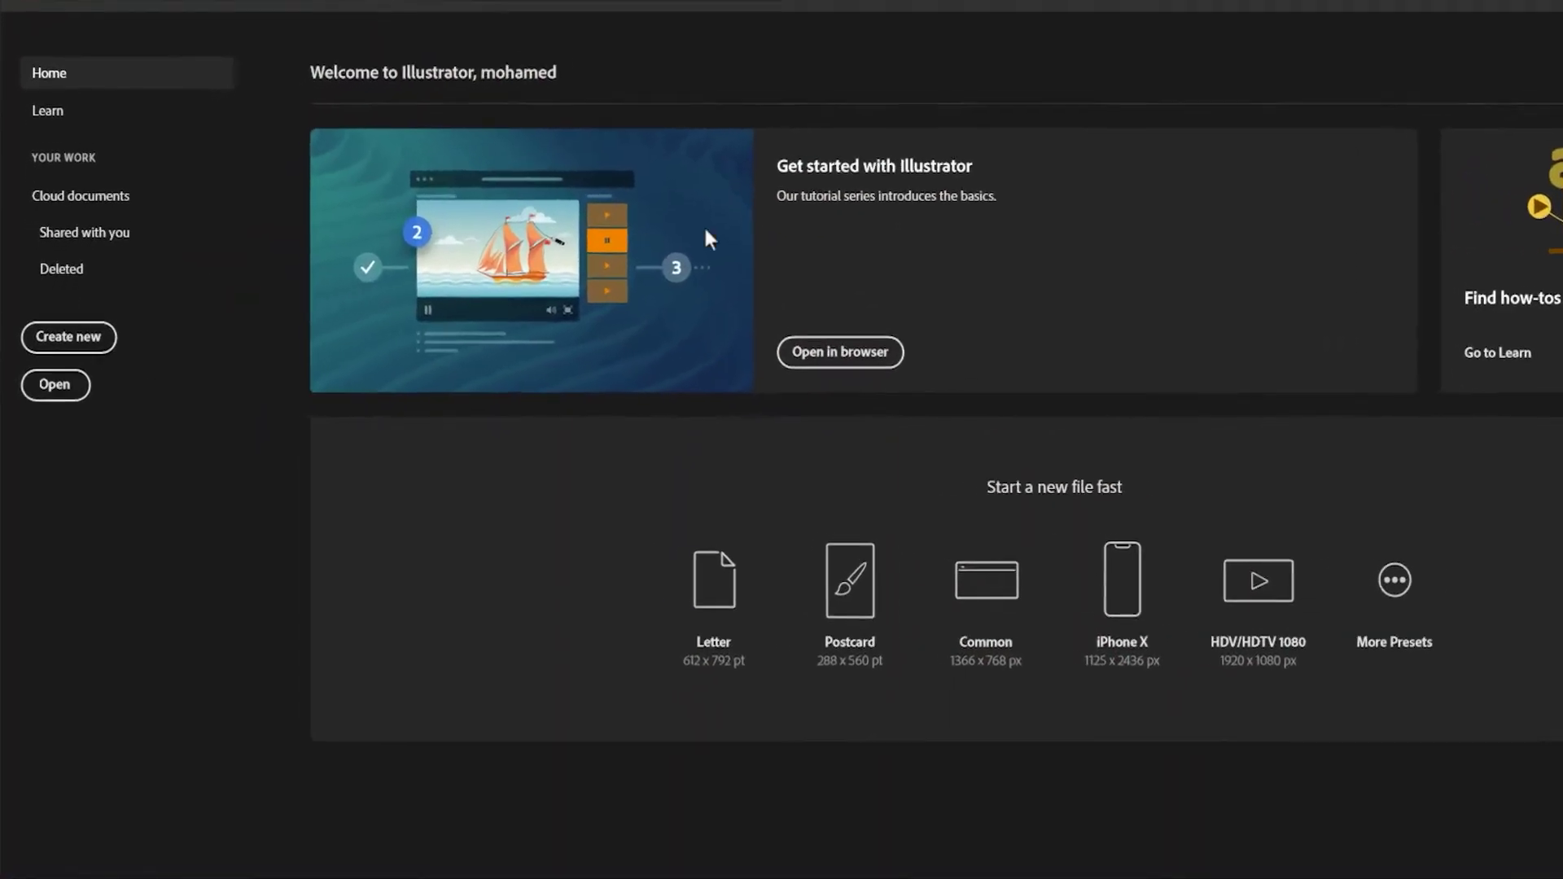
Create a blank A4 landscape document from the Print presets.
{"action": "left_click", "coordinate": [67, 332]}
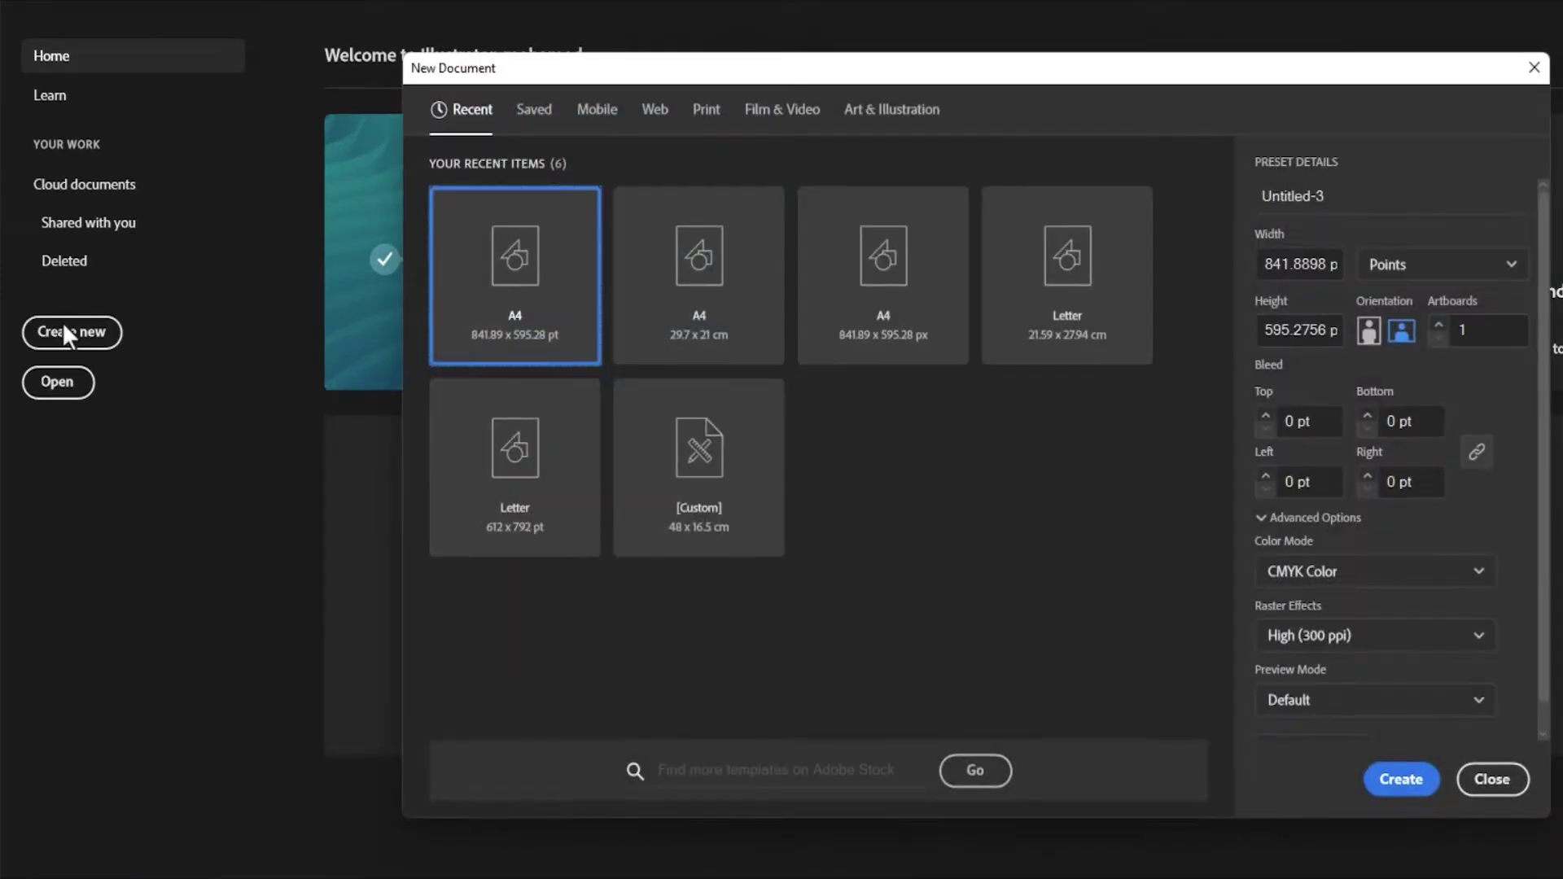
{"action": "left_click", "coordinate": [511, 114]}
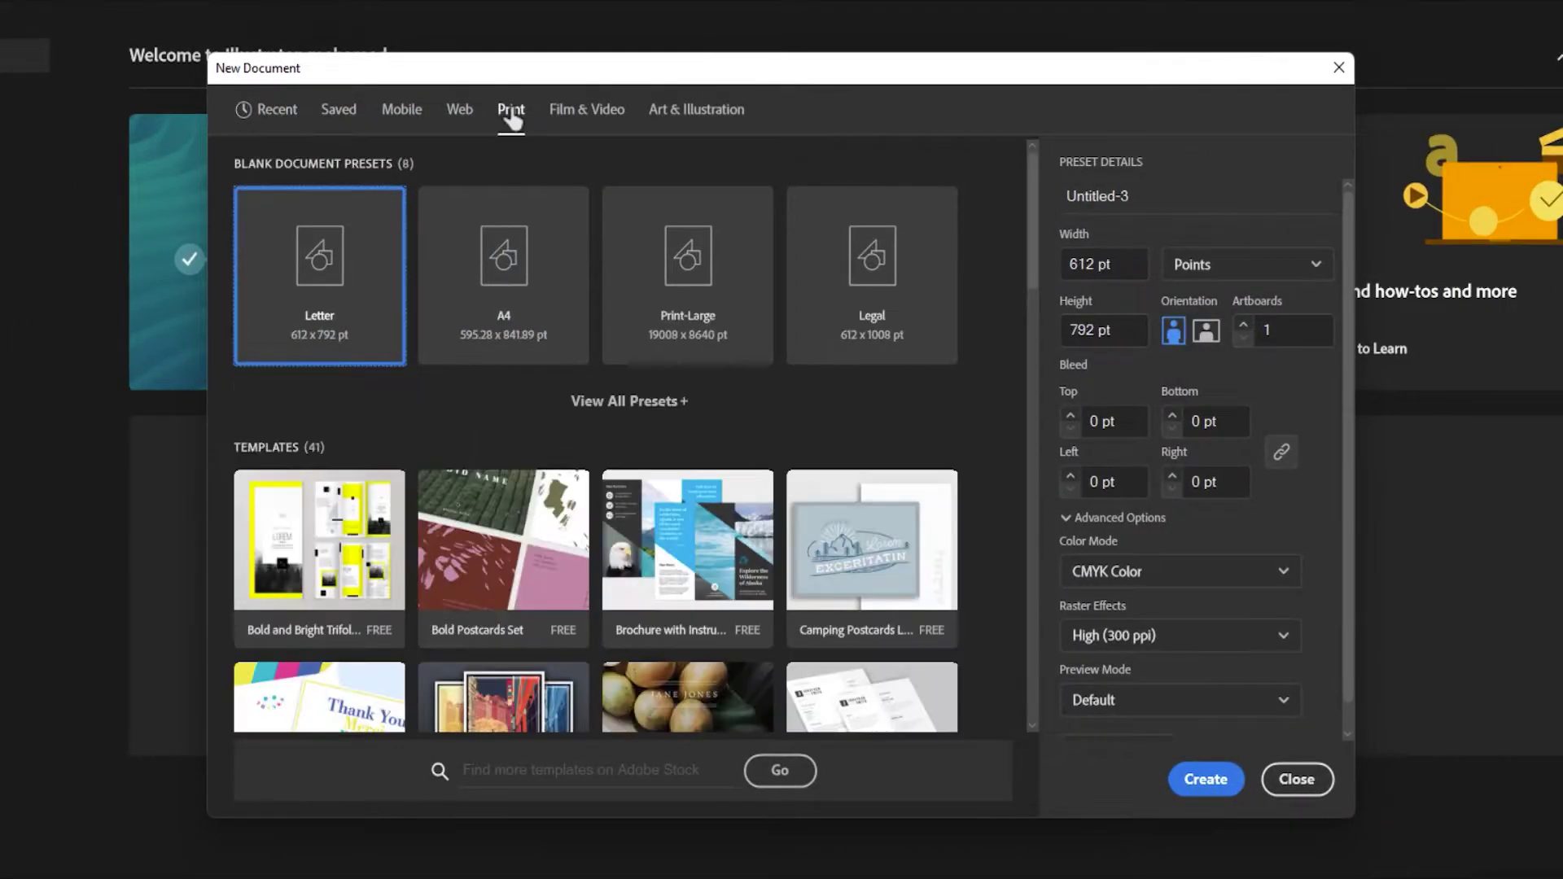
{"action": "left_click", "coordinate": [504, 287]}
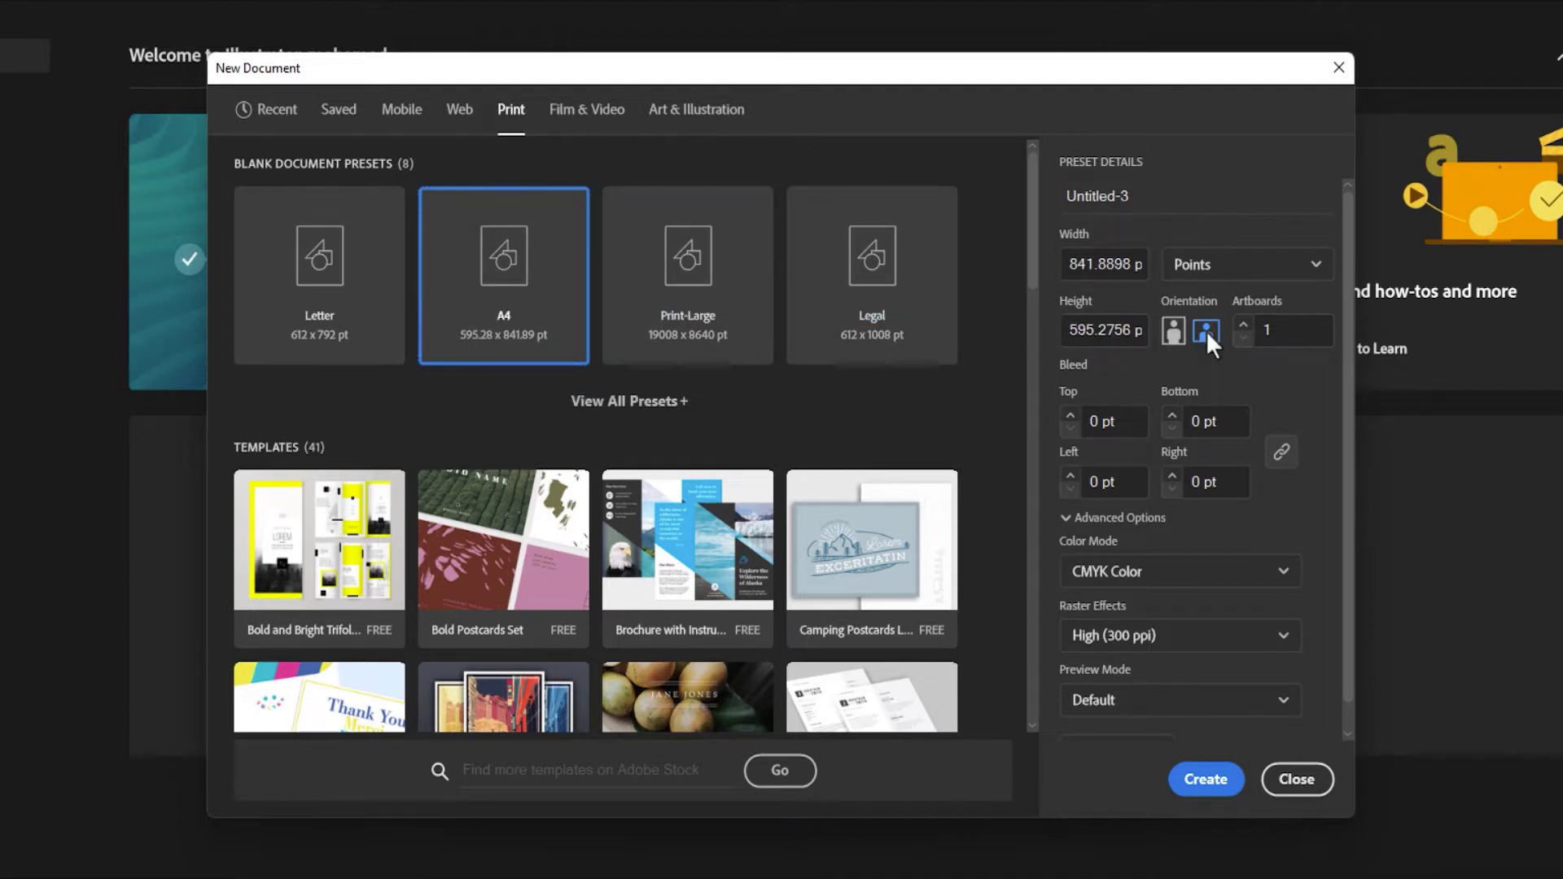
{"action": "left_click", "coordinate": [1216, 780]}
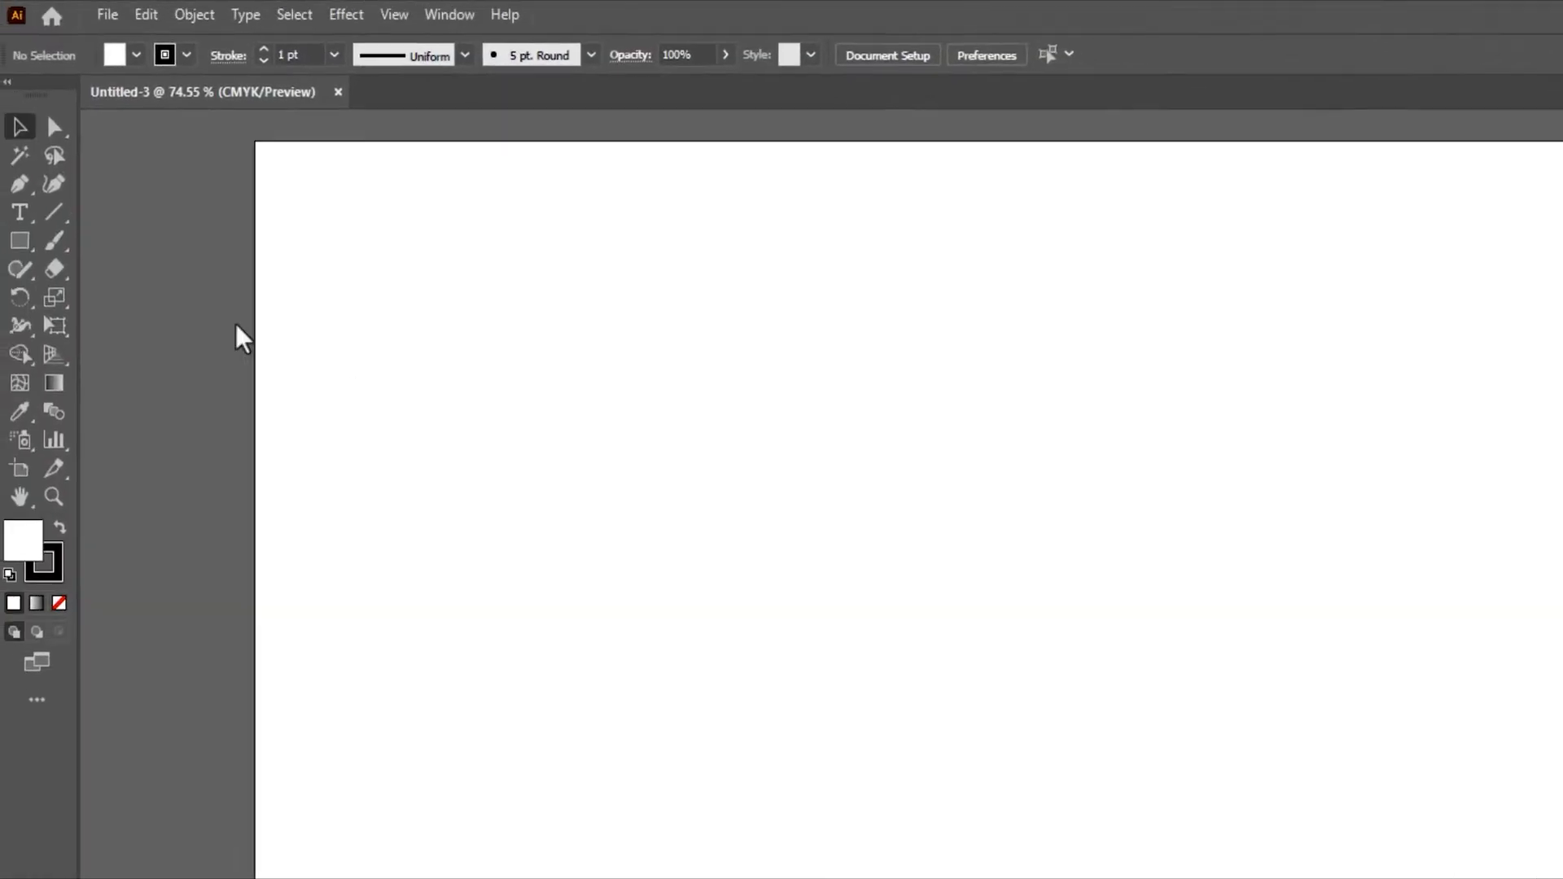
Select the Type tool with 200 pt size and the Appleton font.
{"action": "left_click", "coordinate": [21, 217]}
{"action": "left_click", "coordinate": [22, 216]}
{"action": "type", "text": "200"}
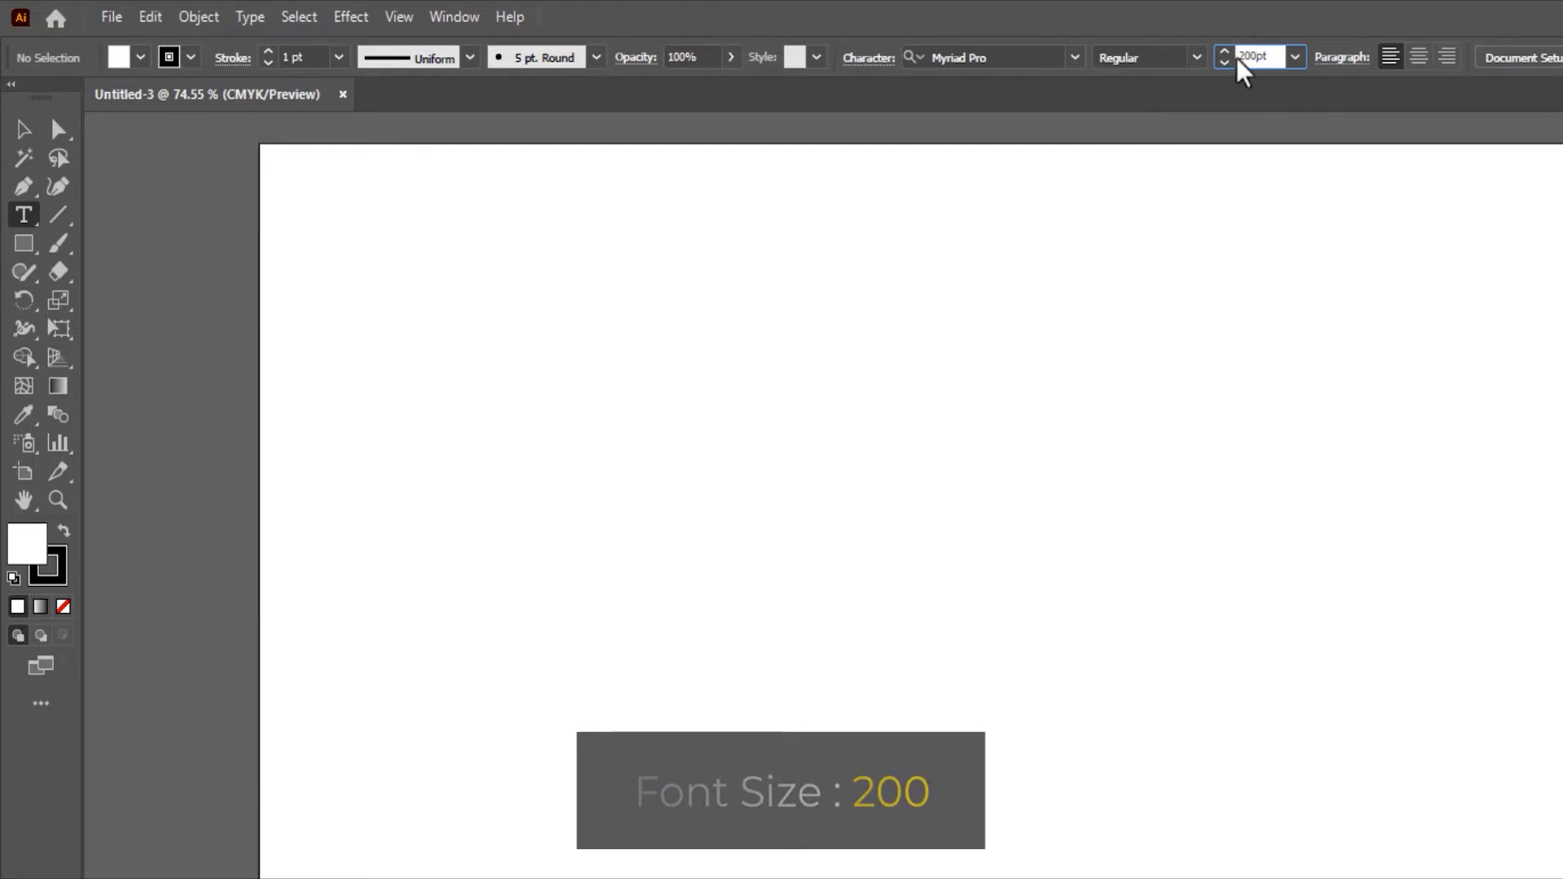
{"action": "left_click", "coordinate": [1003, 57]}
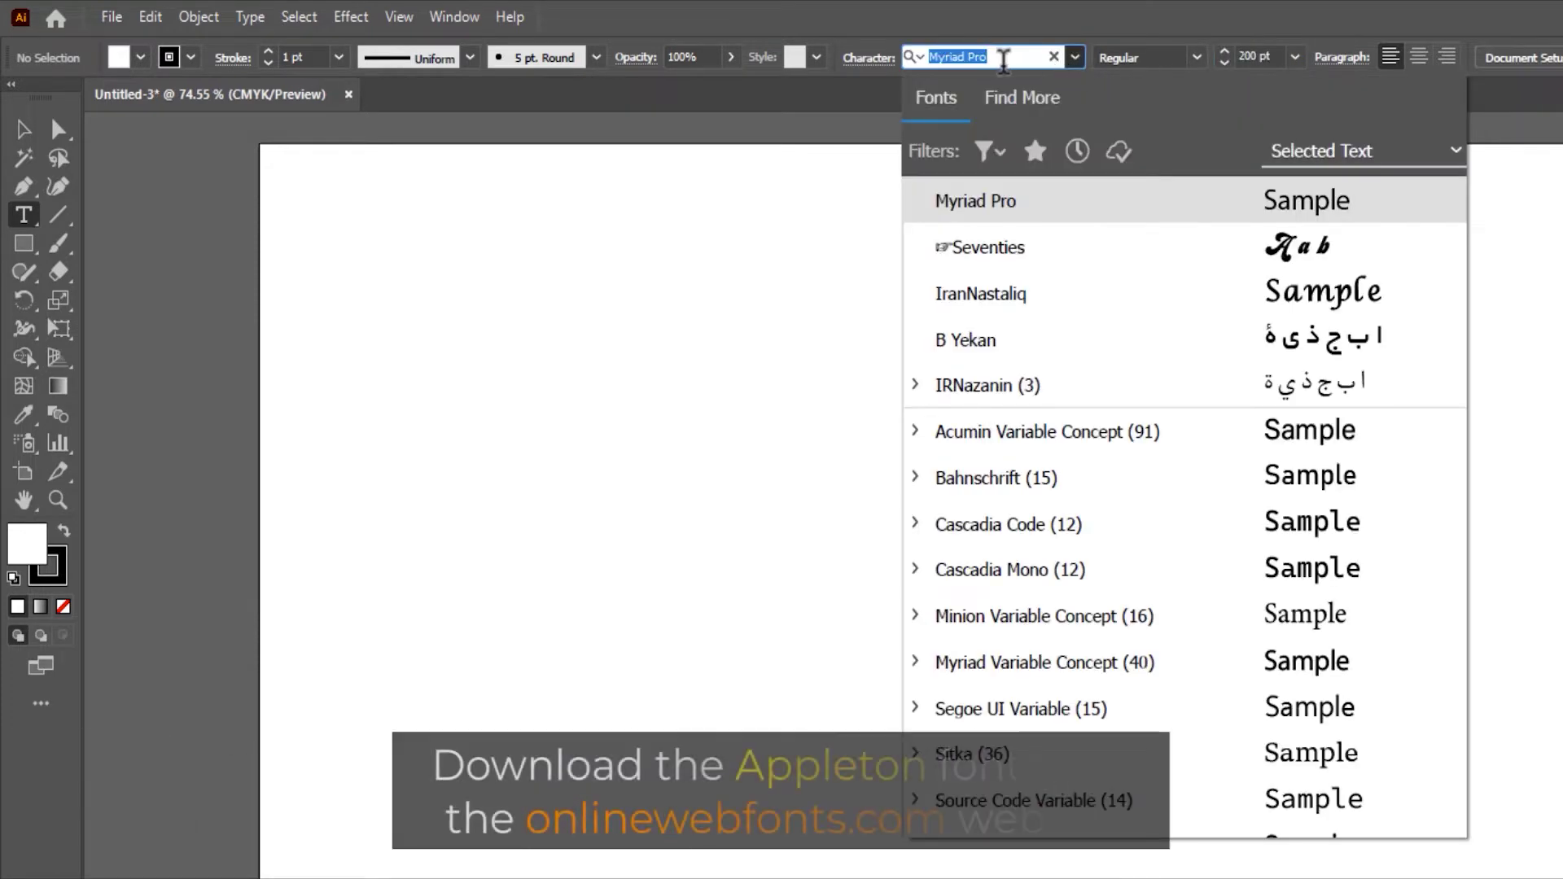
{"action": "type", "text": "ap"}
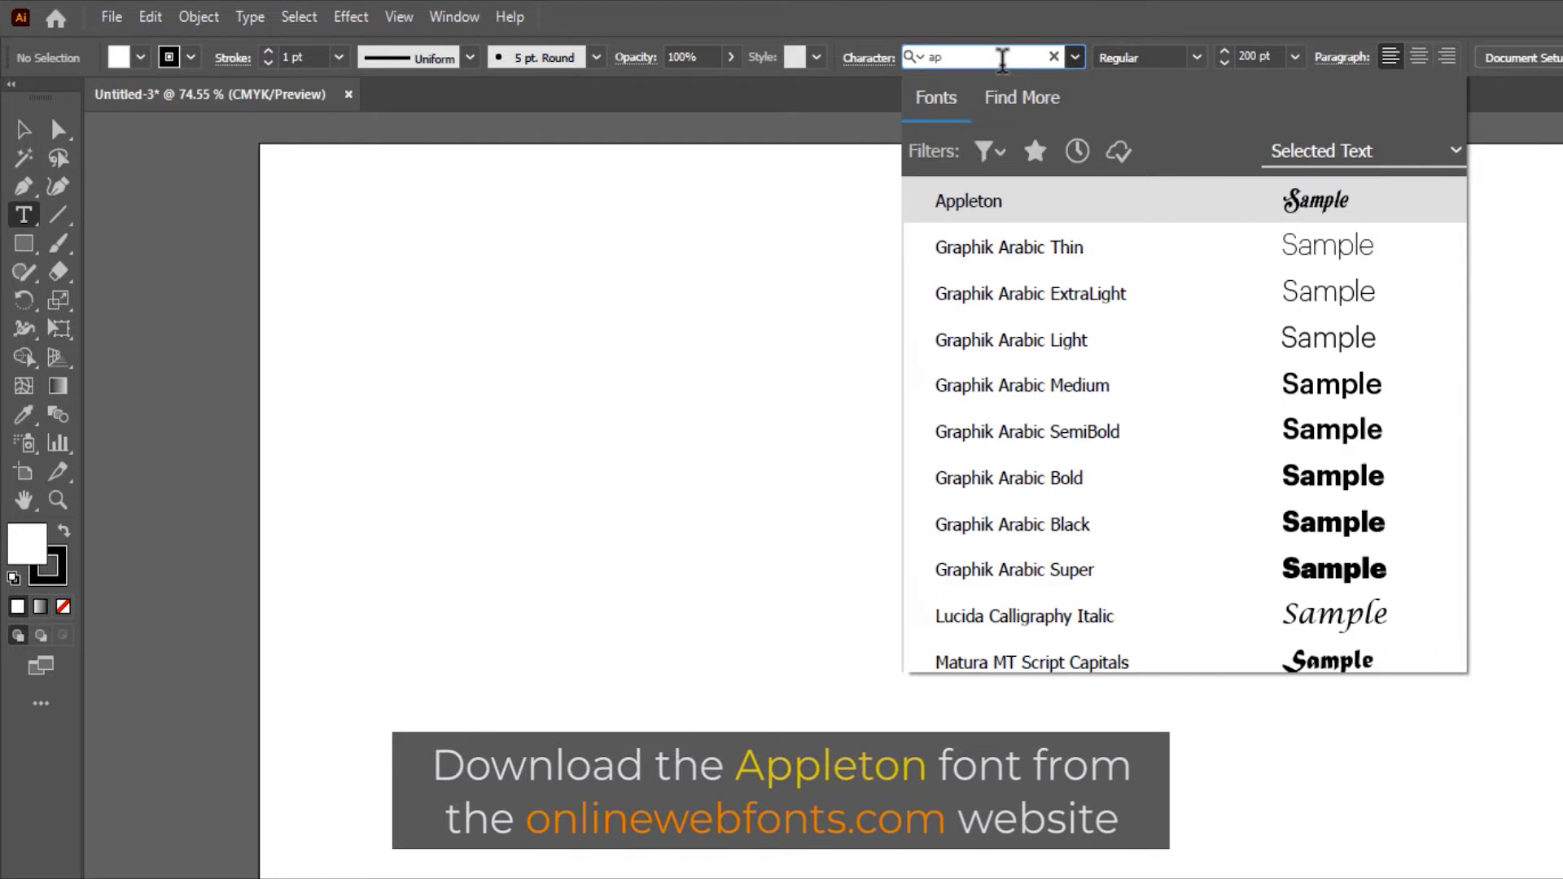
{"action": "left_click", "coordinate": [988, 201]}
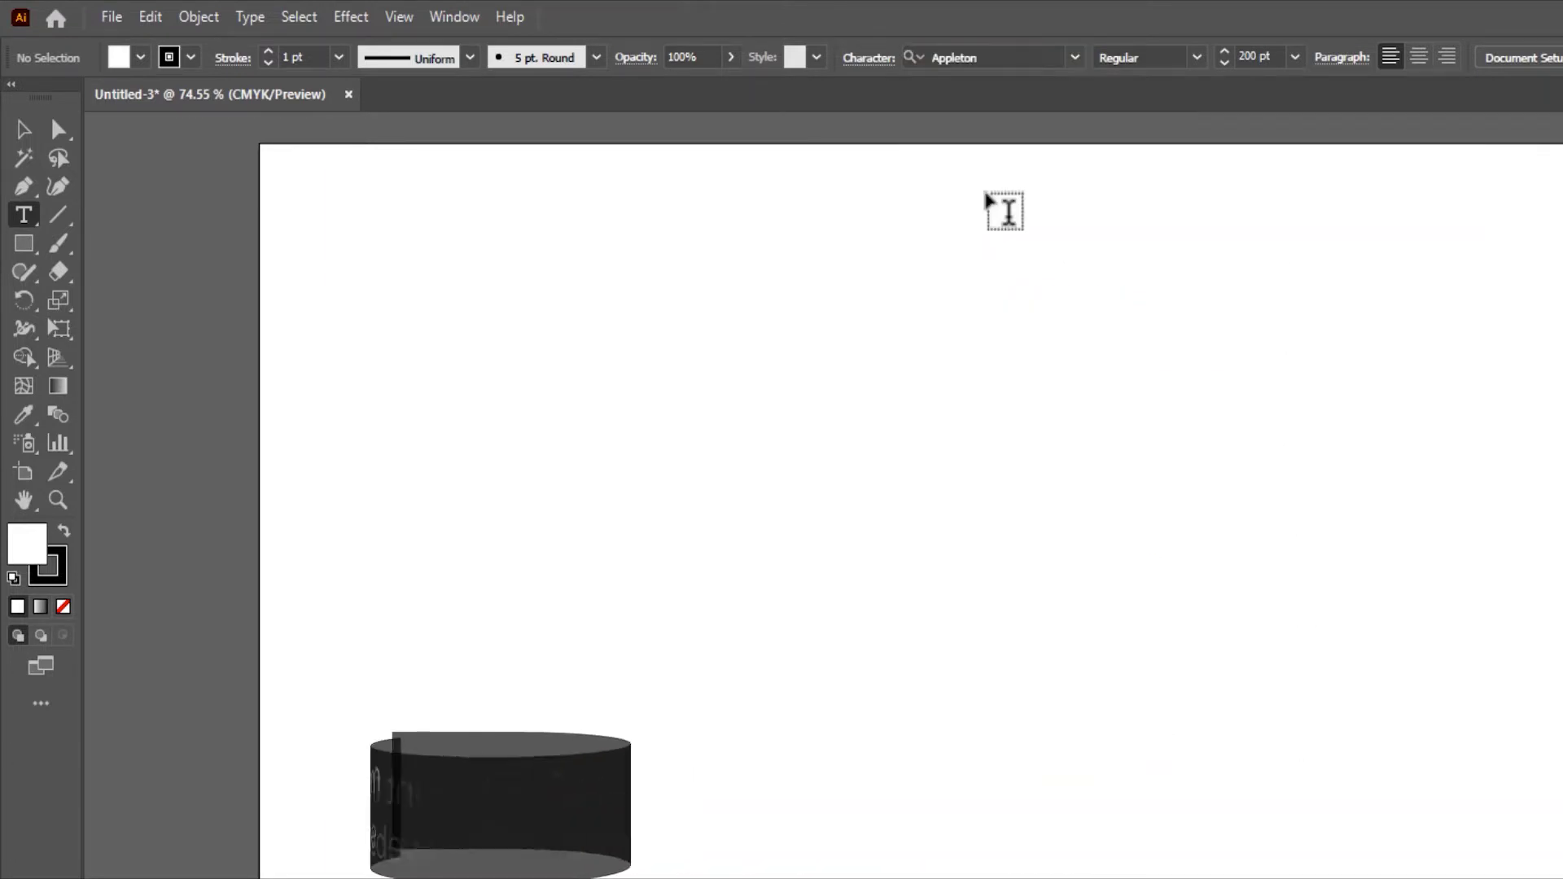
Type 'Love' on the artboard and drag it toward the page centre.
{"action": "left_click", "coordinate": [569, 651]}
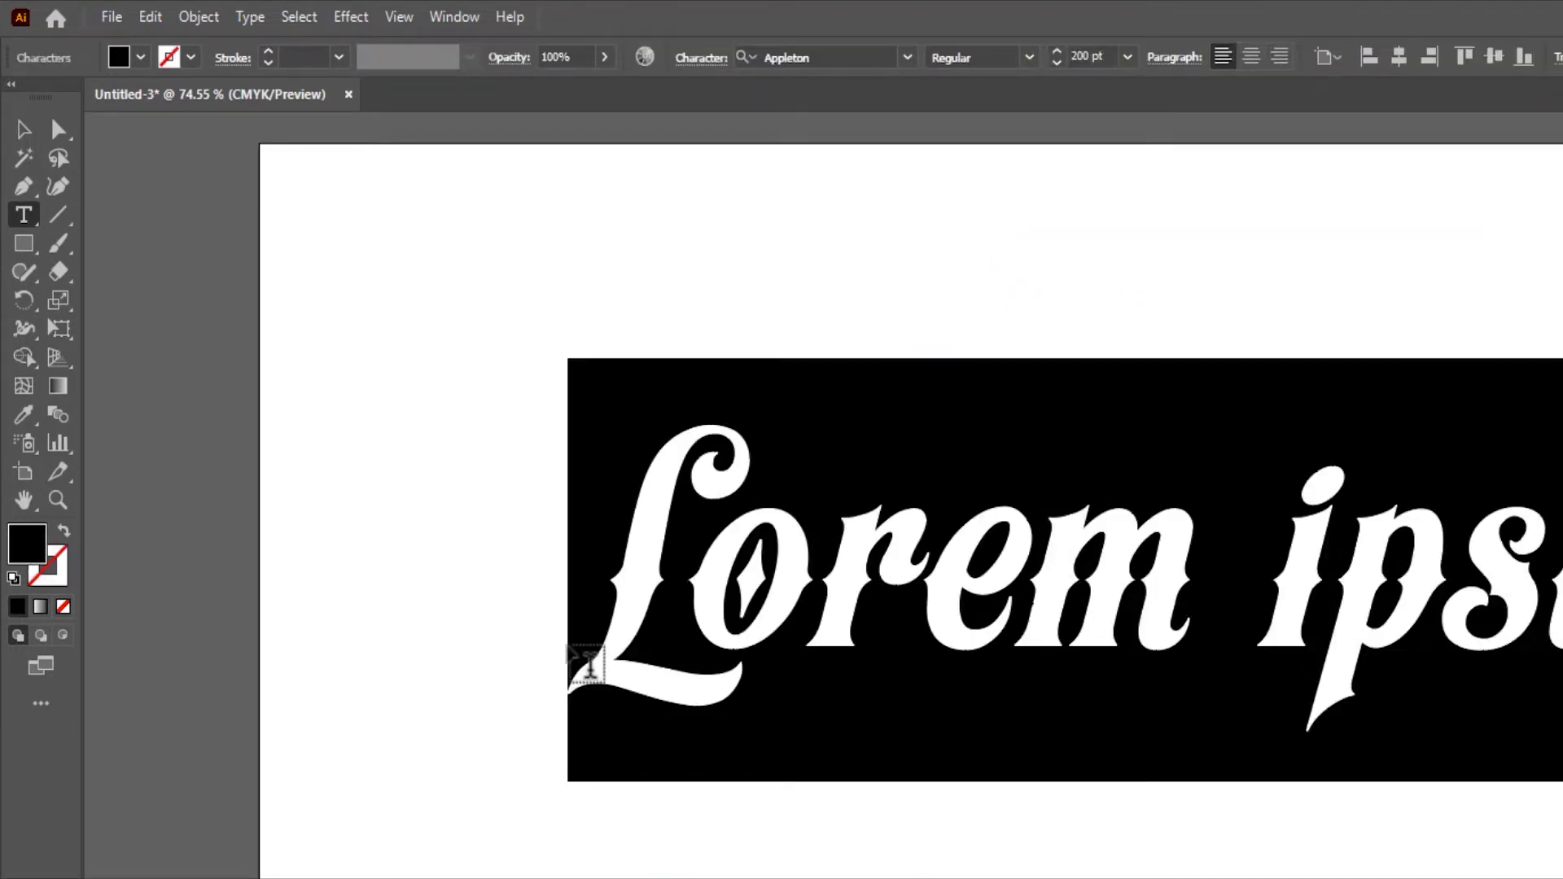
{"action": "type", "text": "L"}
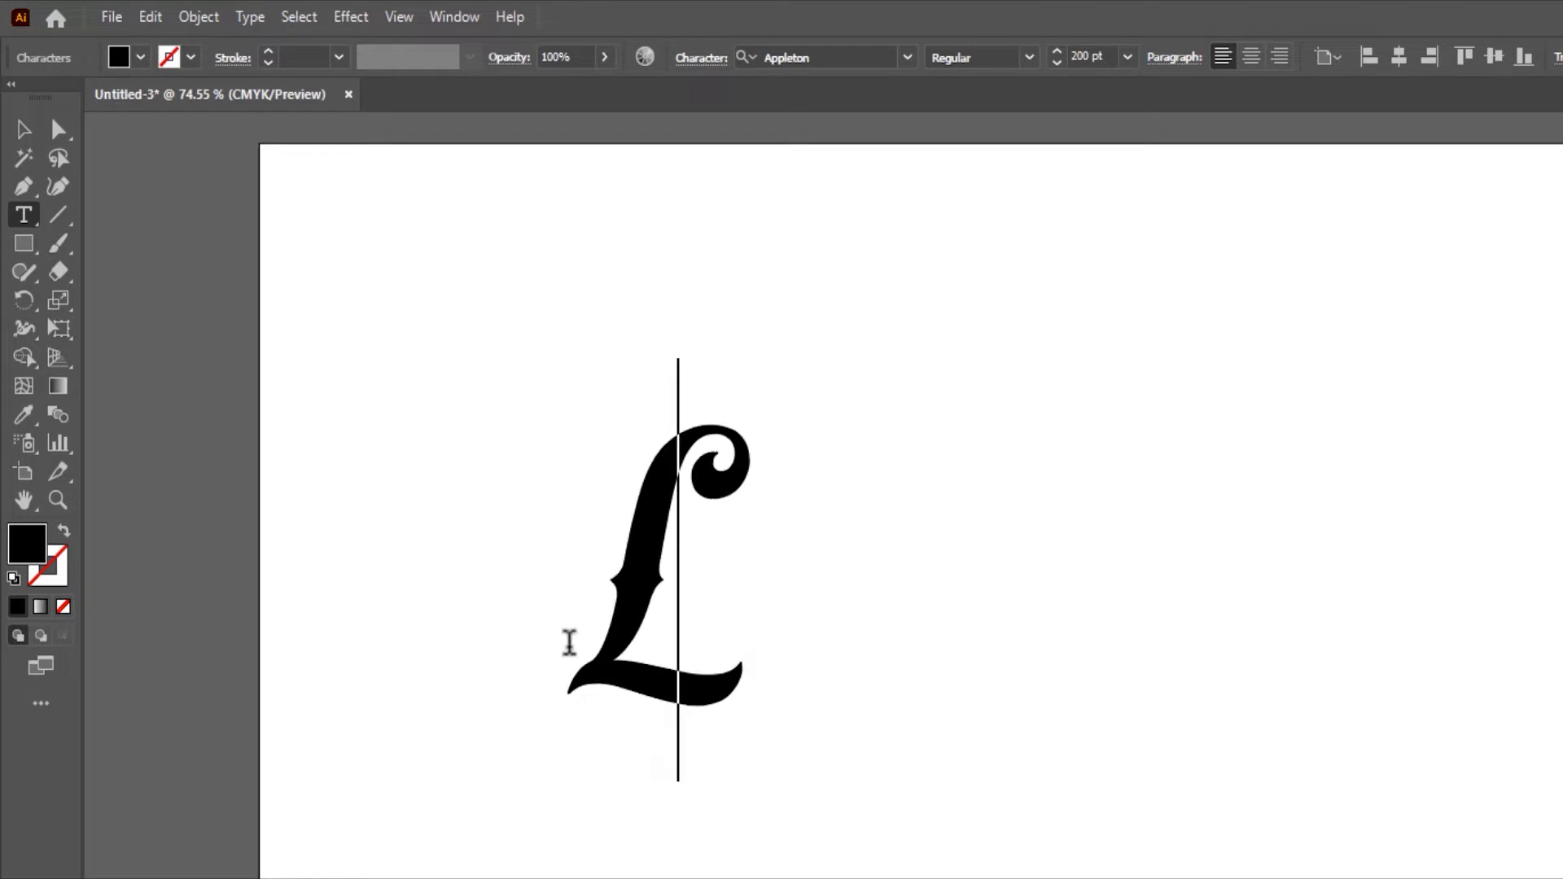
{"action": "type", "text": "ove"}
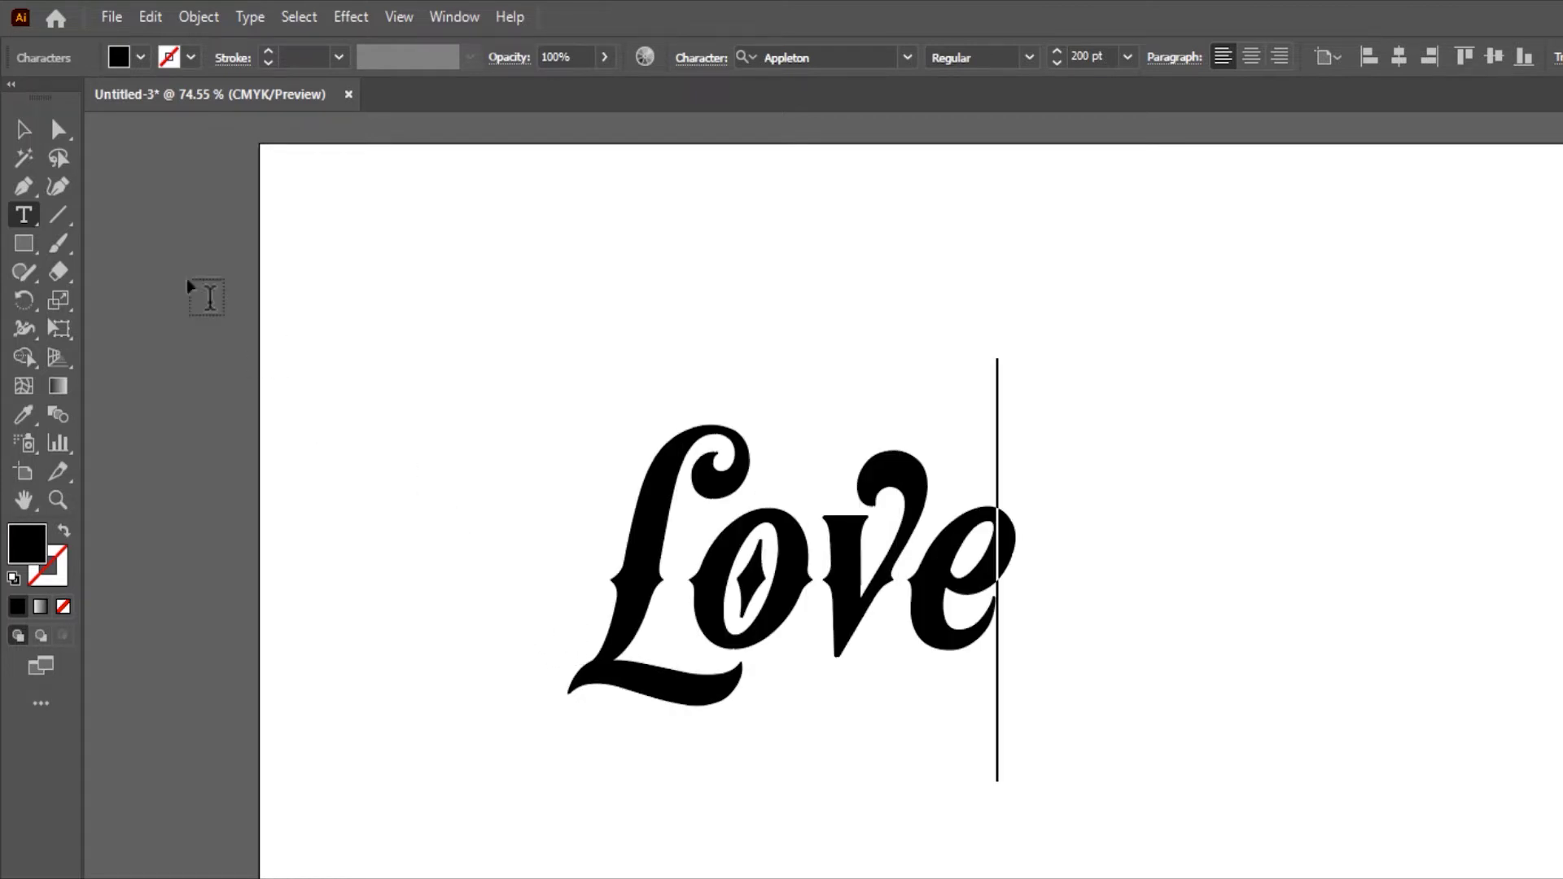
{"action": "left_click", "coordinate": [23, 129]}
{"action": "left_click_drag", "start_coordinate": [639, 556], "coordinate": [806, 569]}
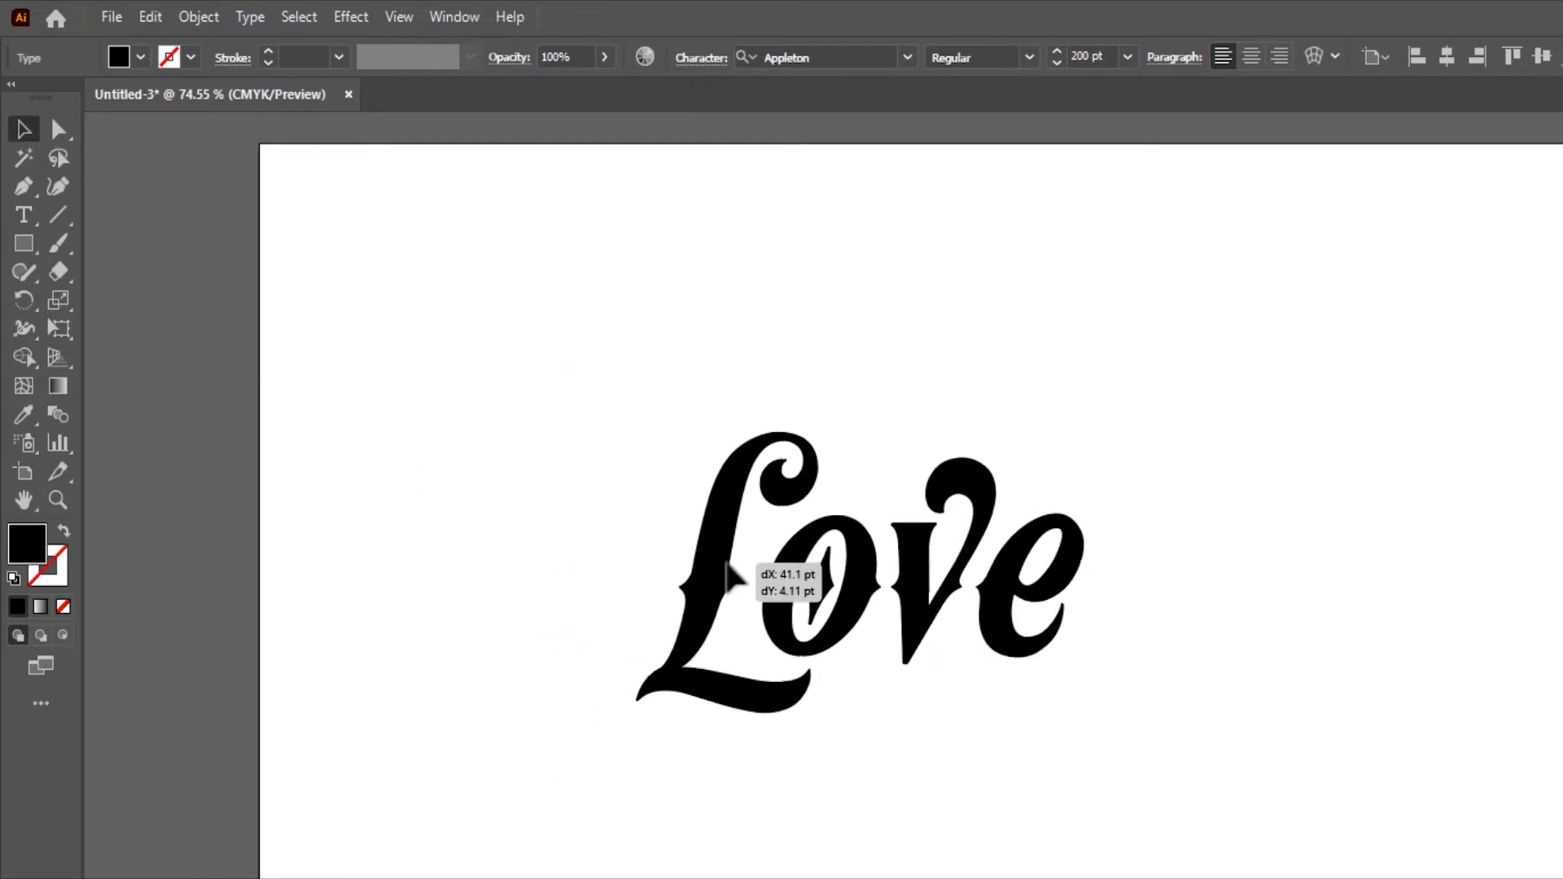
Expand the Love text to outlines, ungroup it, and make one compound path.
{"action": "left_click", "coordinate": [198, 16]}
{"action": "left_click", "coordinate": [244, 301]}
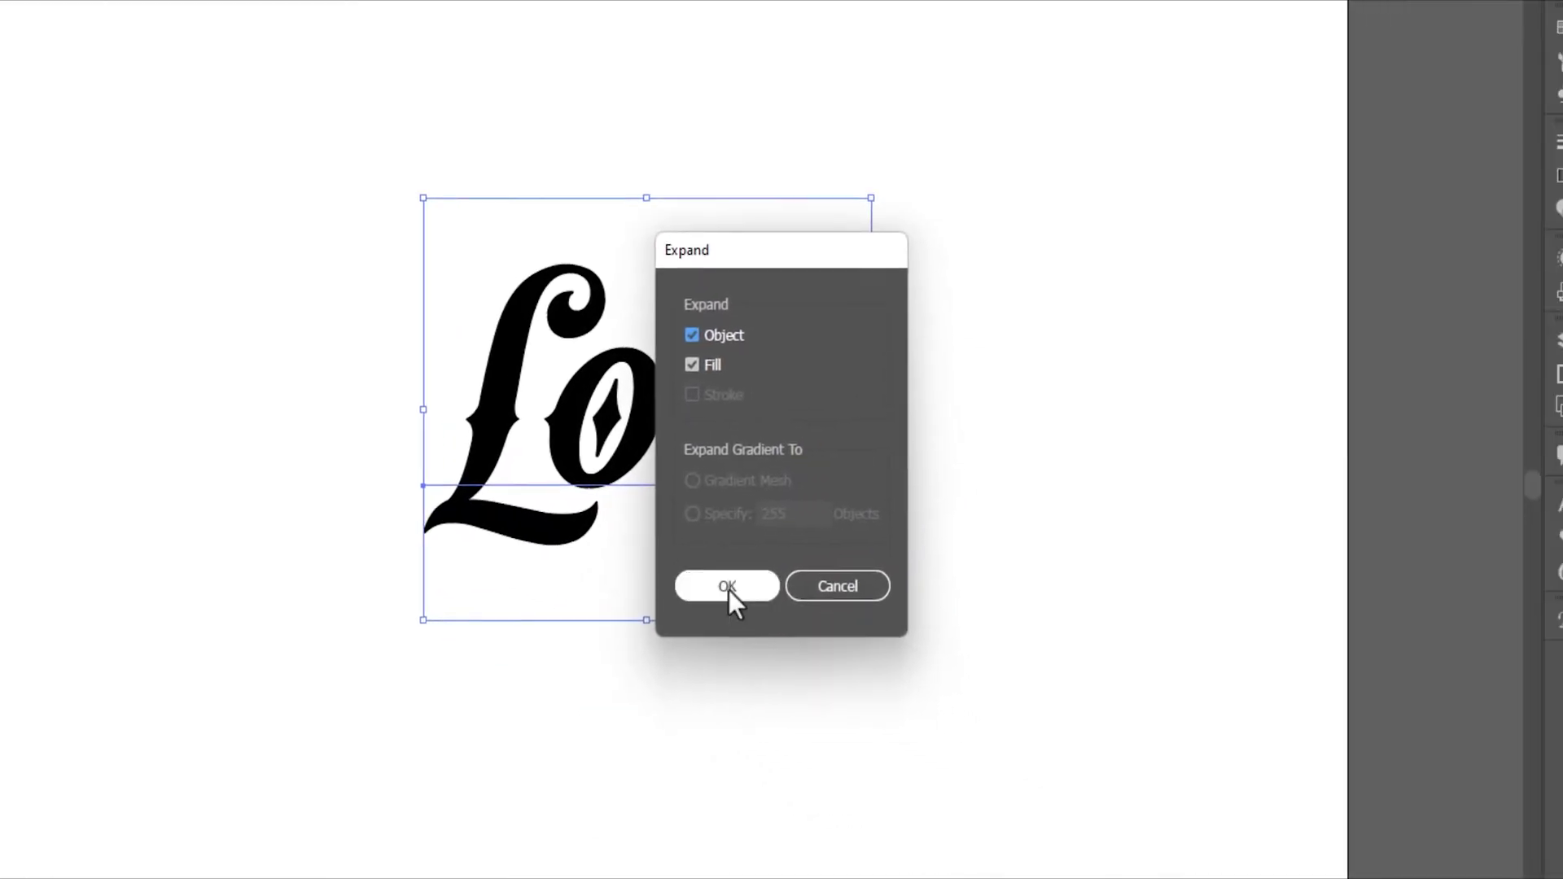
{"action": "left_click", "coordinate": [726, 583]}
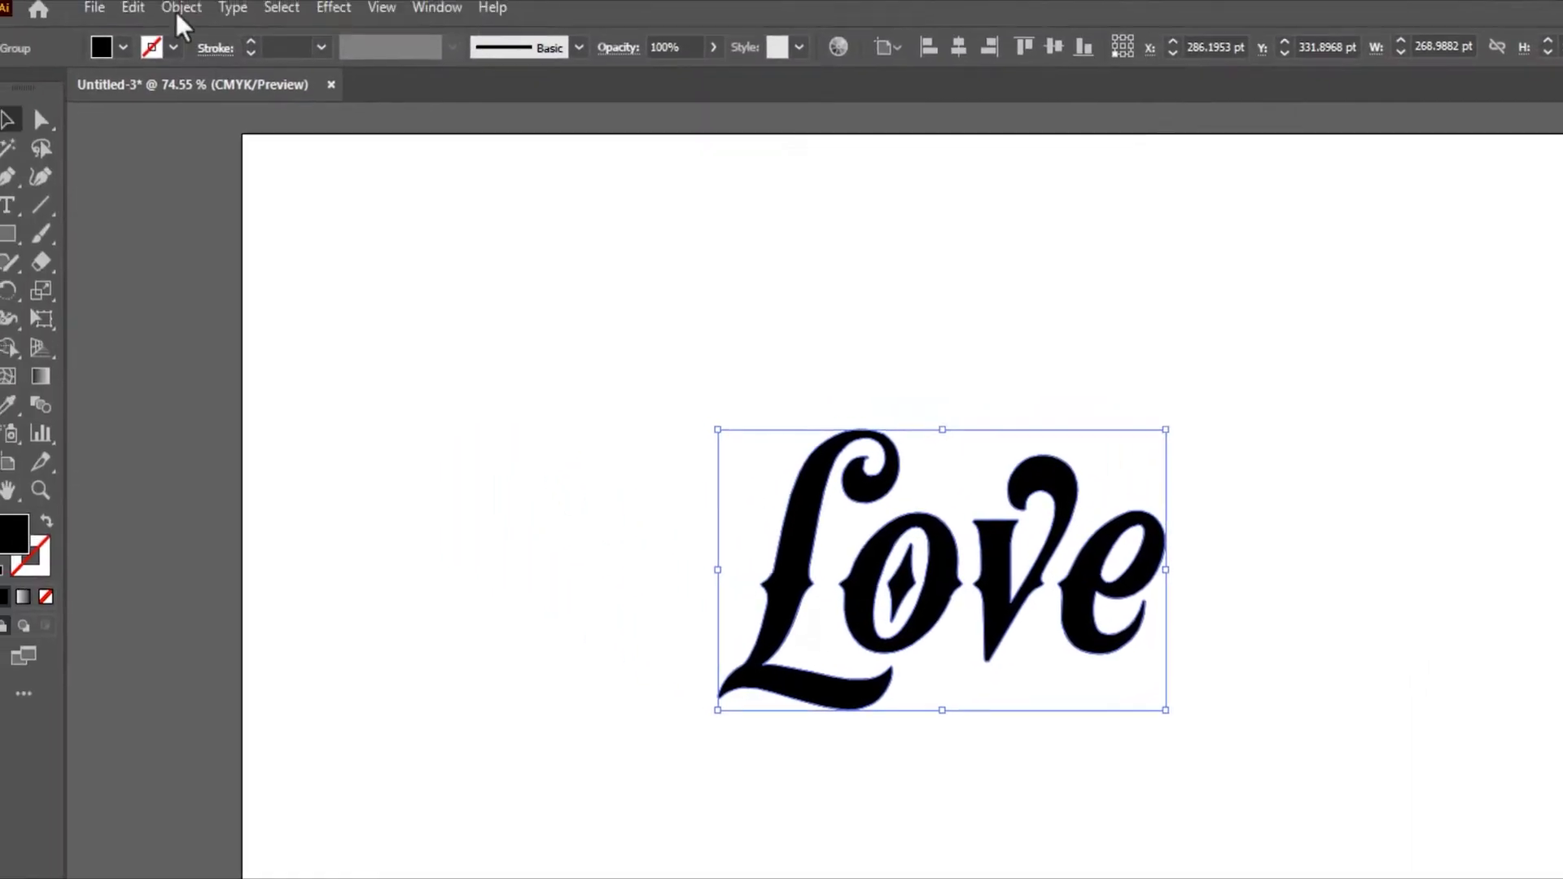
{"action": "left_click", "coordinate": [194, 18]}
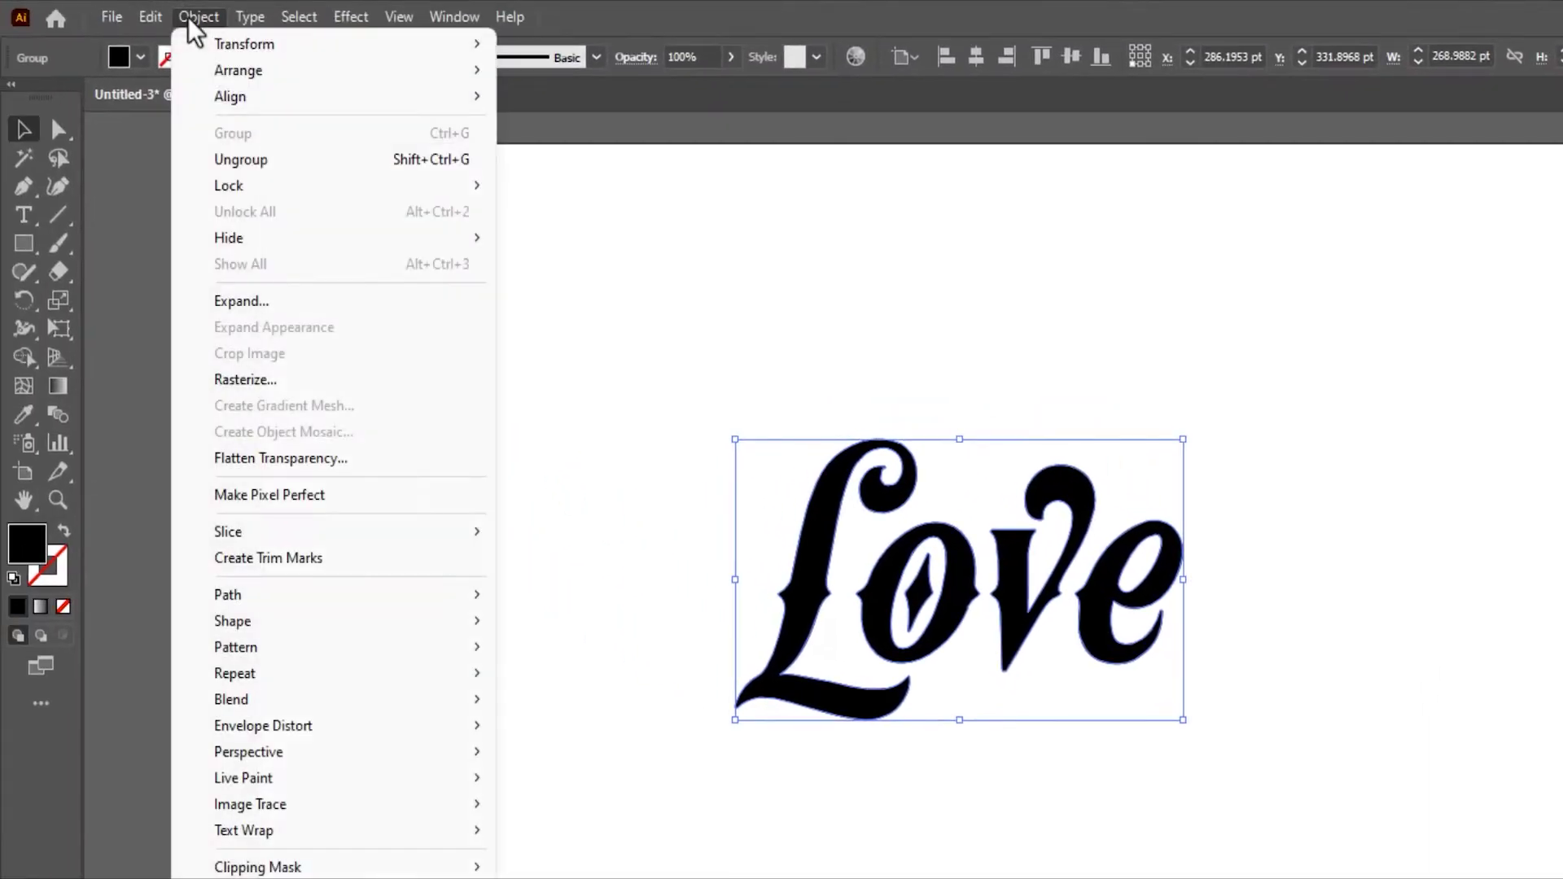
{"action": "left_click", "coordinate": [256, 160]}
{"action": "left_click", "coordinate": [197, 18]}
{"action": "mouse_move", "coordinate": [263, 696]}
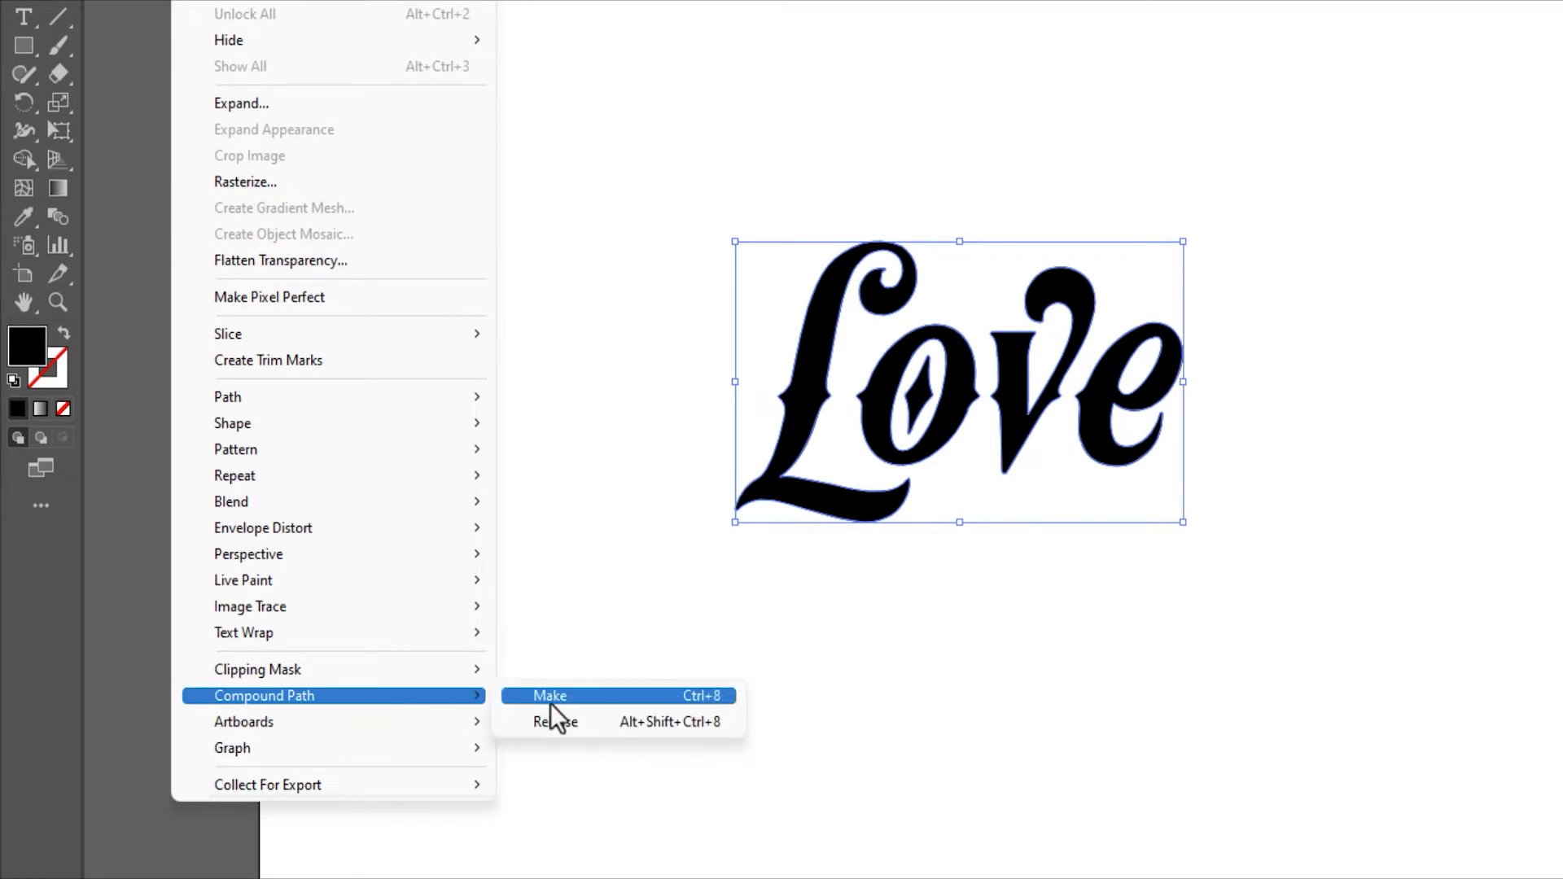
{"action": "left_click", "coordinate": [551, 703]}
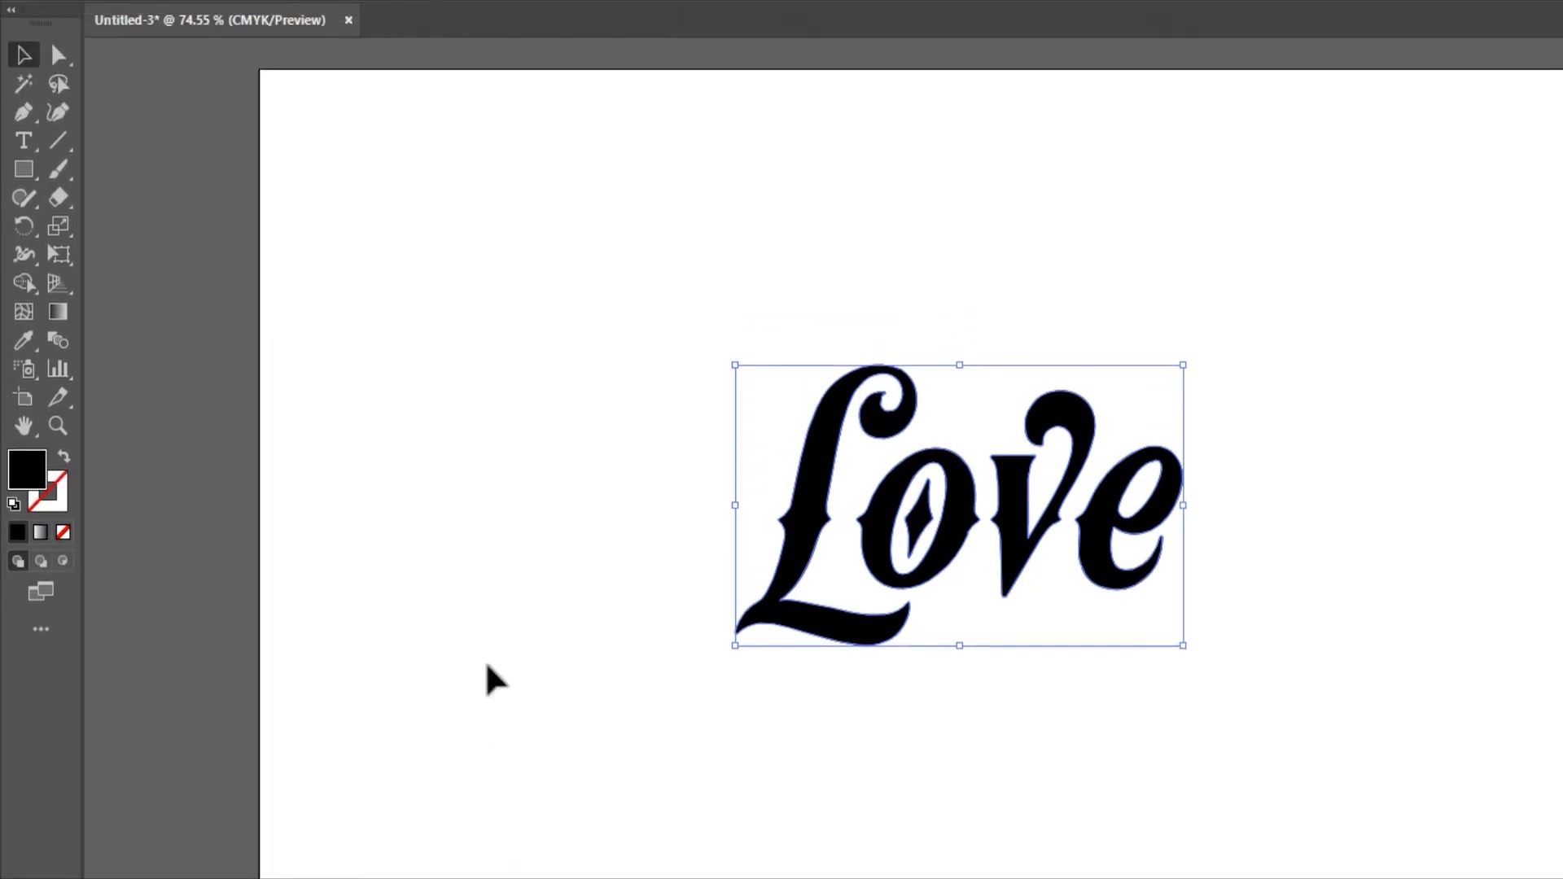
{"action": "left_click", "coordinate": [202, 17]}
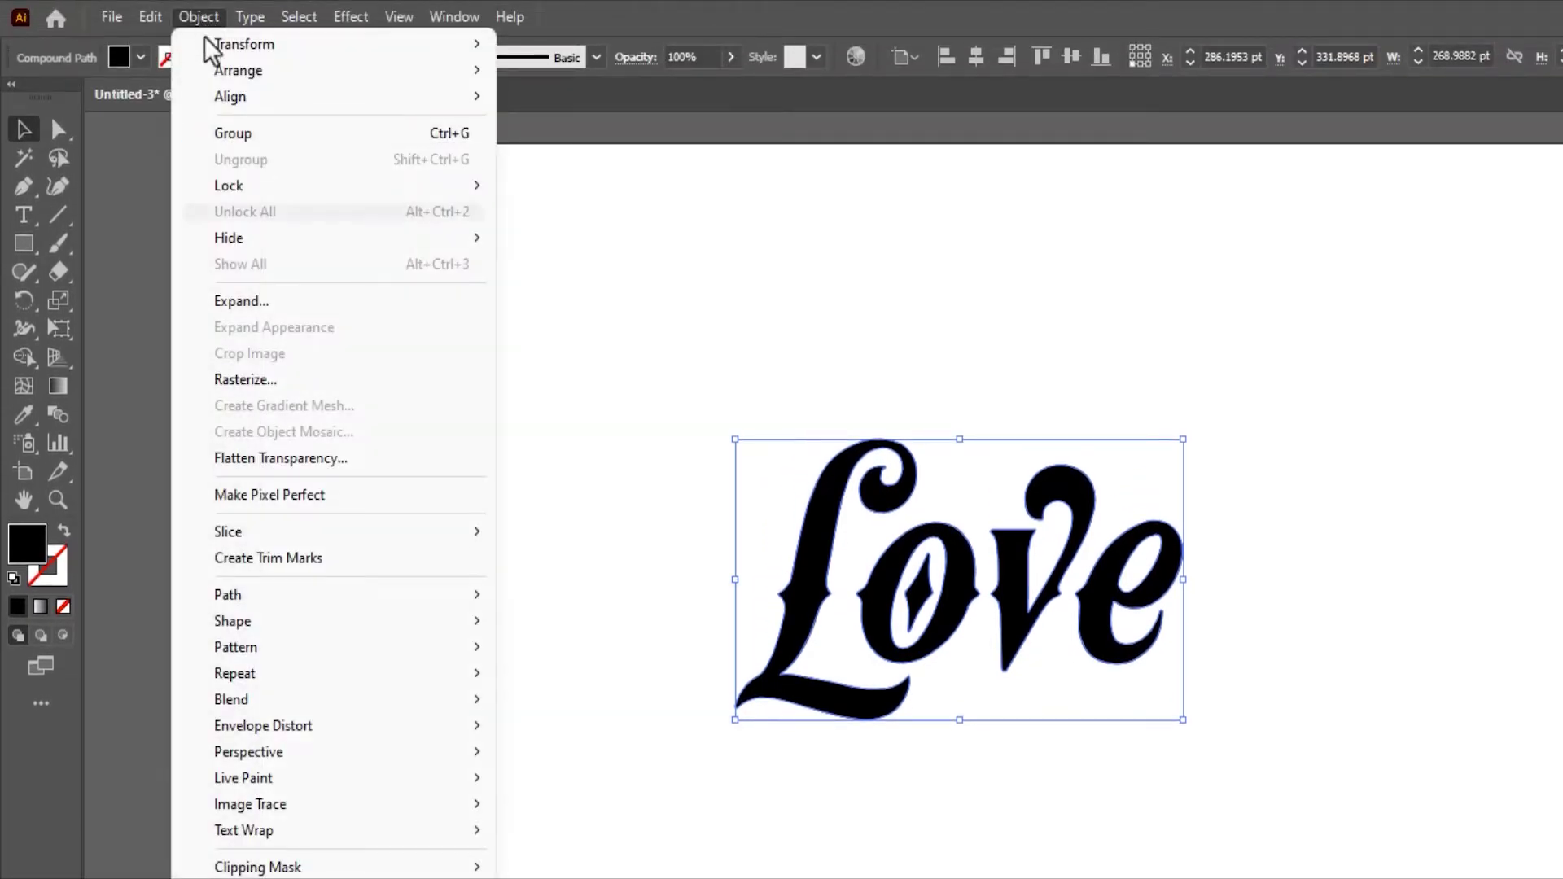
{"action": "mouse_move", "coordinate": [228, 594]}
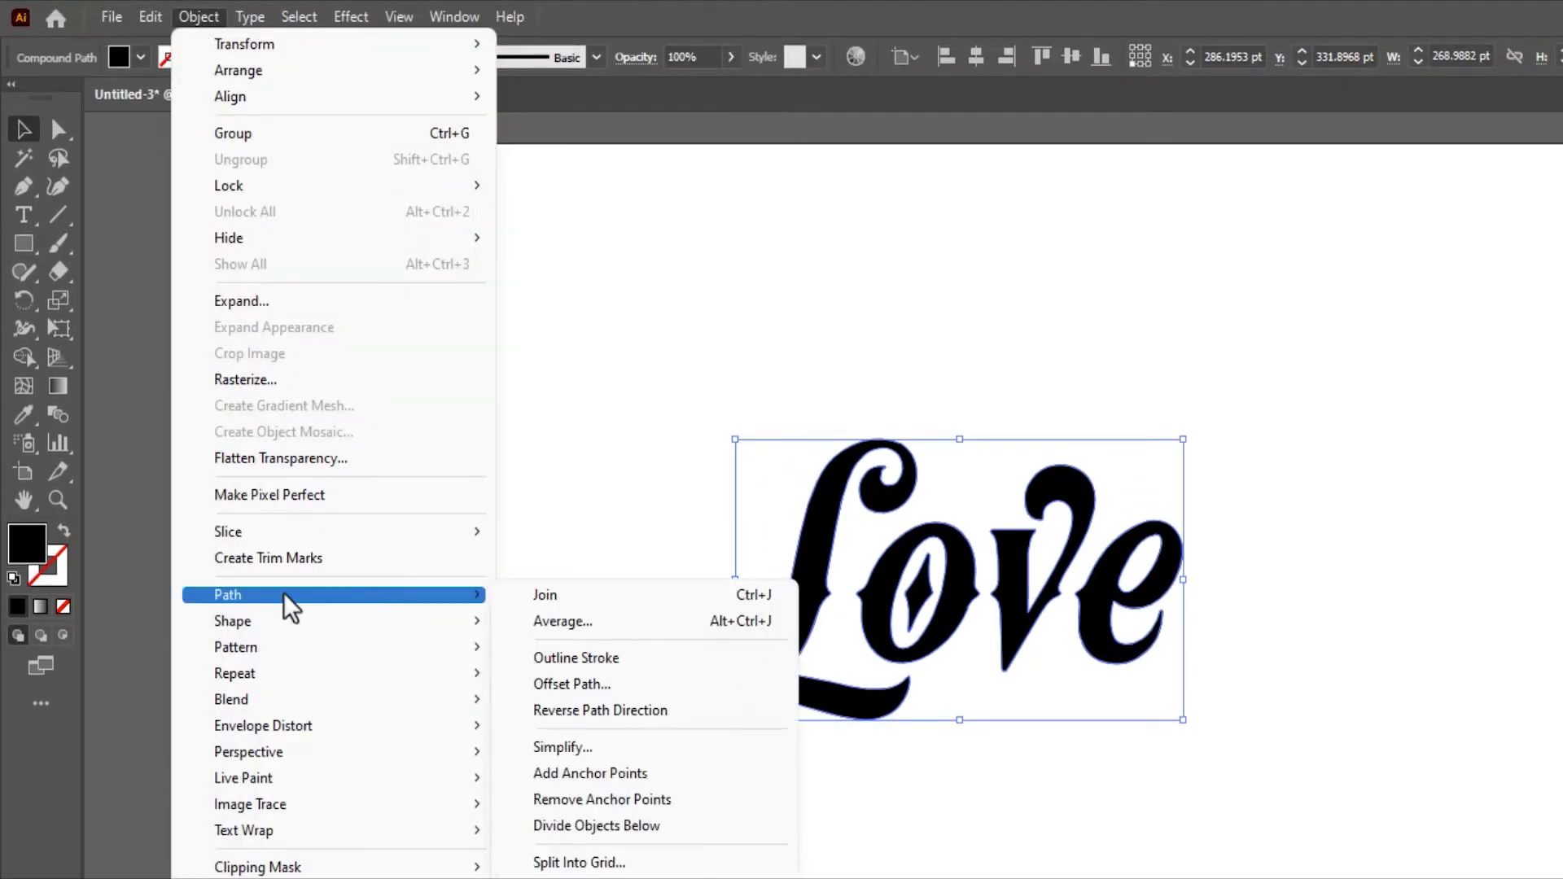
Offset the Love path by 3 pt and fill the offset shape white.
{"action": "left_click", "coordinate": [600, 686]}
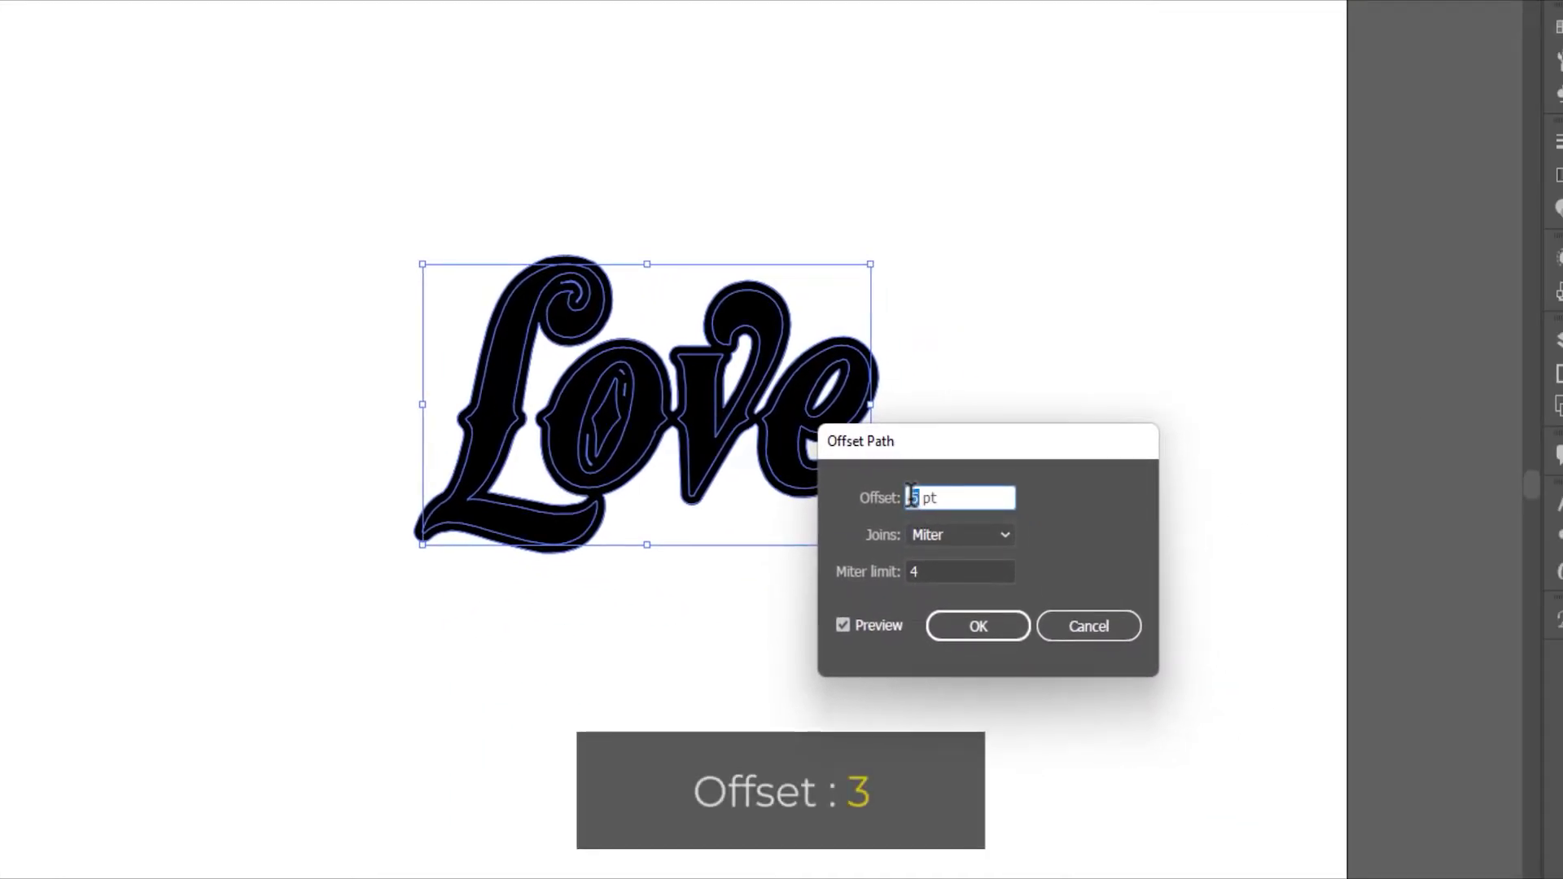
{"action": "left_click", "coordinate": [964, 623]}
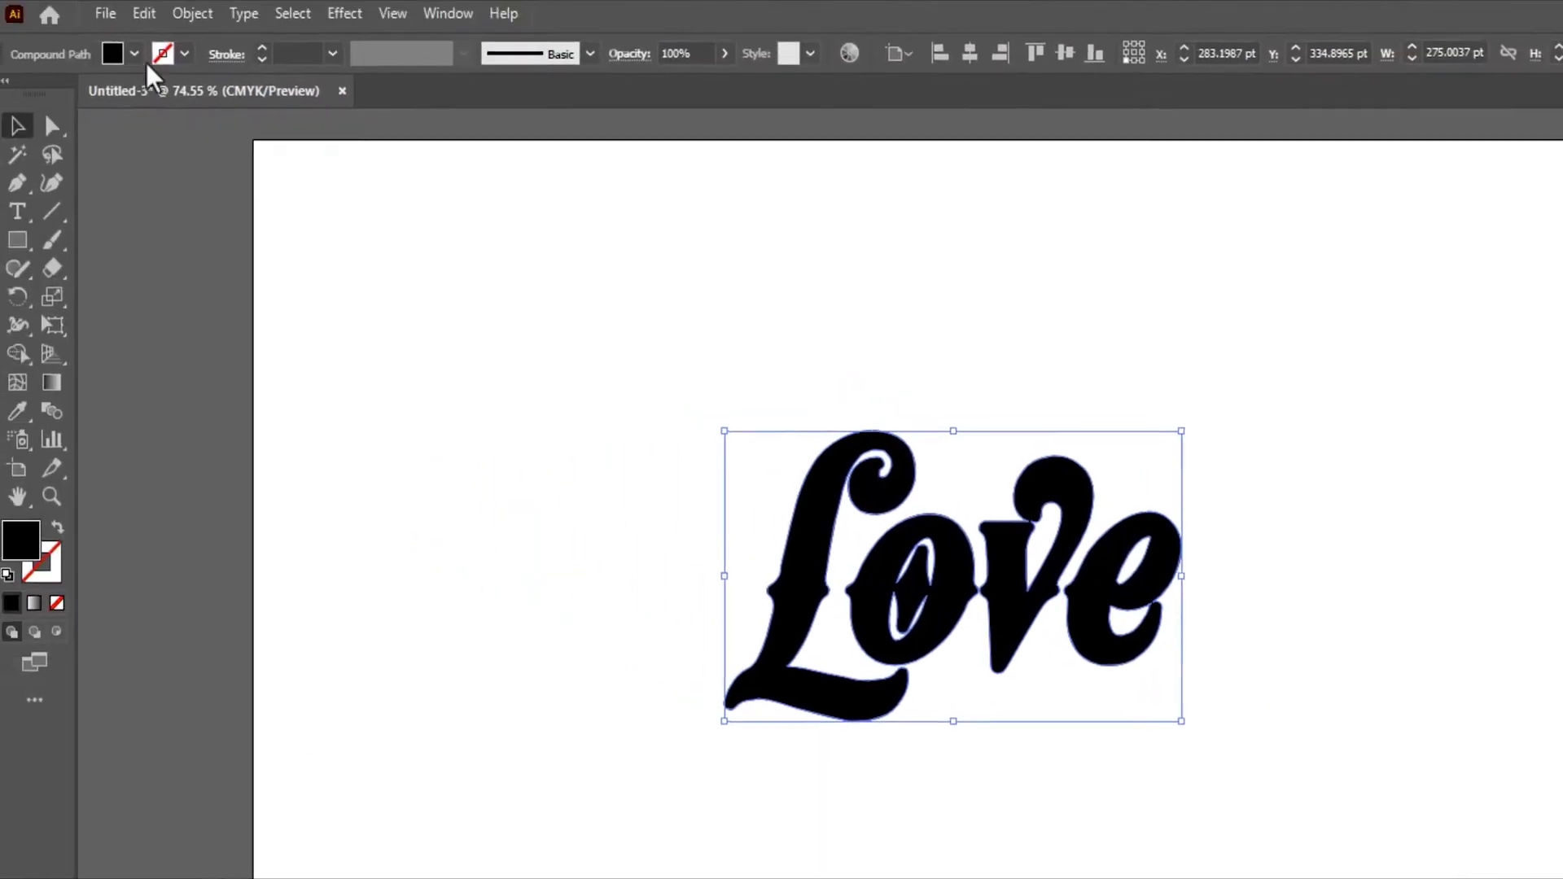
{"action": "left_click", "coordinate": [140, 57]}
{"action": "left_click", "coordinate": [43, 95]}
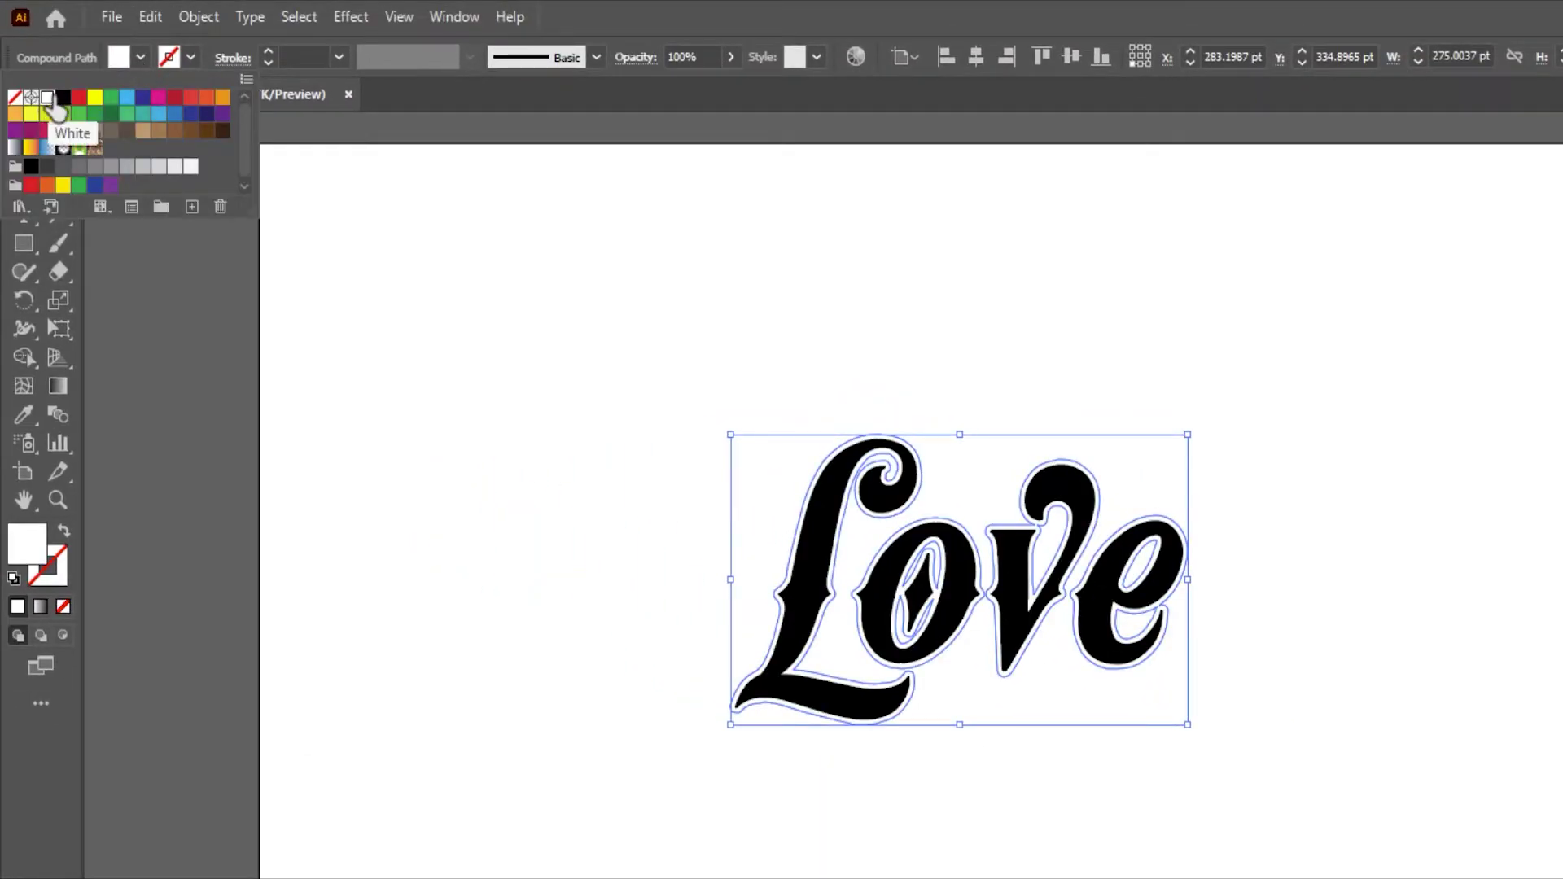
{"action": "left_click", "coordinate": [199, 17]}
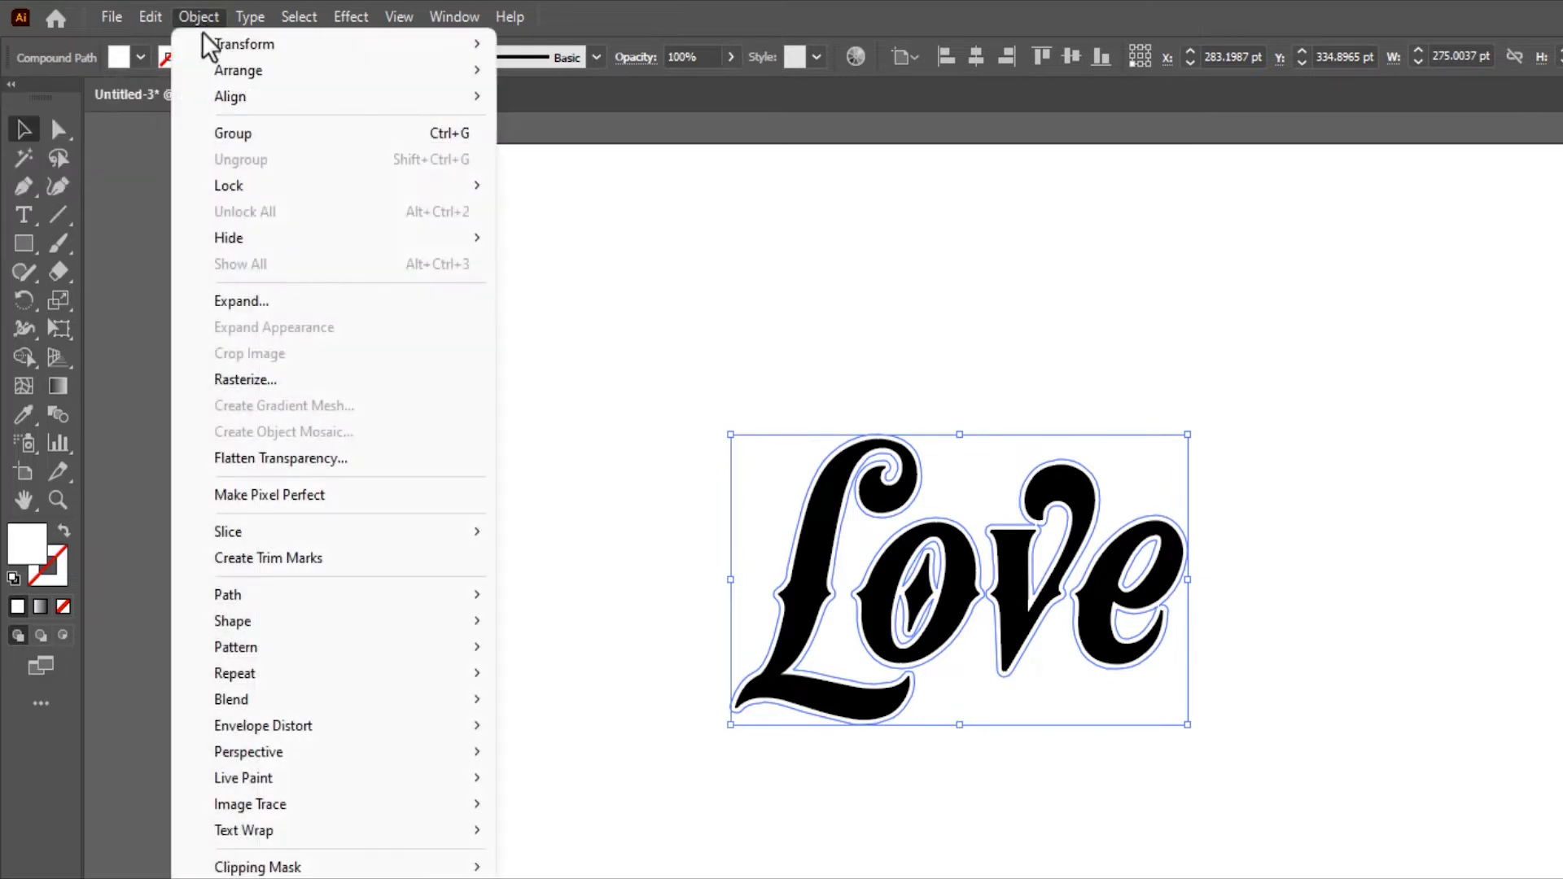
{"action": "mouse_move", "coordinate": [228, 595]}
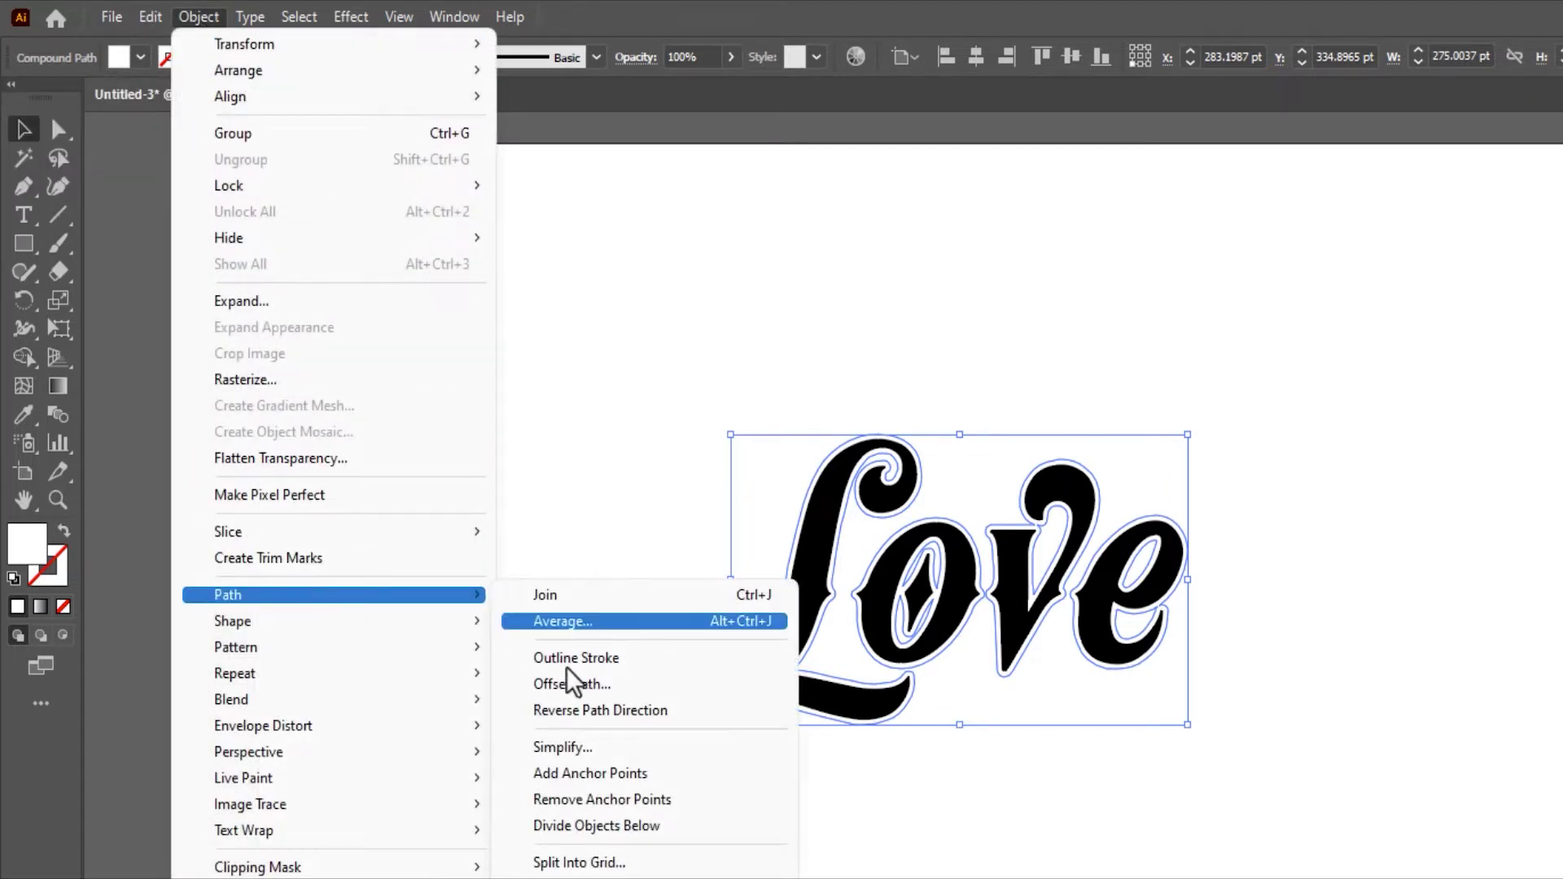
Add a second 5 pt offset path around the letters and fill it black.
{"action": "left_click", "coordinate": [586, 684]}
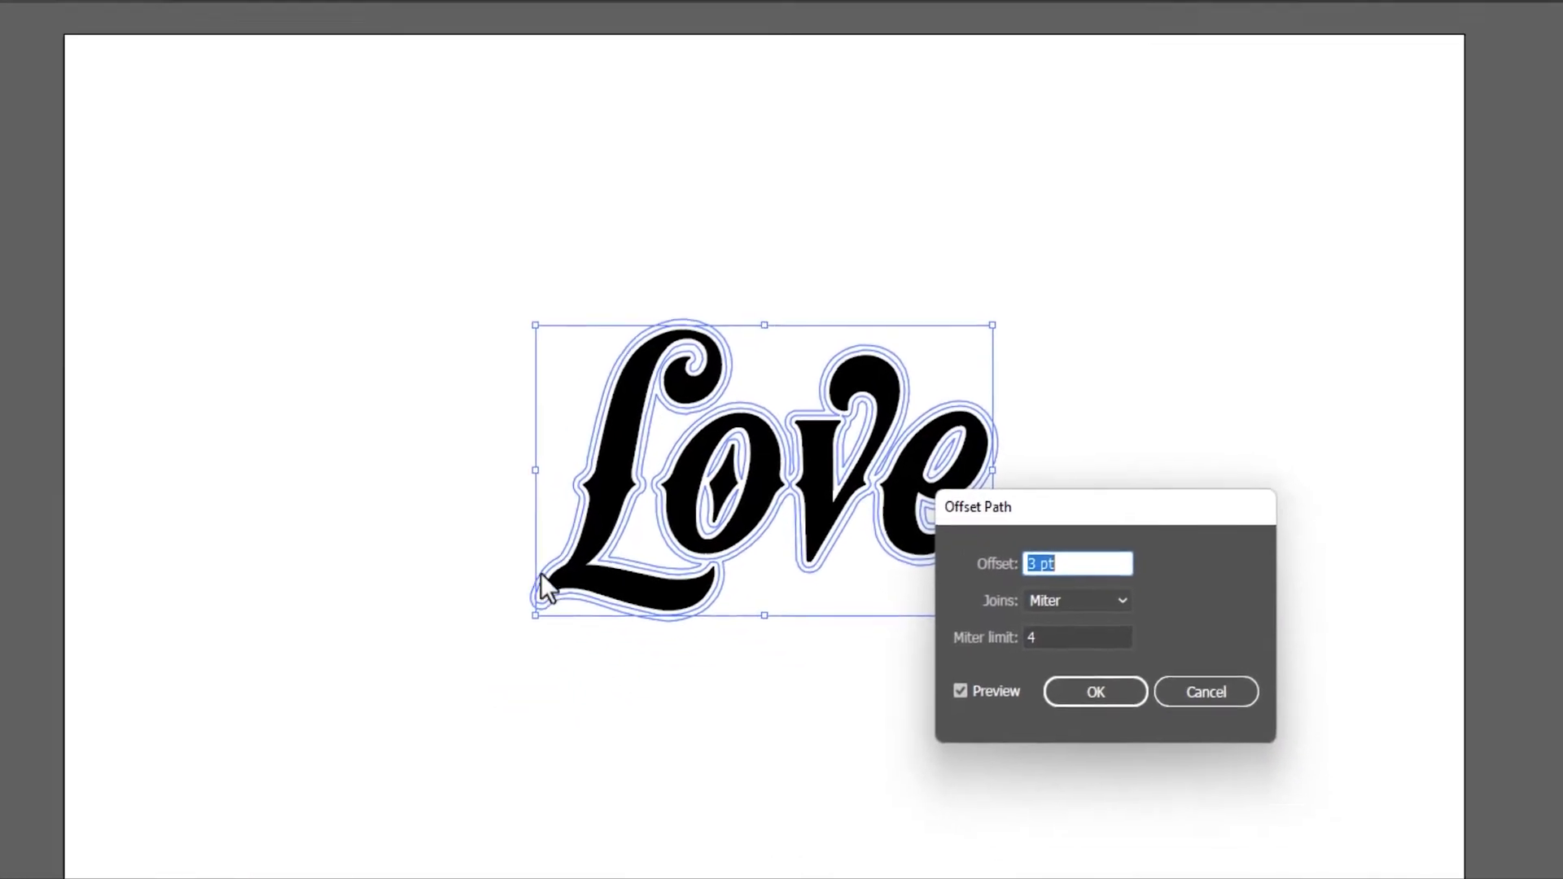
{"action": "left_click", "coordinate": [916, 497]}
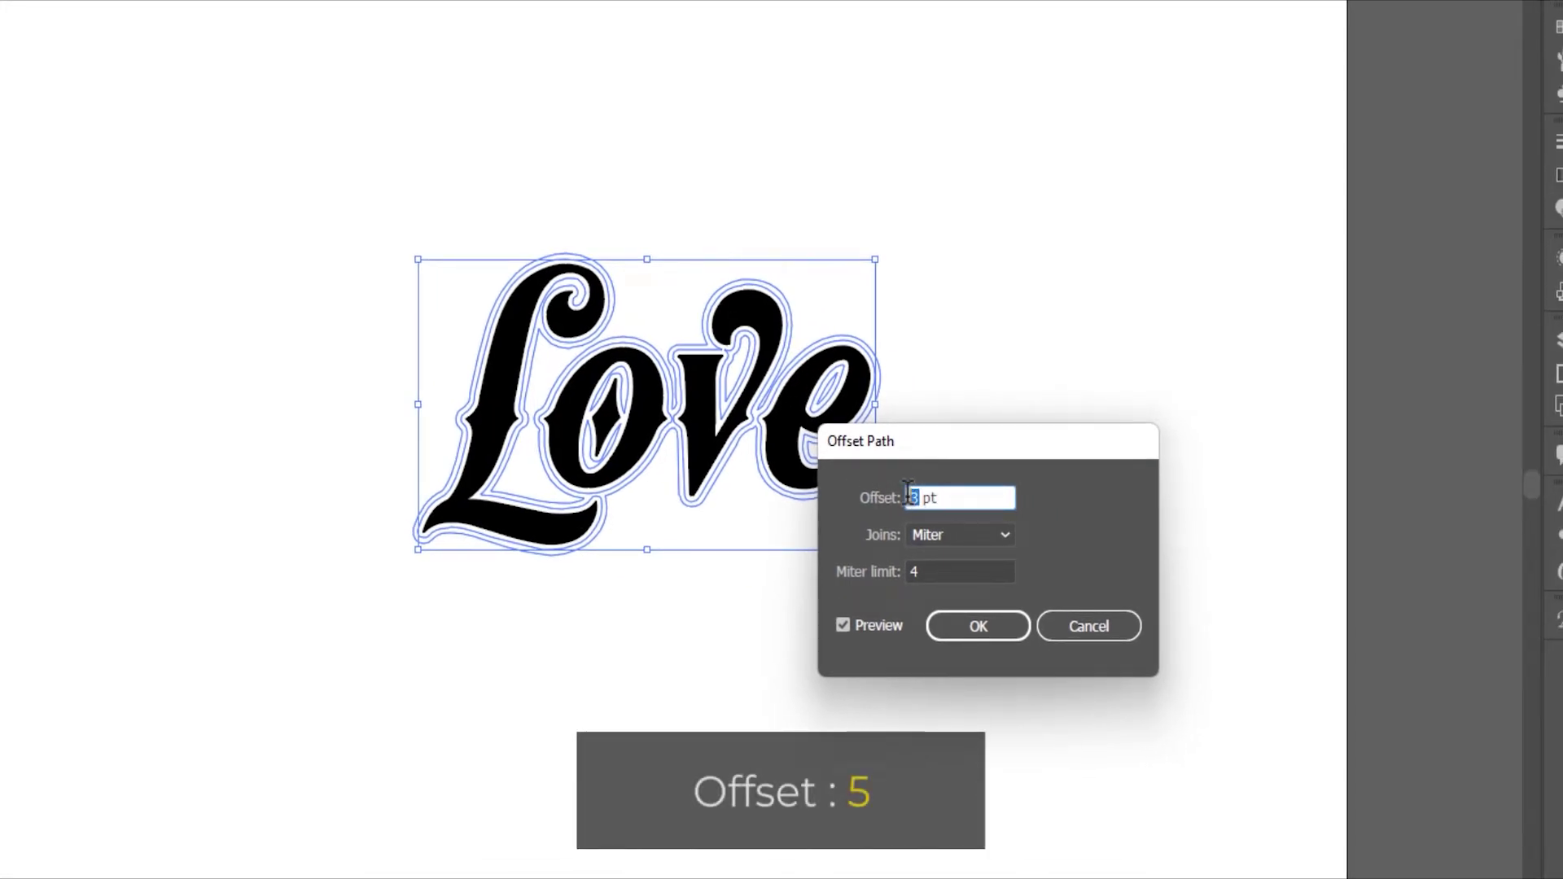
{"action": "type", "text": "5"}
{"action": "left_click", "coordinate": [983, 626]}
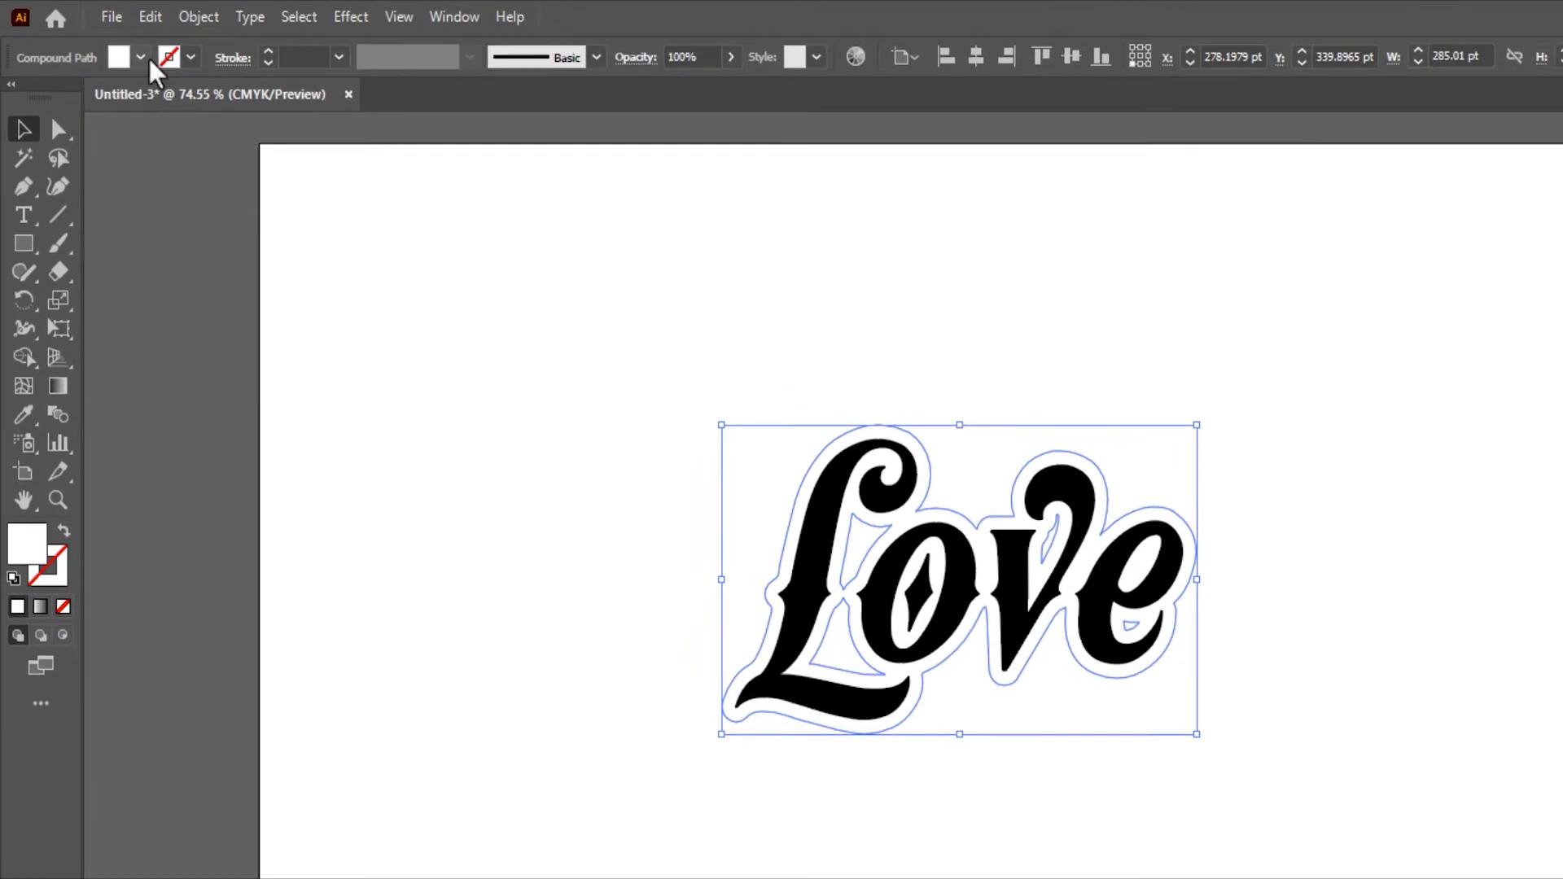
{"action": "left_click", "coordinate": [140, 57]}
{"action": "left_click", "coordinate": [63, 97]}
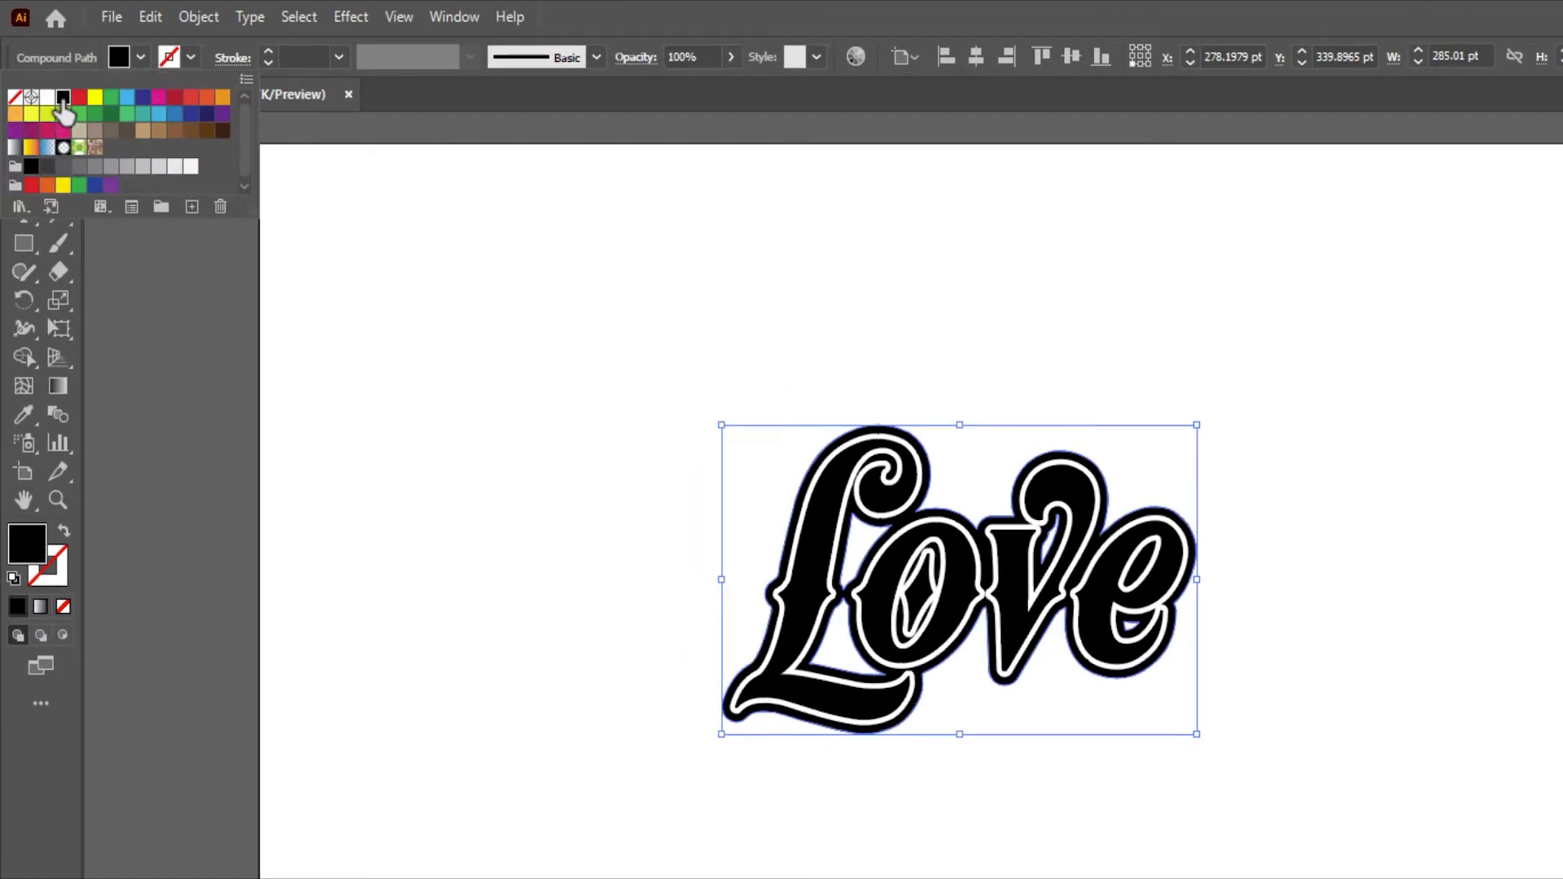
{"action": "left_click", "coordinate": [573, 297]}
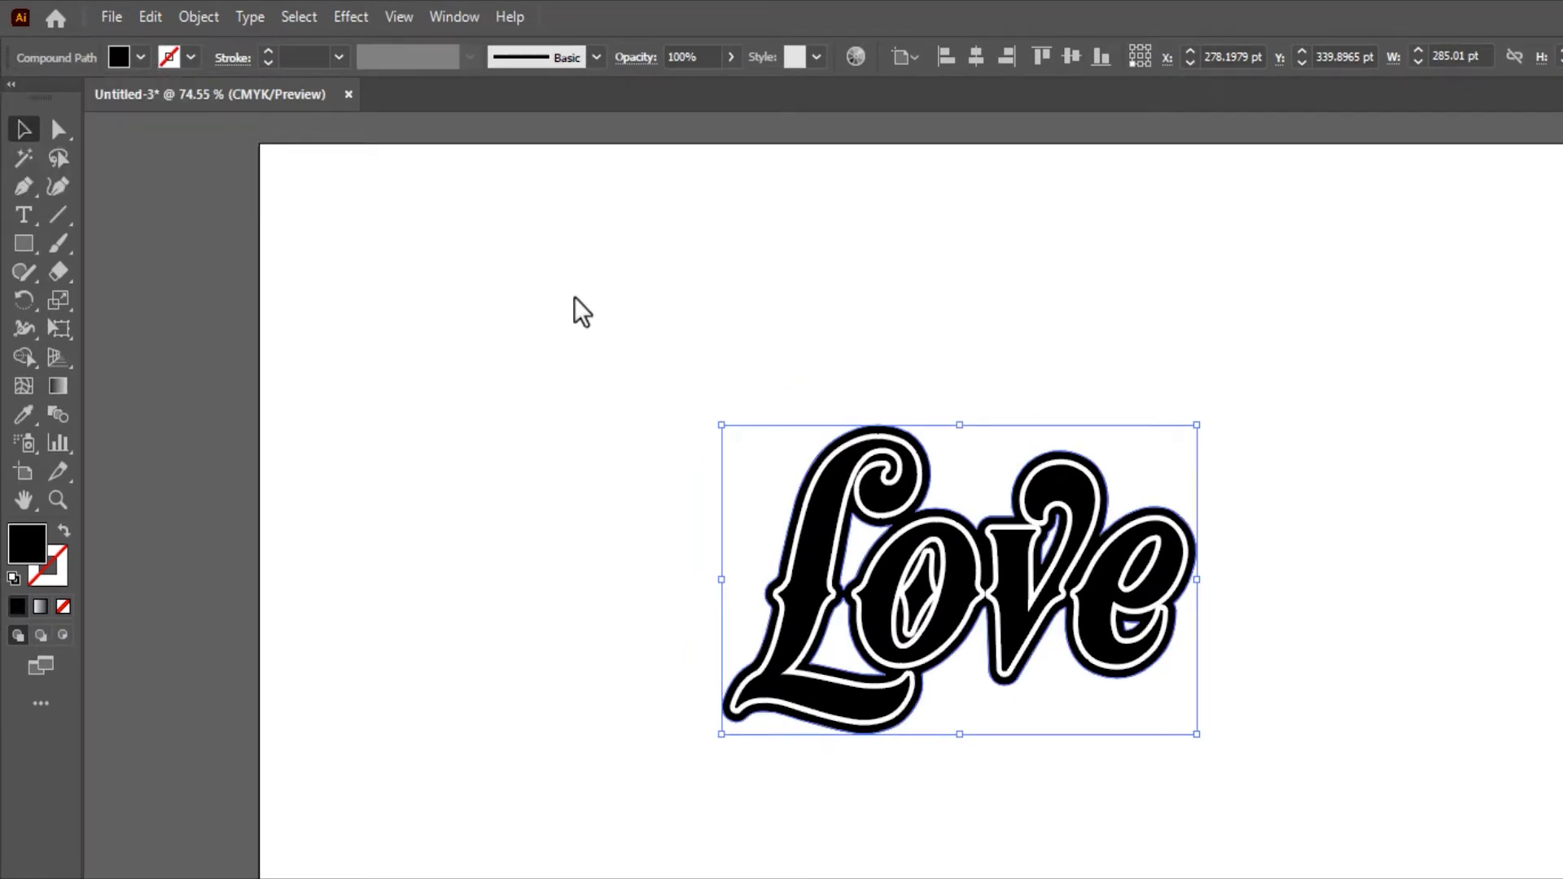
{"action": "left_click", "coordinate": [570, 298]}
{"action": "left_click", "coordinate": [58, 215]}
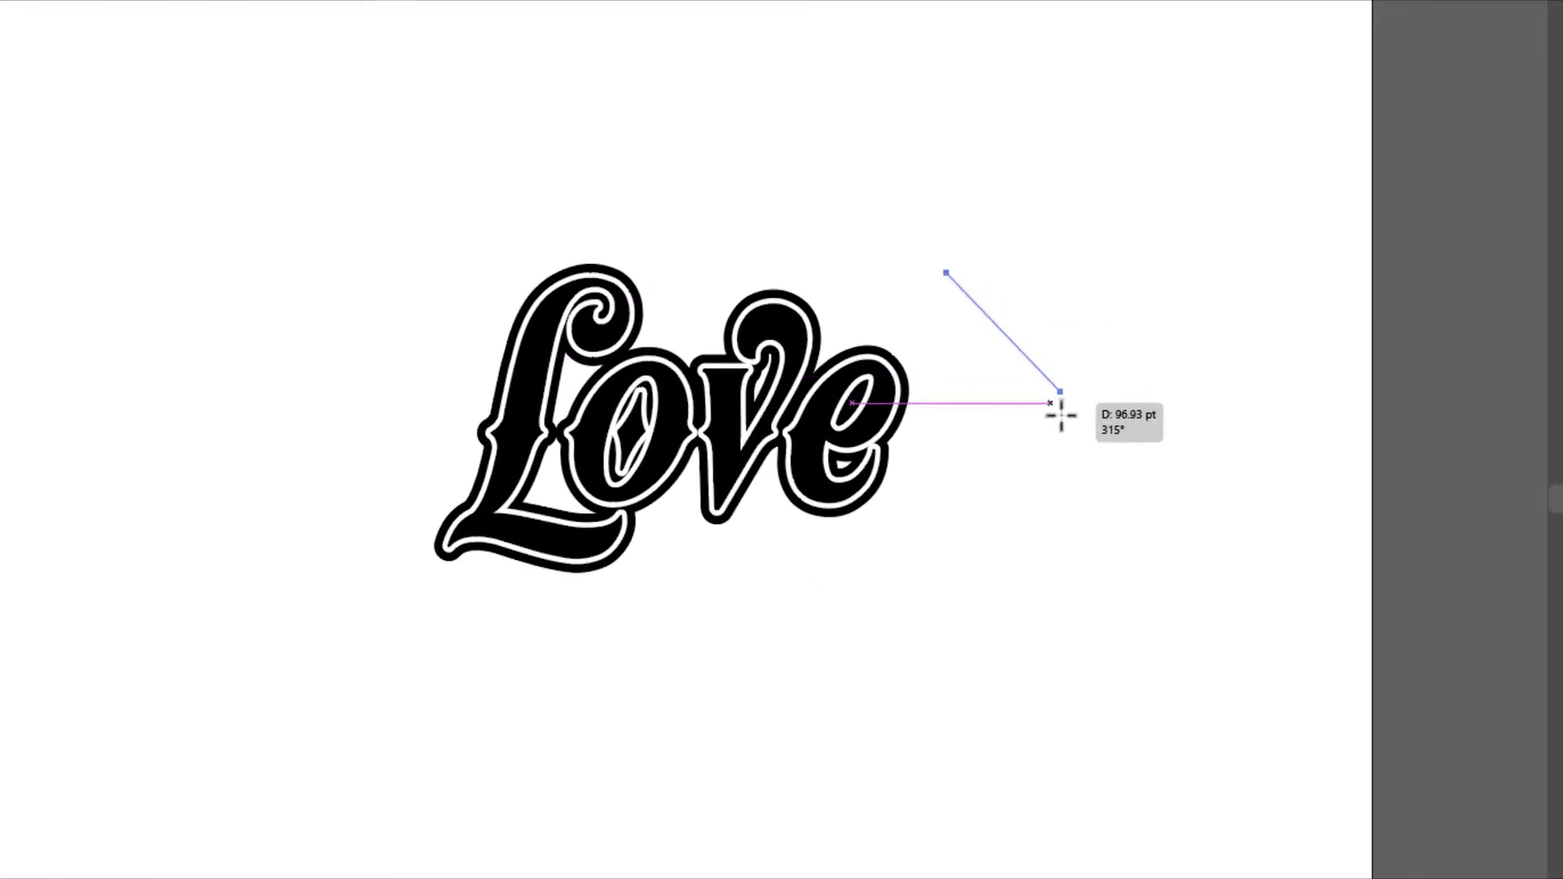
Draw a diagonal line right of Love with a 2 pt black stroke.
{"action": "left_click_drag", "start_coordinate": [1235, 435], "coordinate": [1492, 700]}
{"action": "left_click_drag", "start_coordinate": [1140, 568], "coordinate": [1136, 620]}
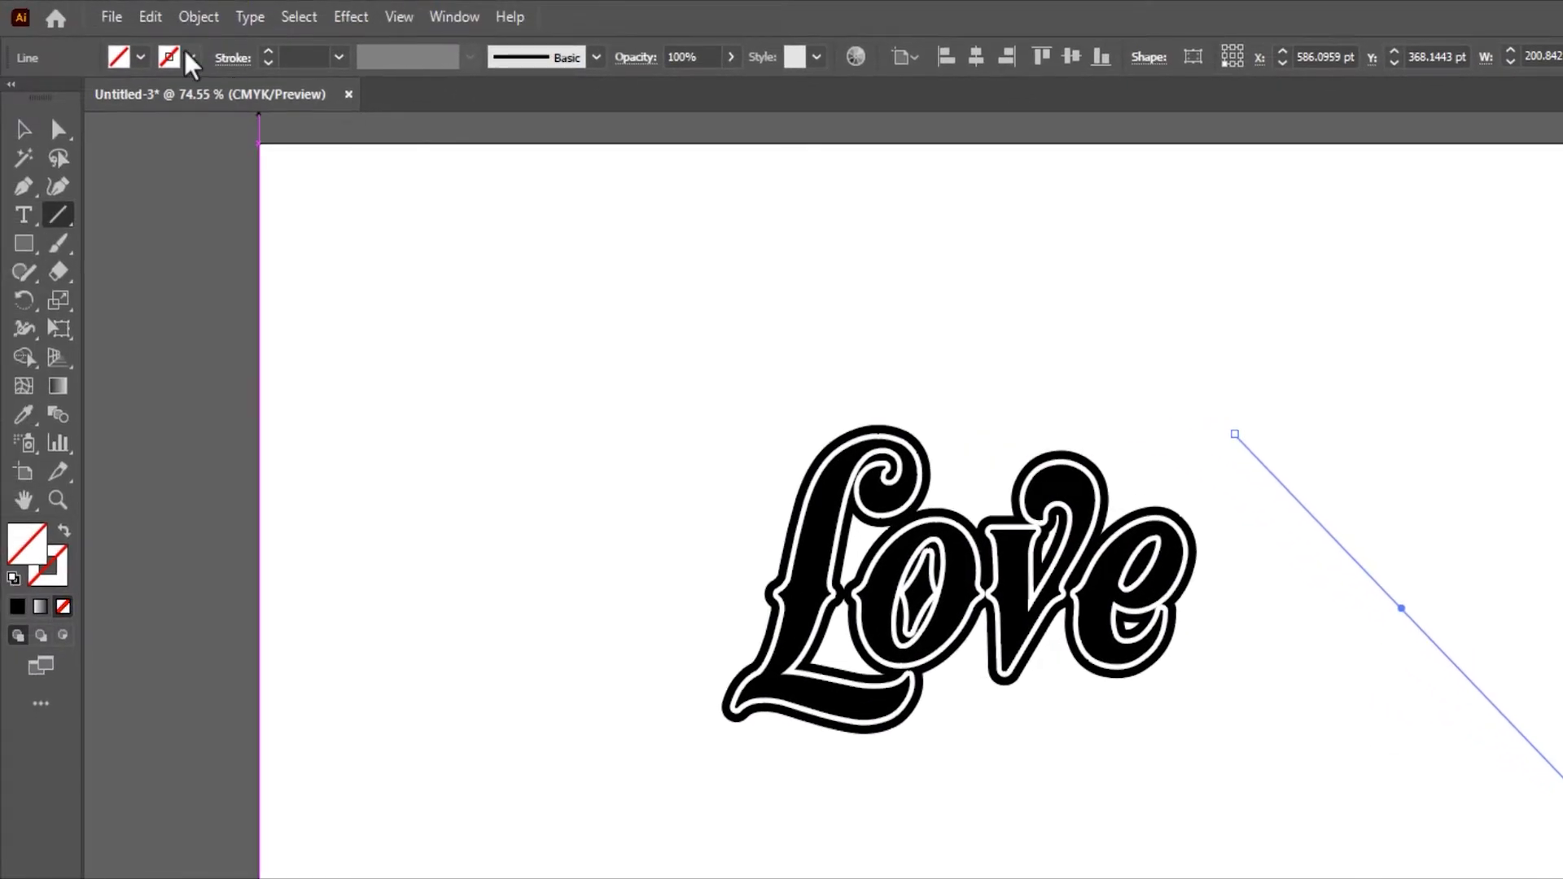
{"action": "left_click", "coordinate": [163, 62]}
{"action": "left_click", "coordinate": [63, 98]}
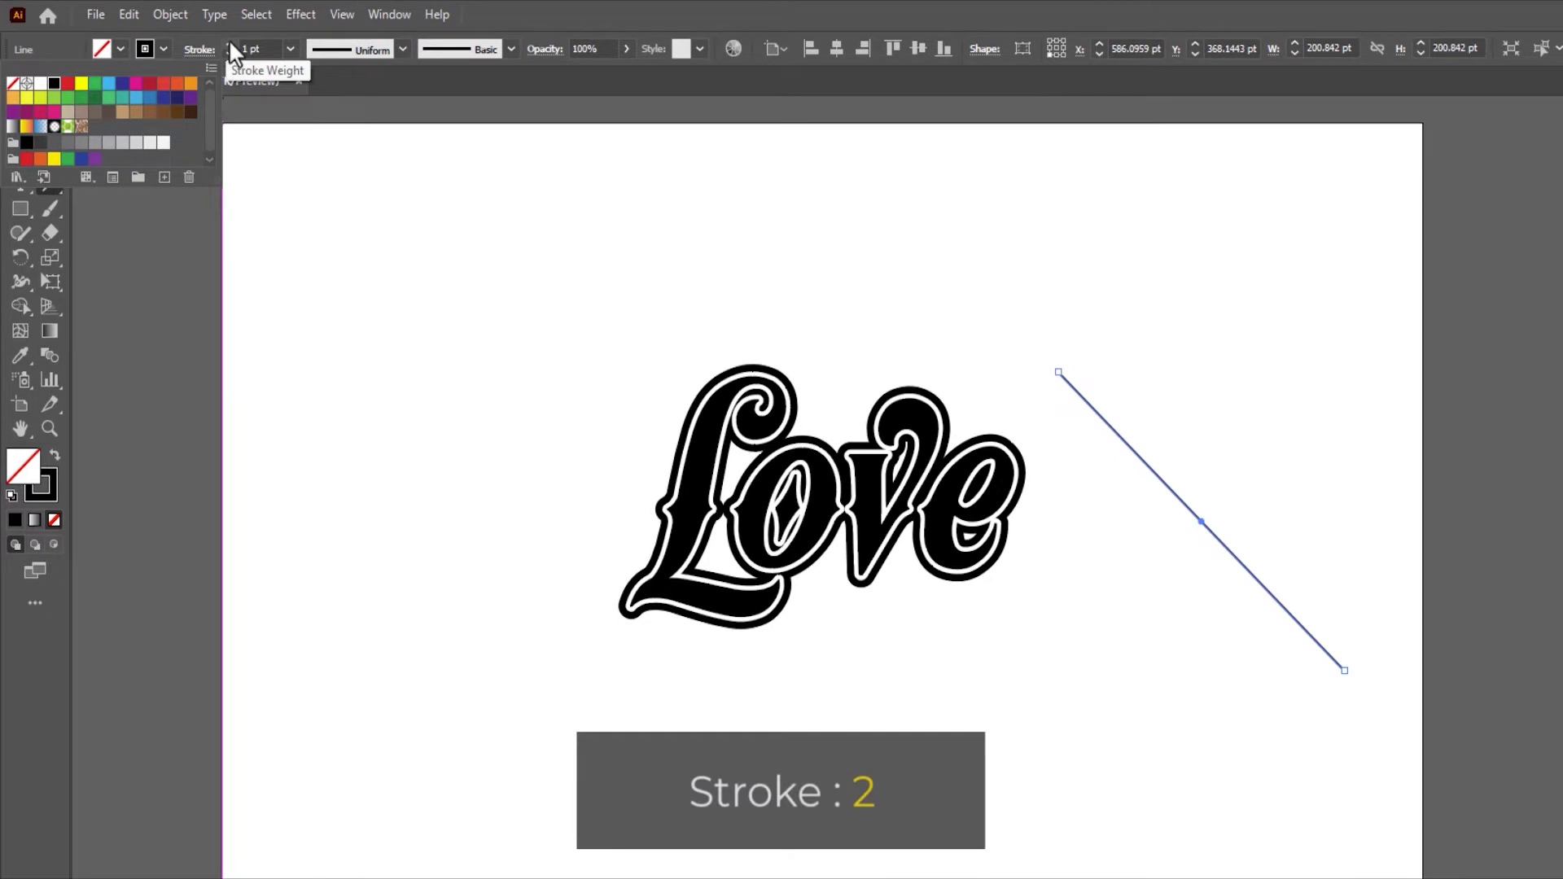
{"action": "left_click", "coordinate": [231, 46]}
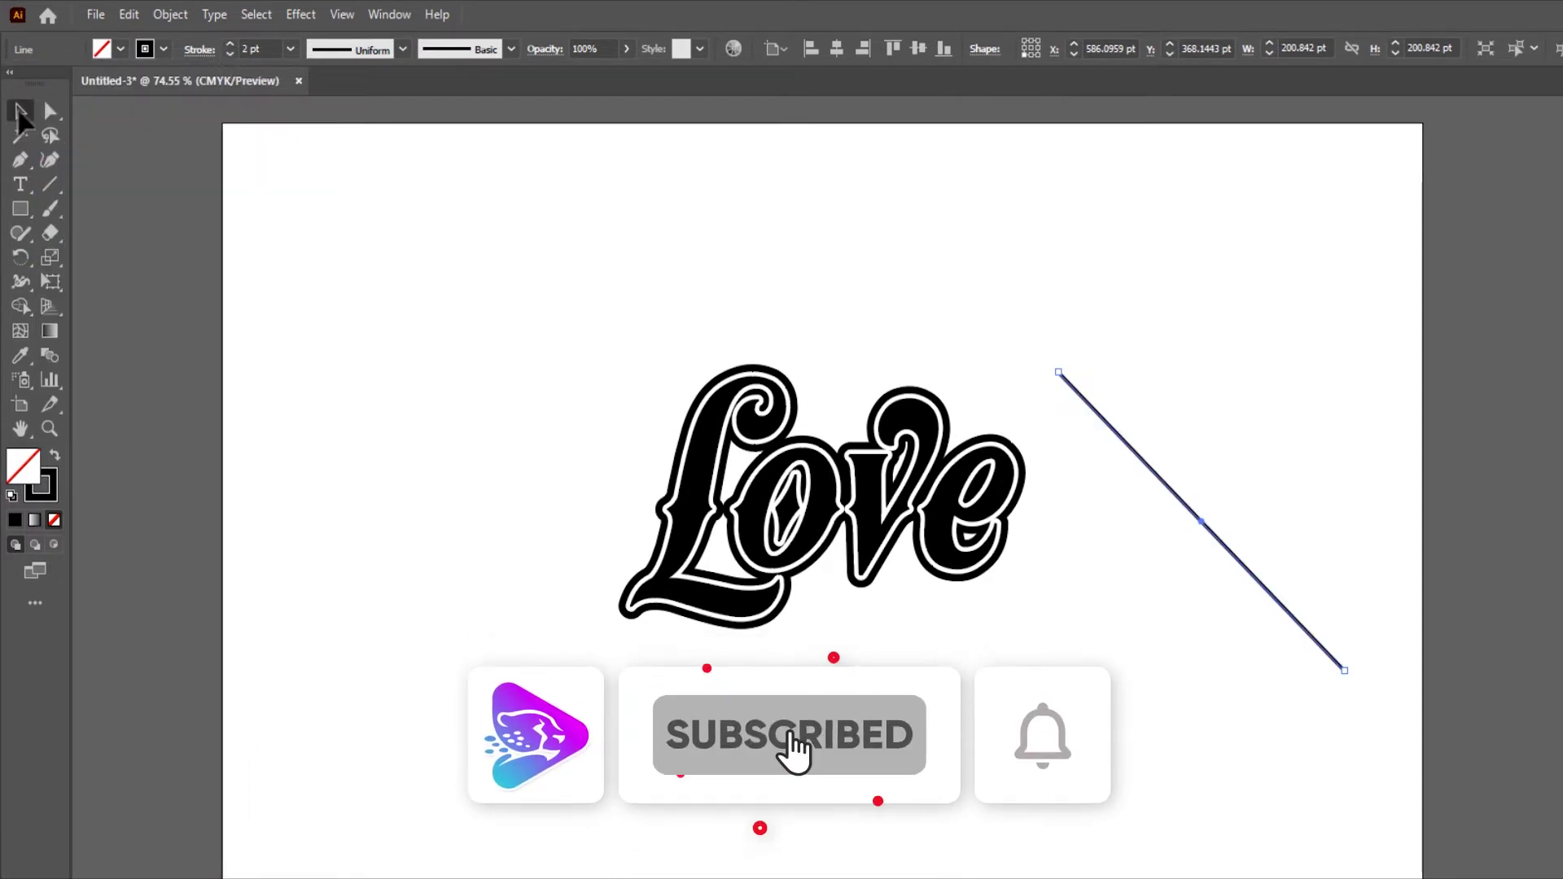
Copy the line, paste it in front, and move the copy left of Love.
{"action": "left_click", "coordinate": [131, 15]}
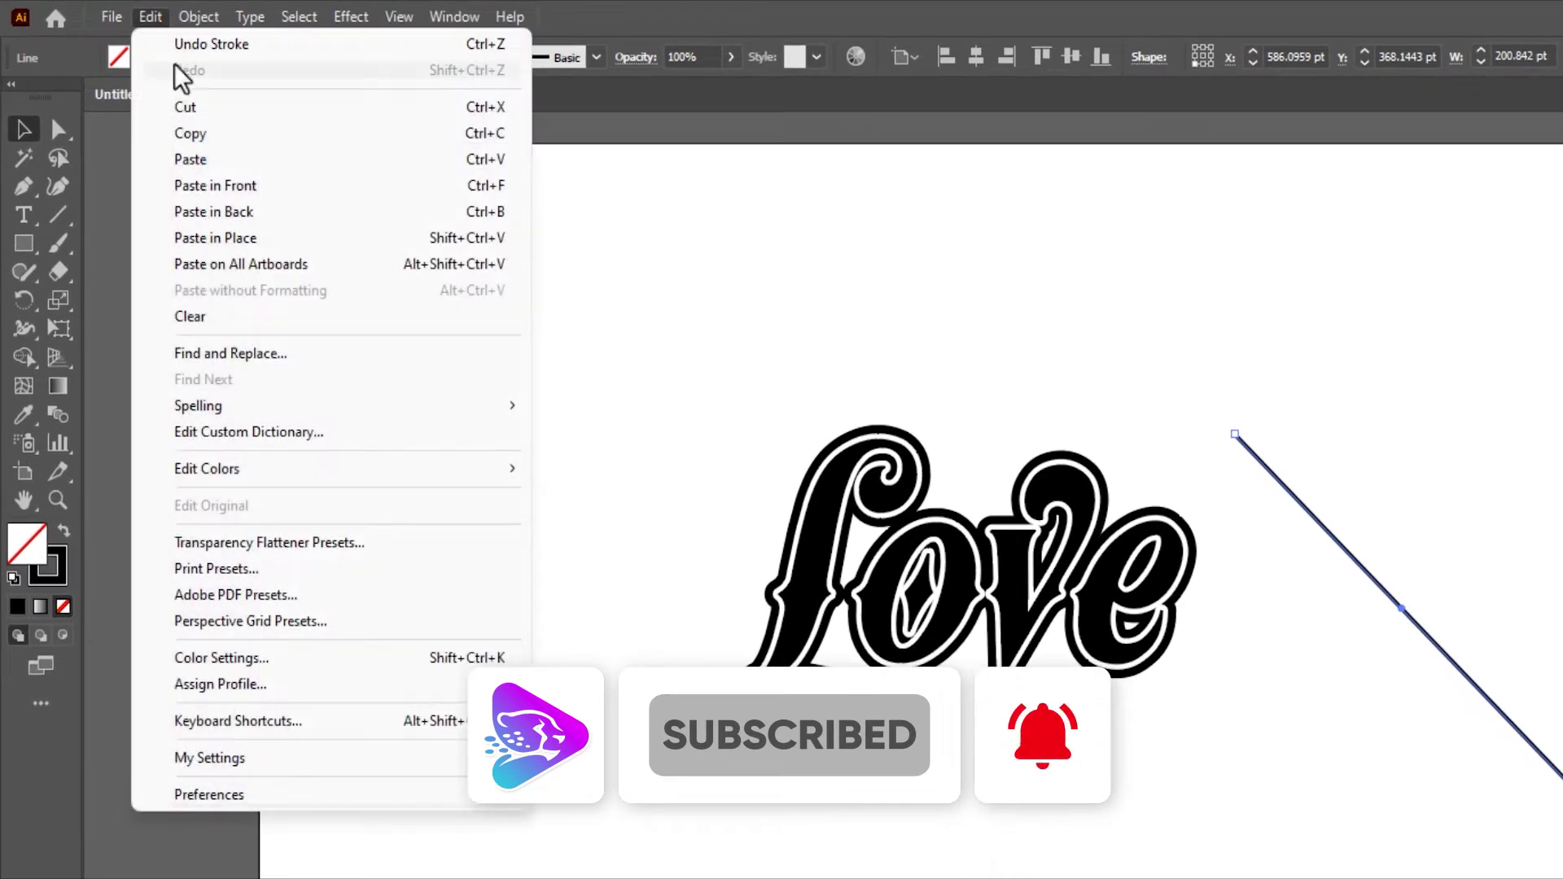
{"action": "left_click", "coordinate": [195, 133]}
{"action": "left_click", "coordinate": [150, 17]}
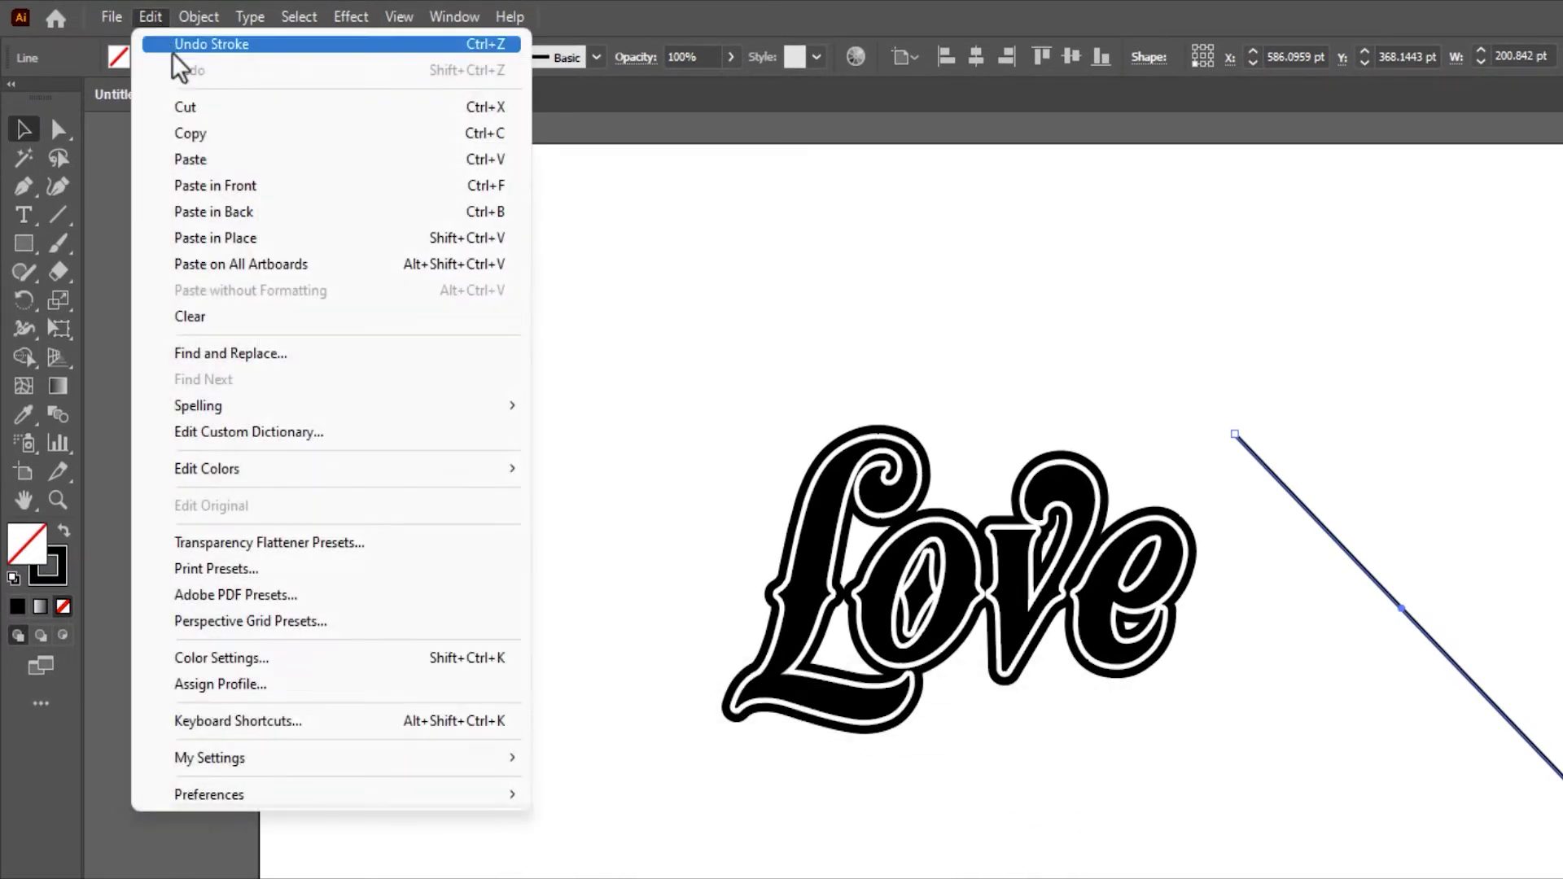
{"action": "left_click", "coordinate": [216, 185]}
{"action": "left_click_drag", "start_coordinate": [1414, 623], "coordinate": [573, 611]}
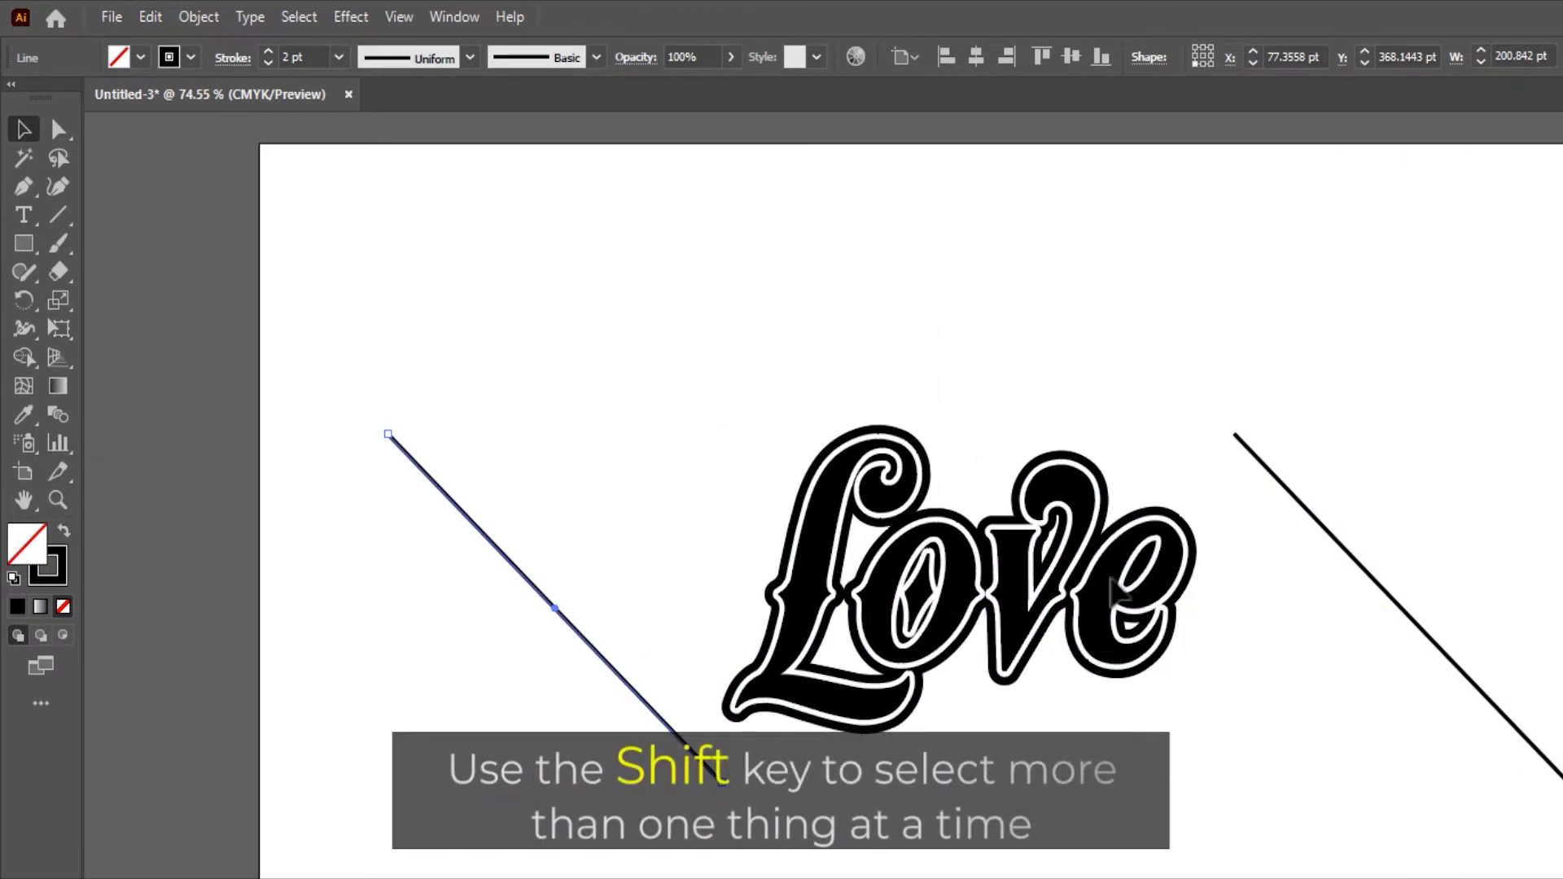
Blend the two diagonal lines using 80 specified steps.
{"action": "left_click", "coordinate": [1369, 579], "text": "shift"}
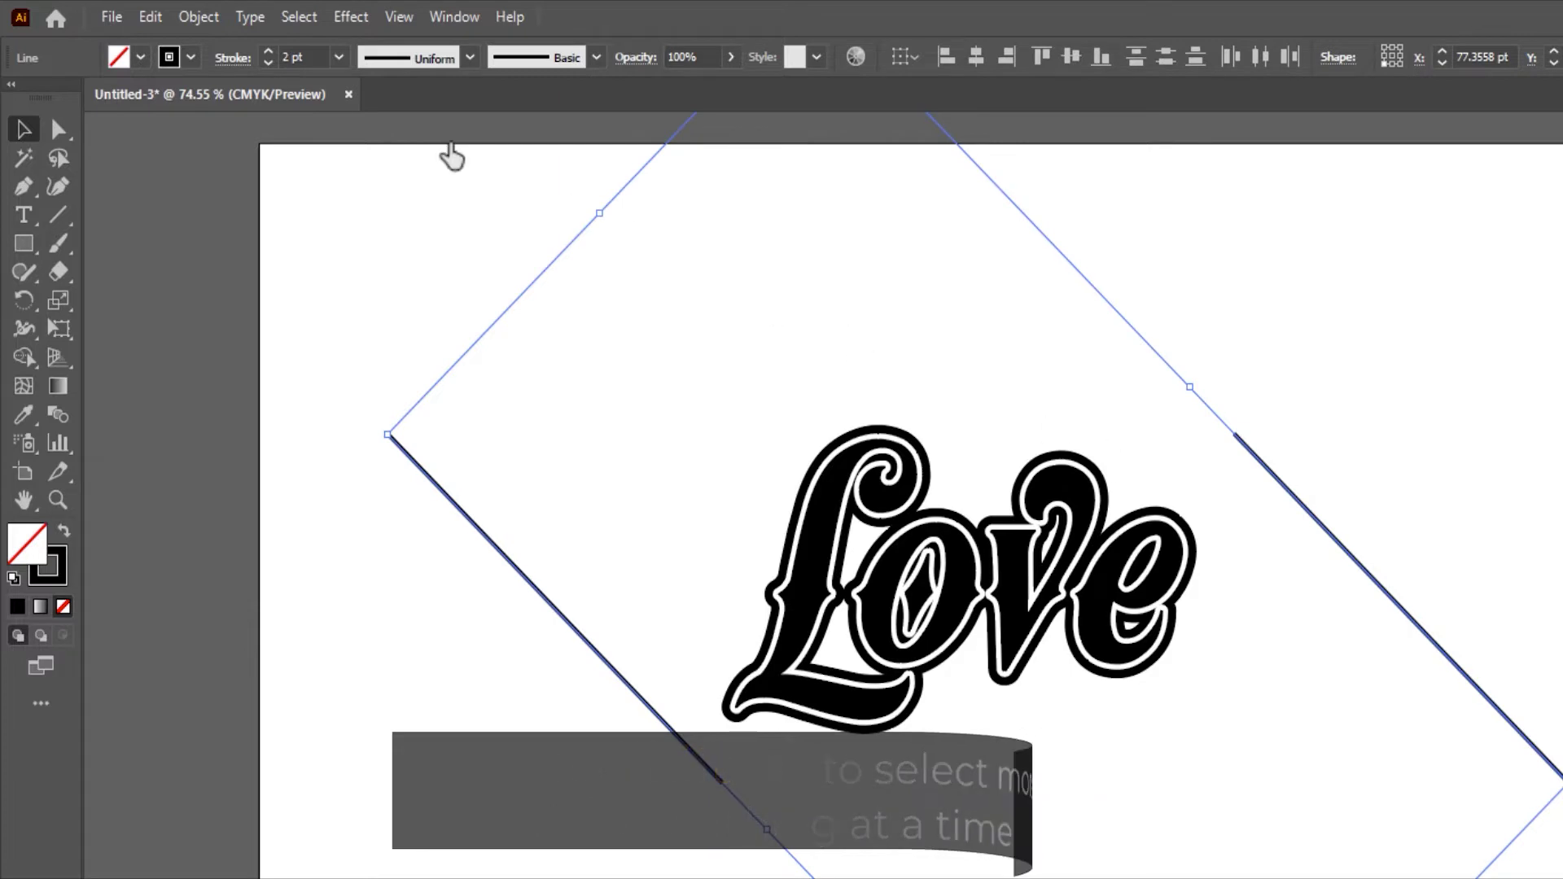
{"action": "left_click", "coordinate": [196, 18]}
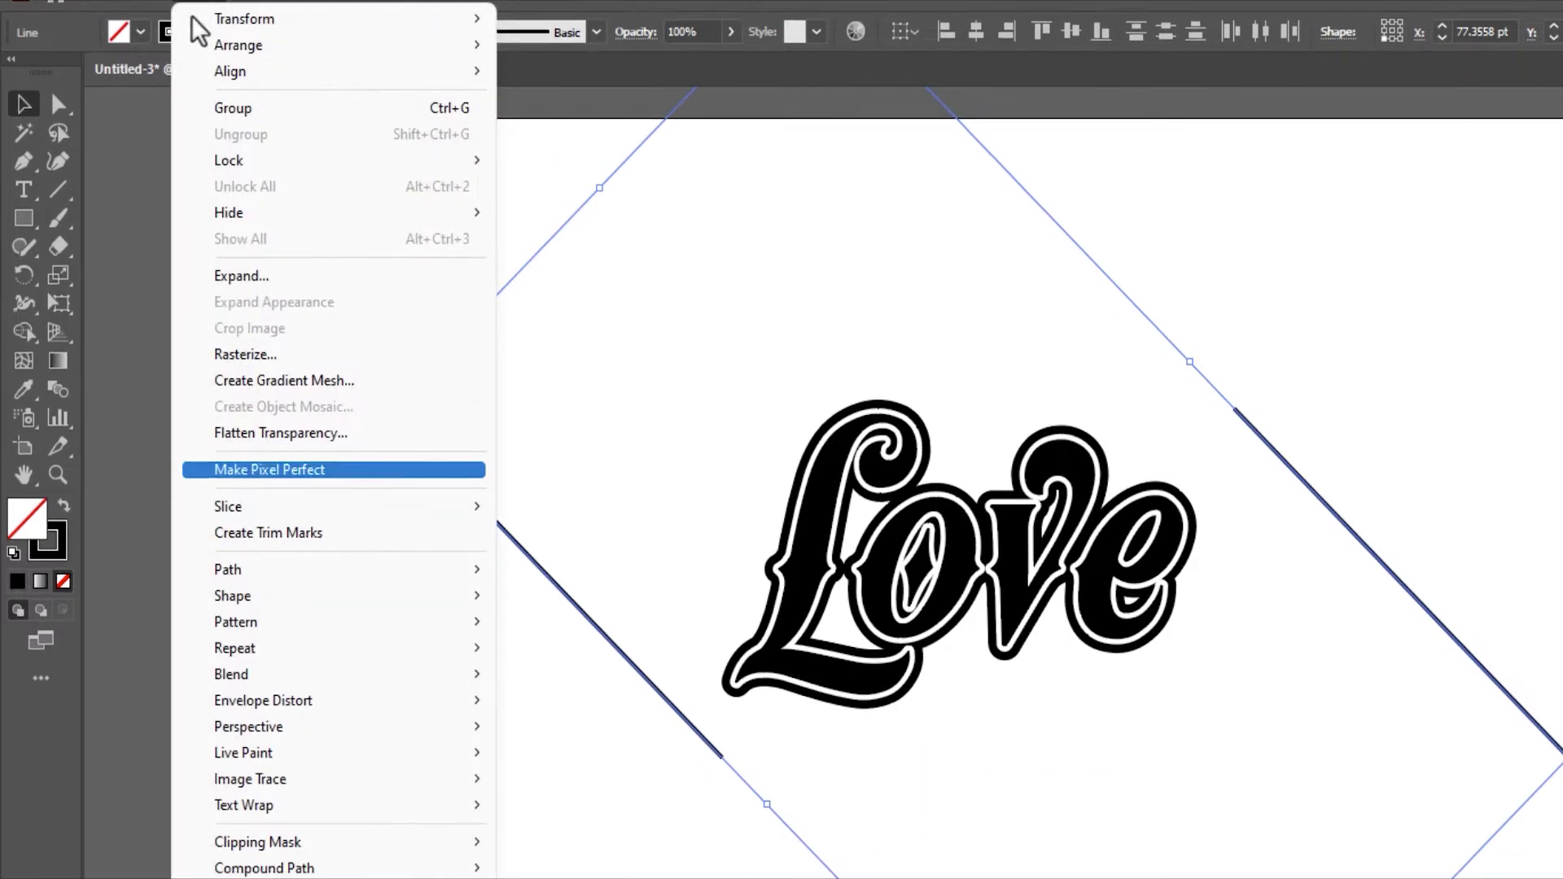
{"action": "mouse_move", "coordinate": [332, 384]}
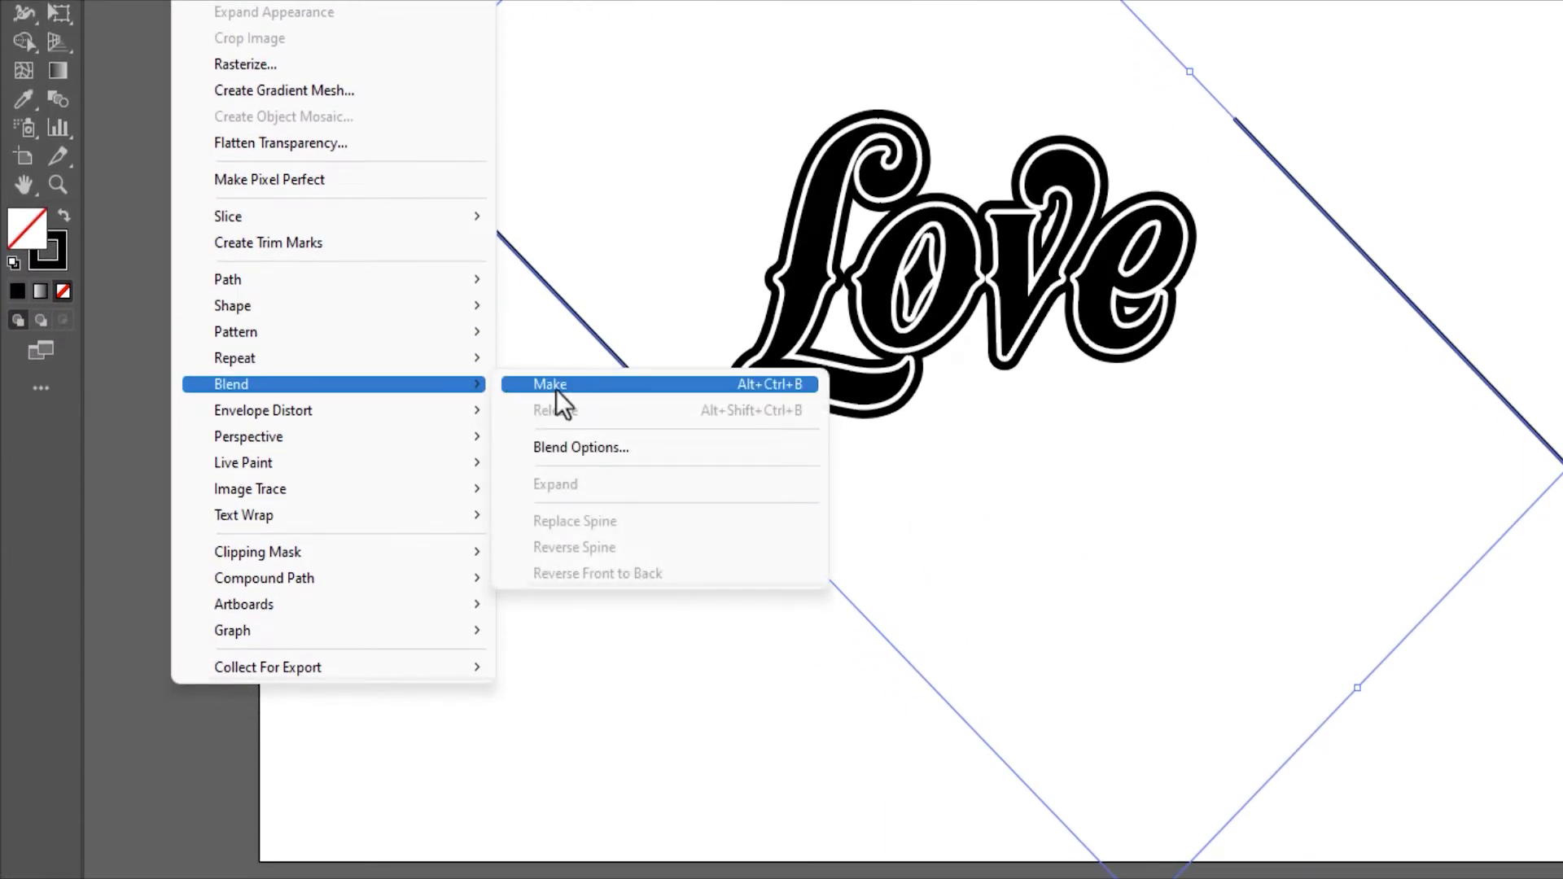
{"action": "left_click", "coordinate": [555, 389]}
{"action": "left_click", "coordinate": [198, 17]}
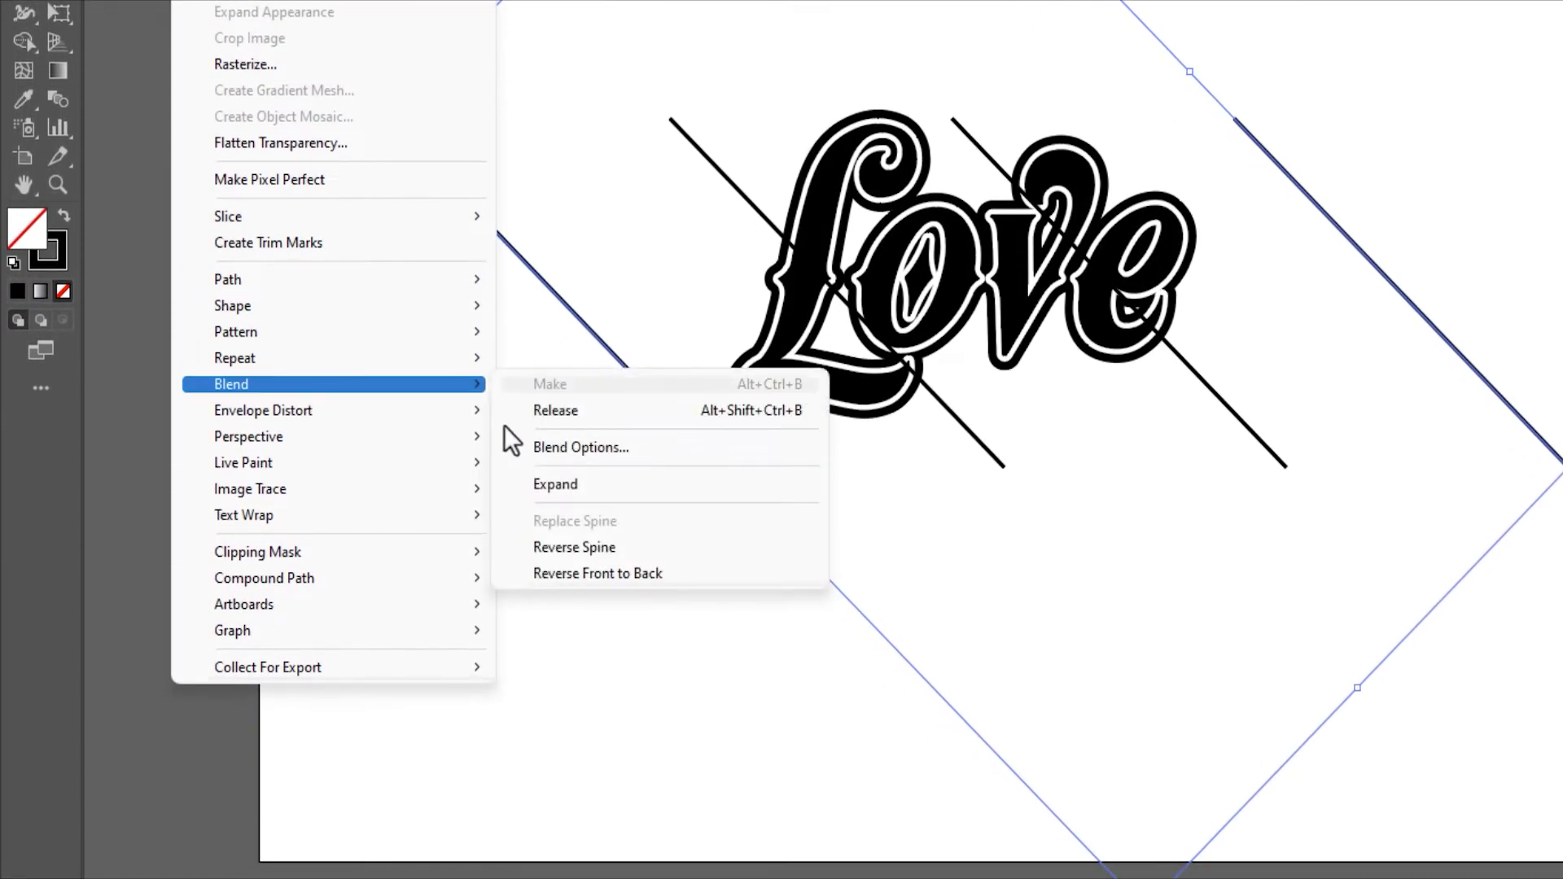
{"action": "left_click", "coordinate": [617, 449]}
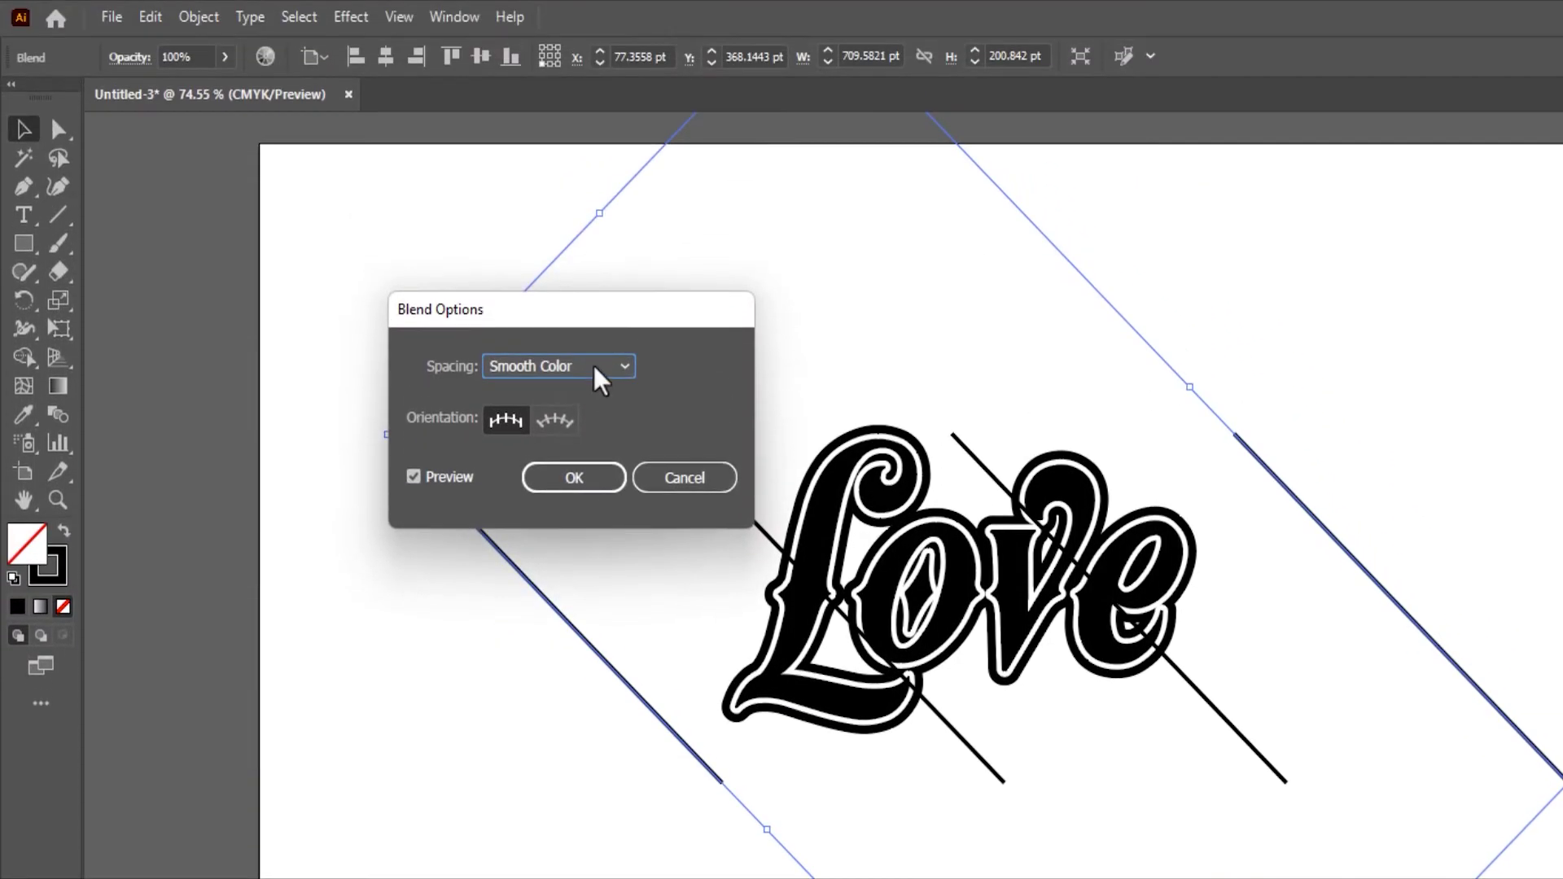
{"action": "left_click", "coordinate": [603, 366]}
{"action": "left_click", "coordinate": [585, 419]}
{"action": "type", "text": "80"}
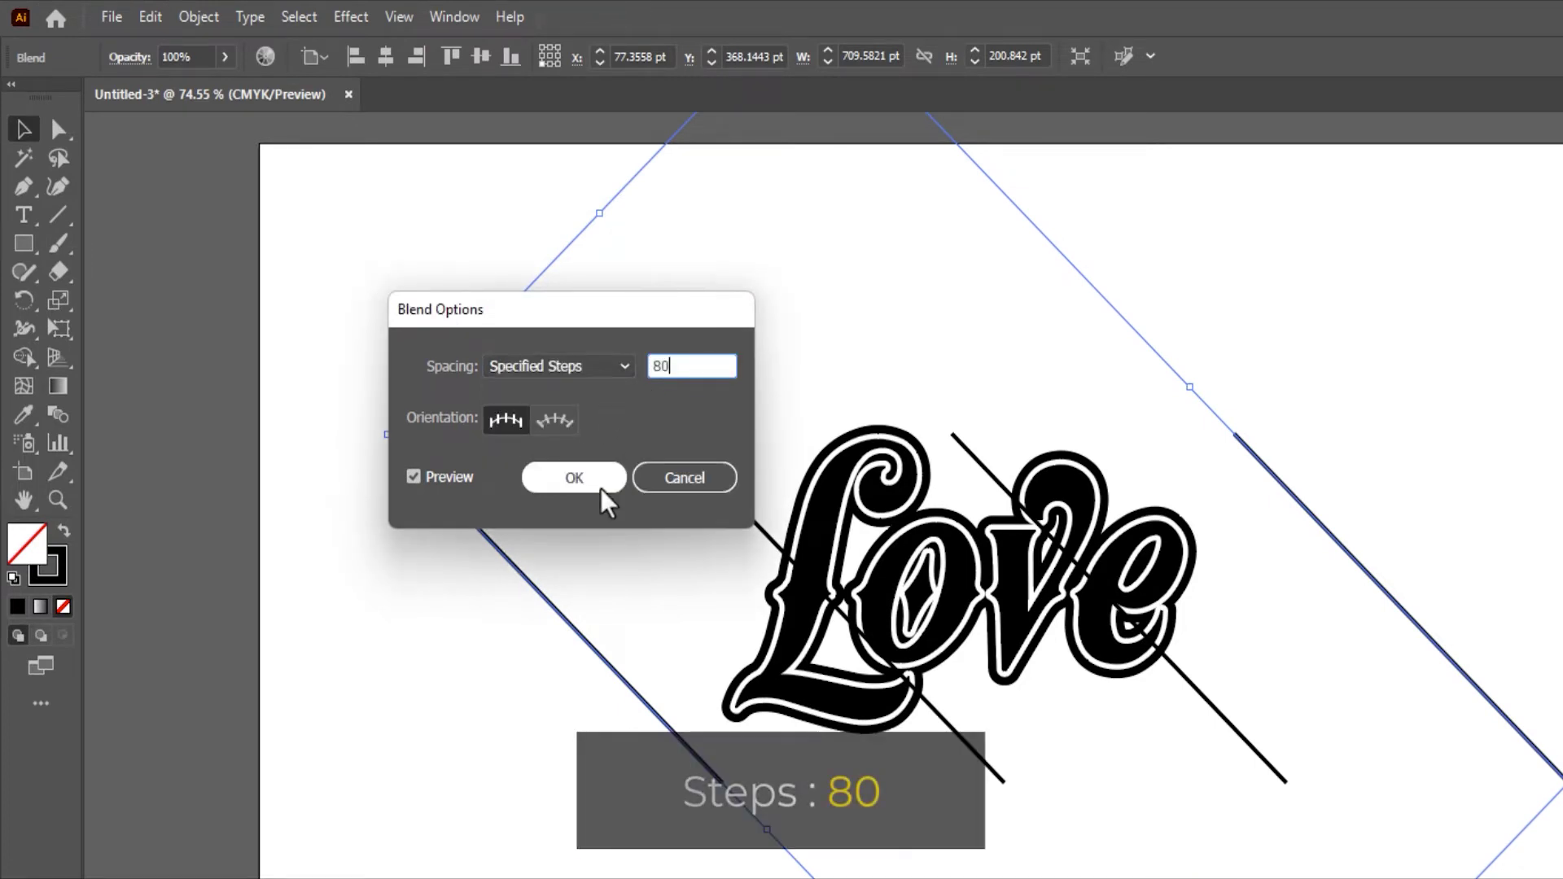
{"action": "left_click", "coordinate": [574, 478]}
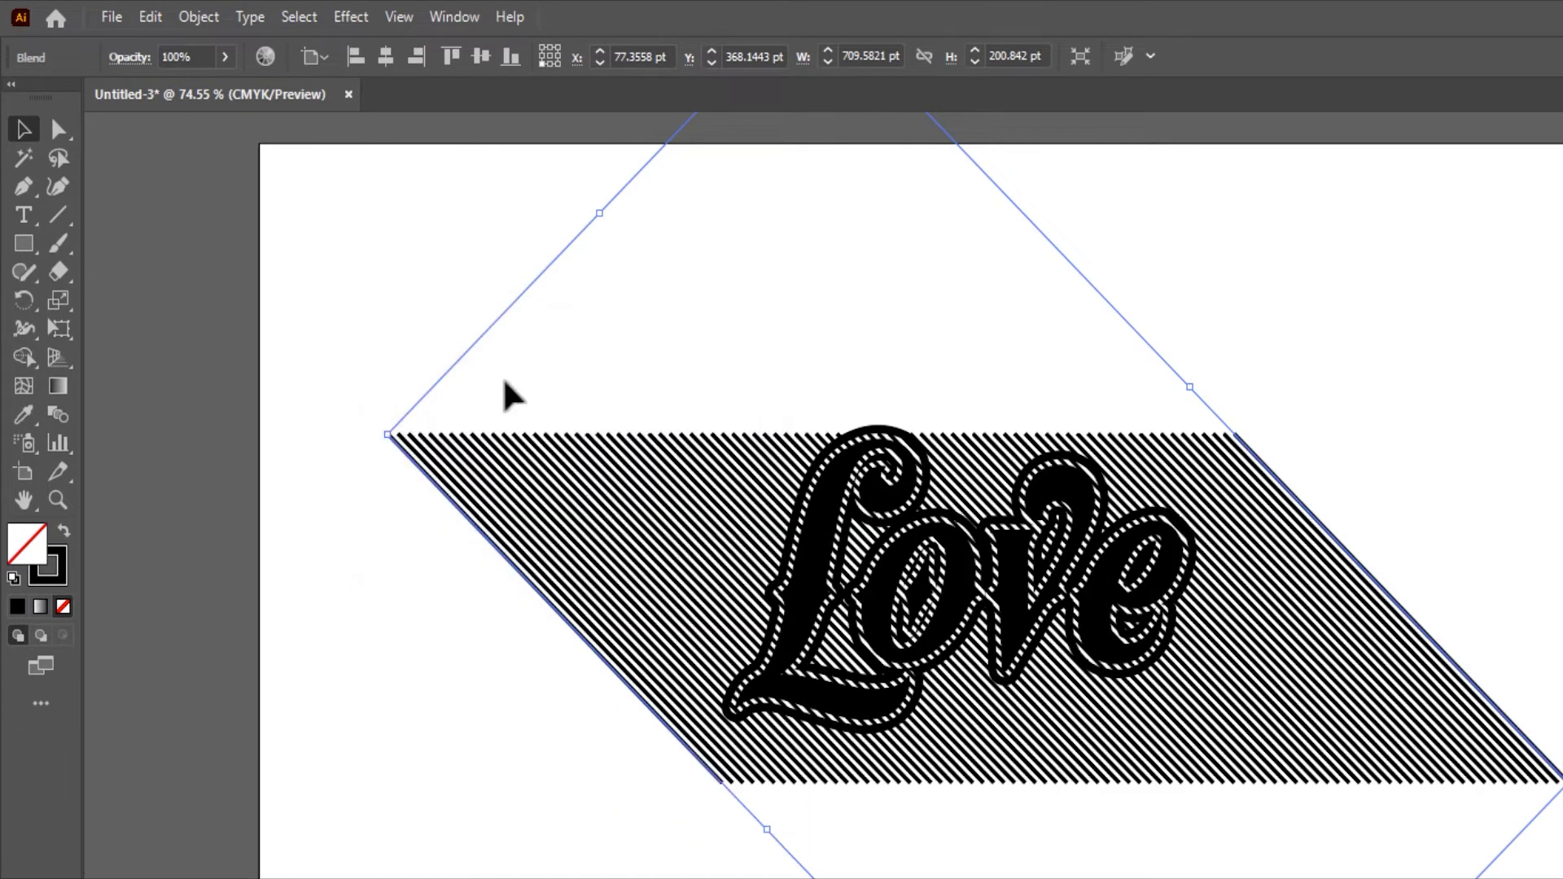
Expand the blend into separate stripes and convert their strokes to fills.
{"action": "left_click", "coordinate": [198, 18]}
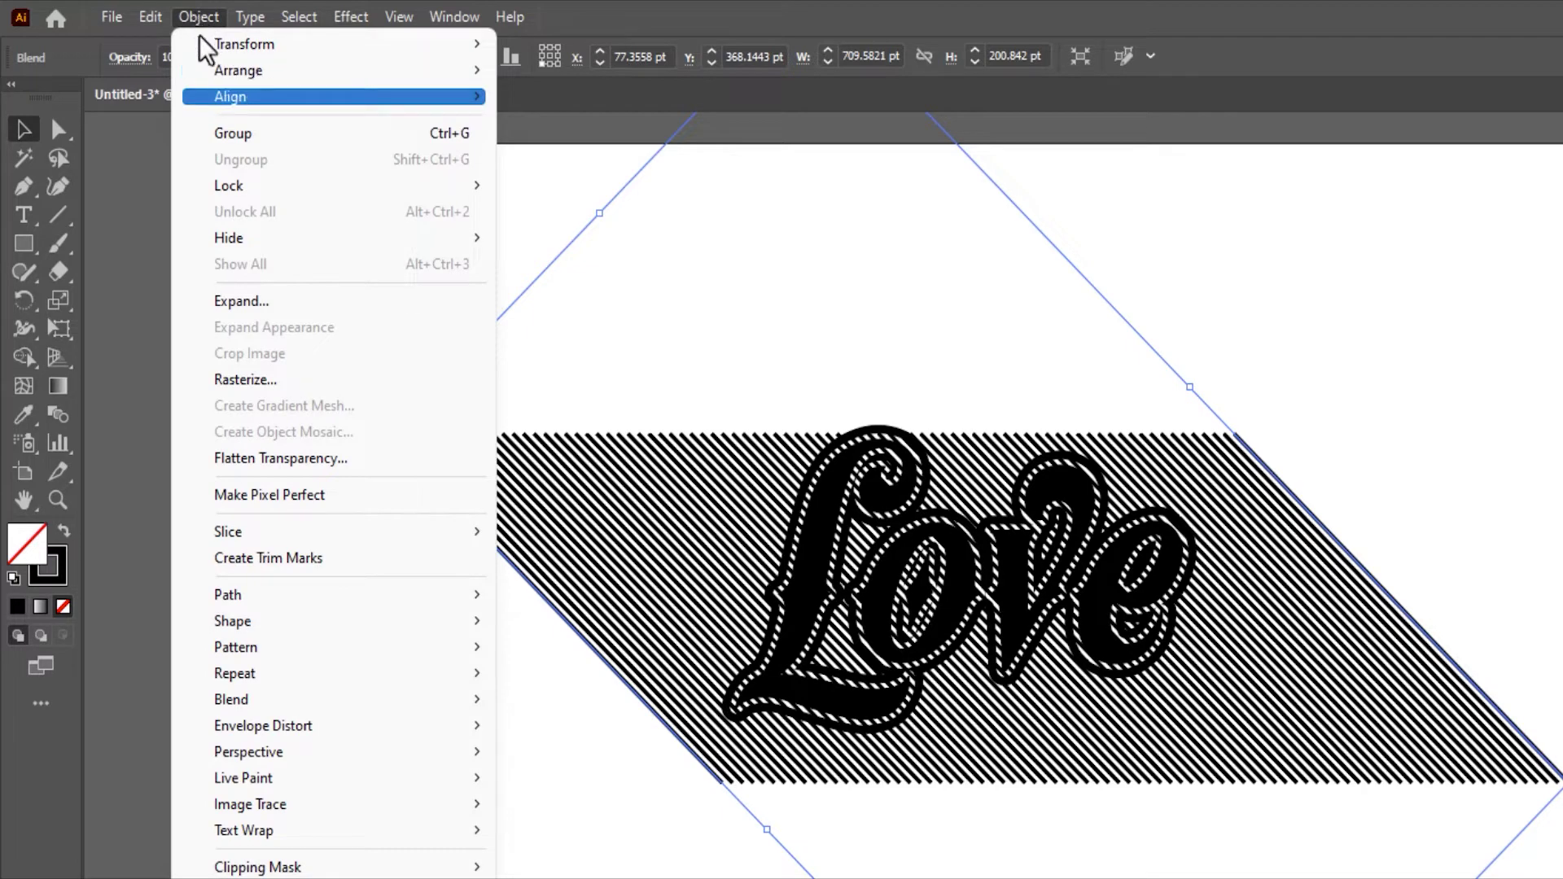
{"action": "left_click", "coordinate": [250, 301]}
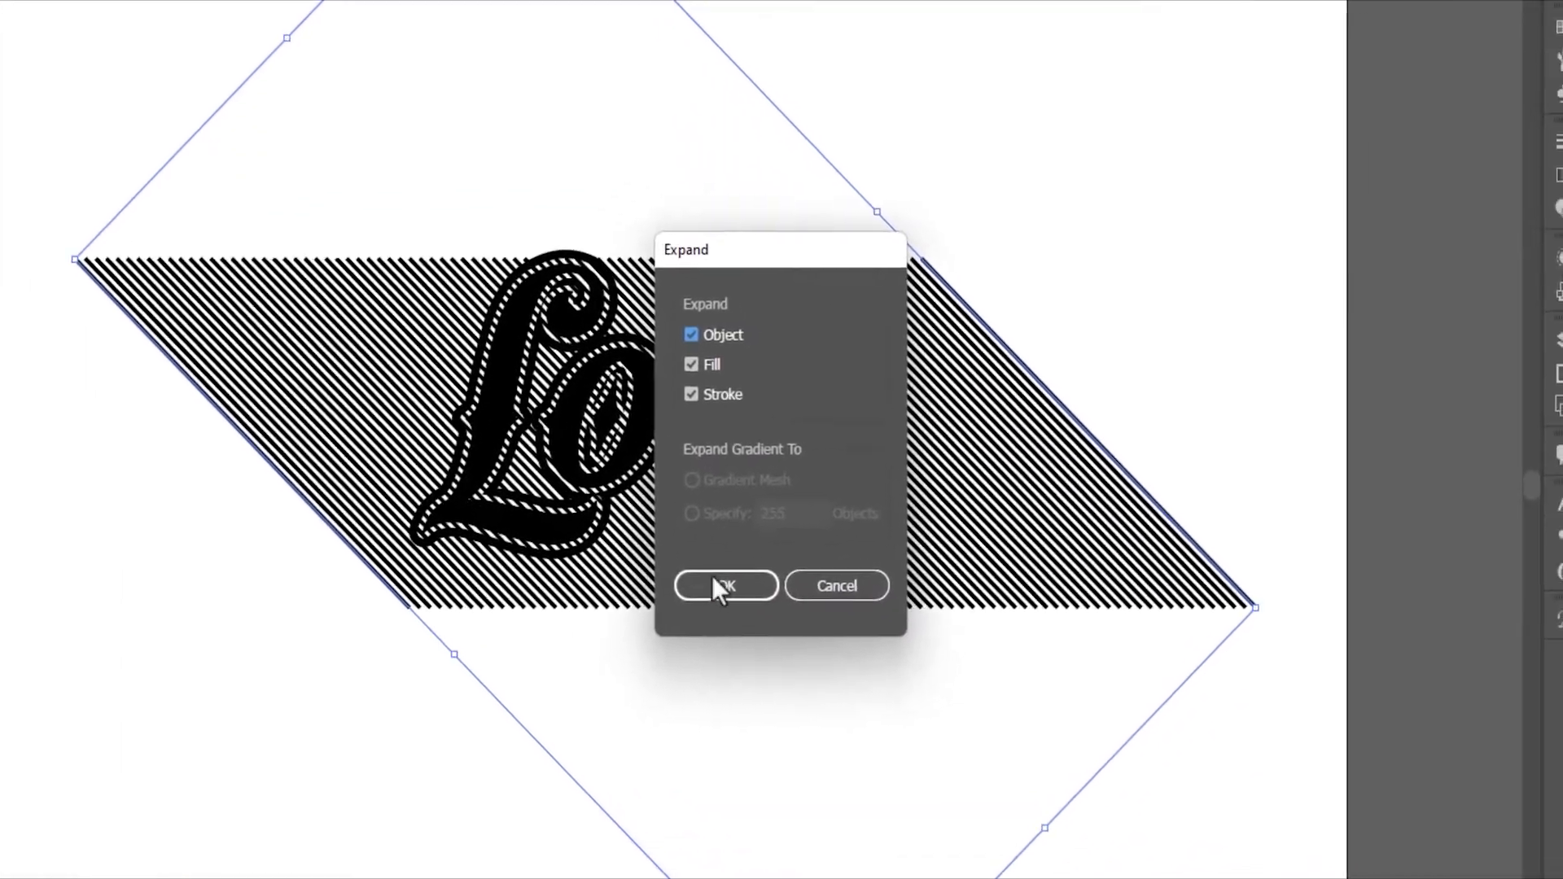
{"action": "left_click", "coordinate": [737, 598]}
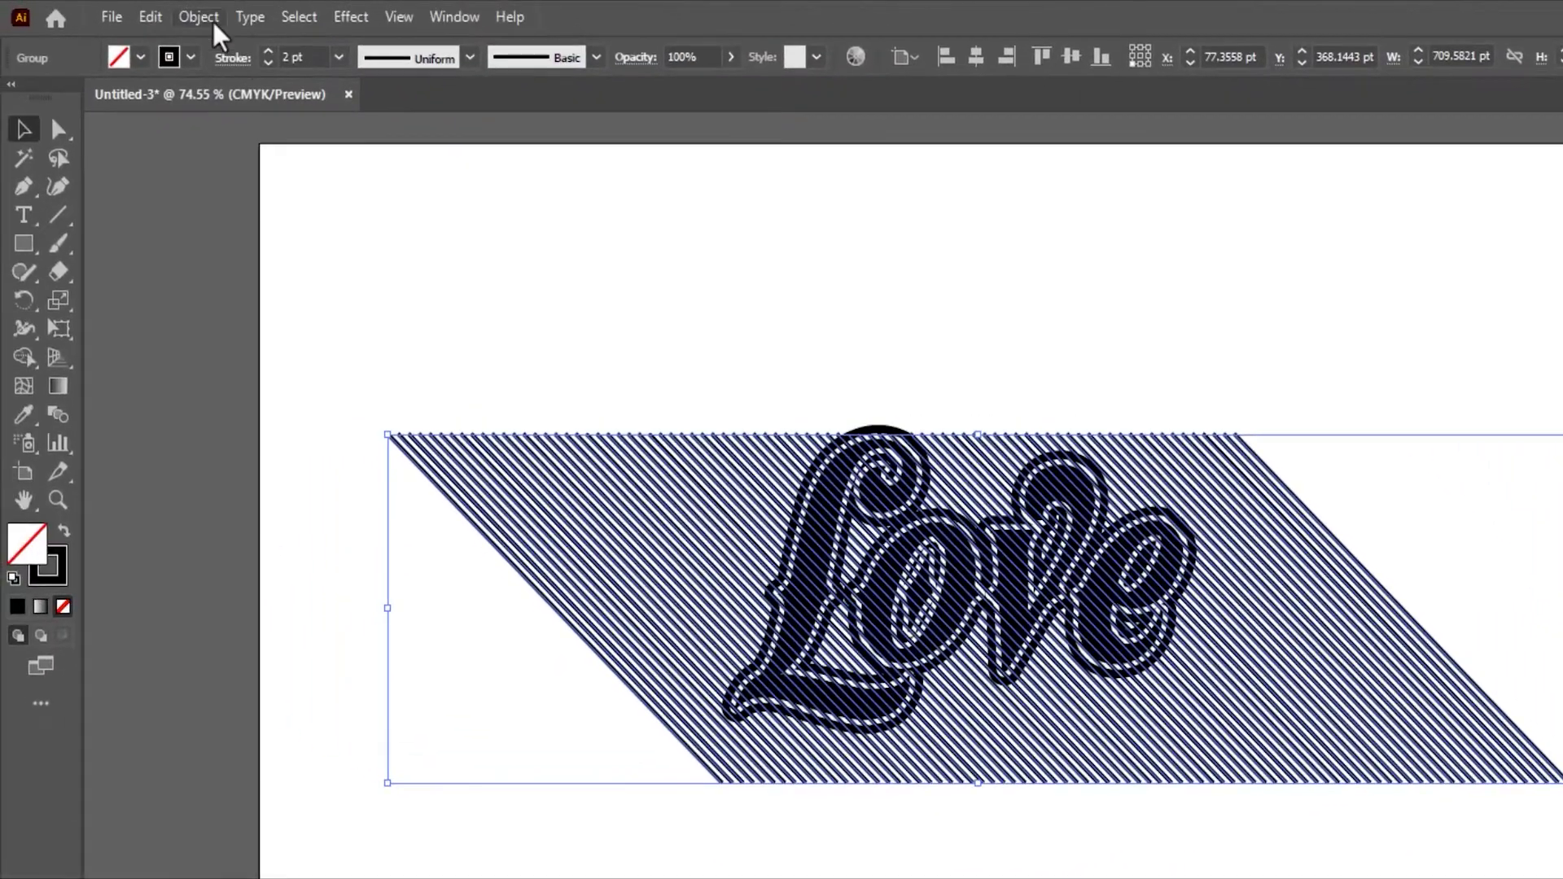
{"action": "left_click", "coordinate": [204, 16]}
{"action": "left_click", "coordinate": [261, 301]}
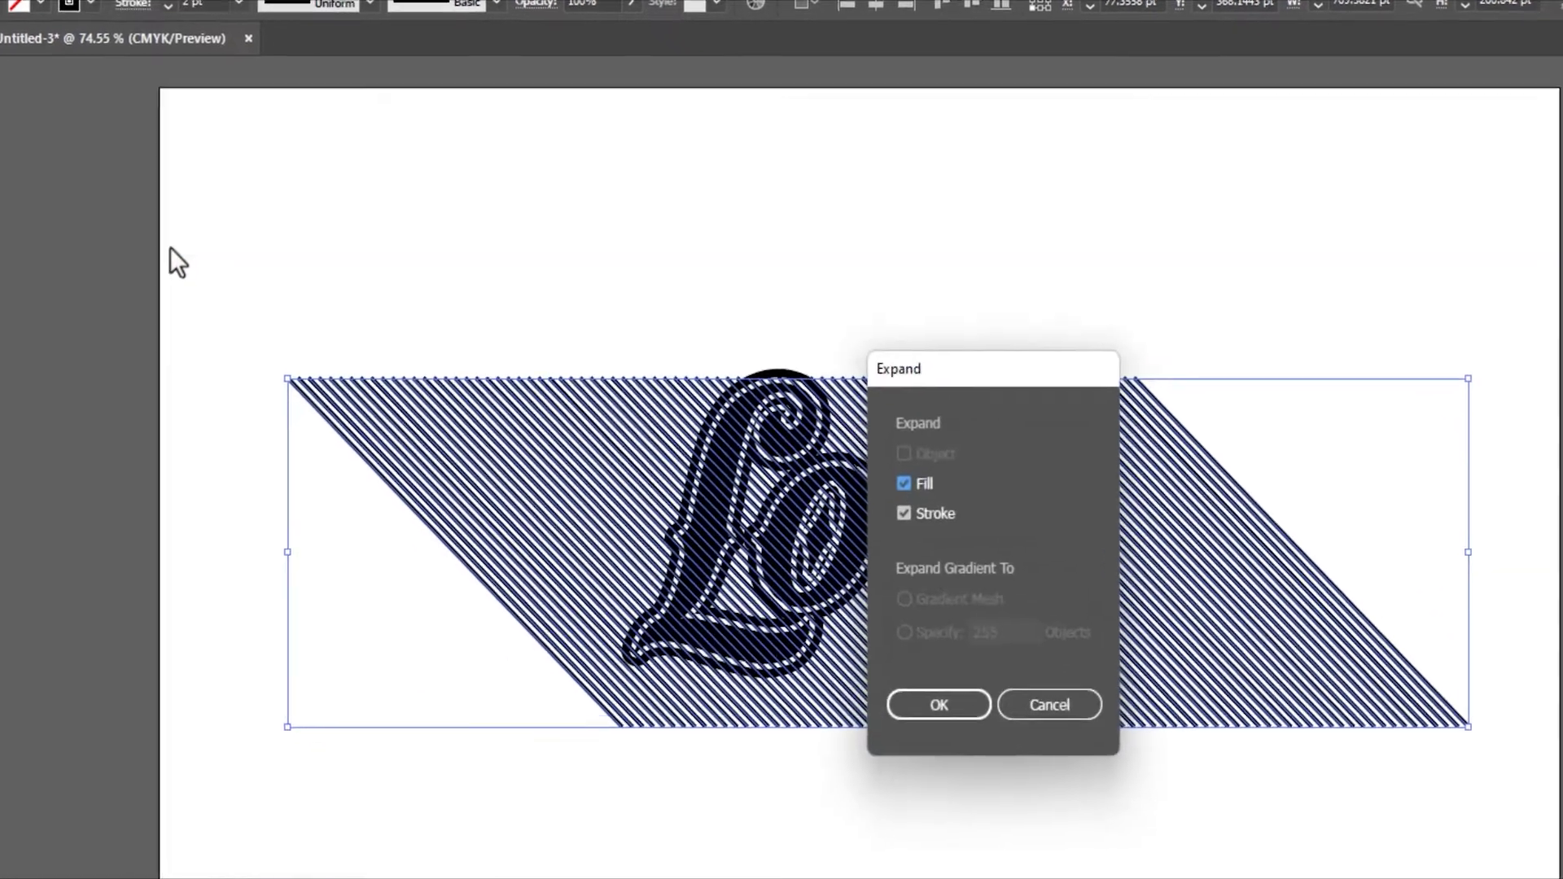
{"action": "left_click", "coordinate": [728, 587]}
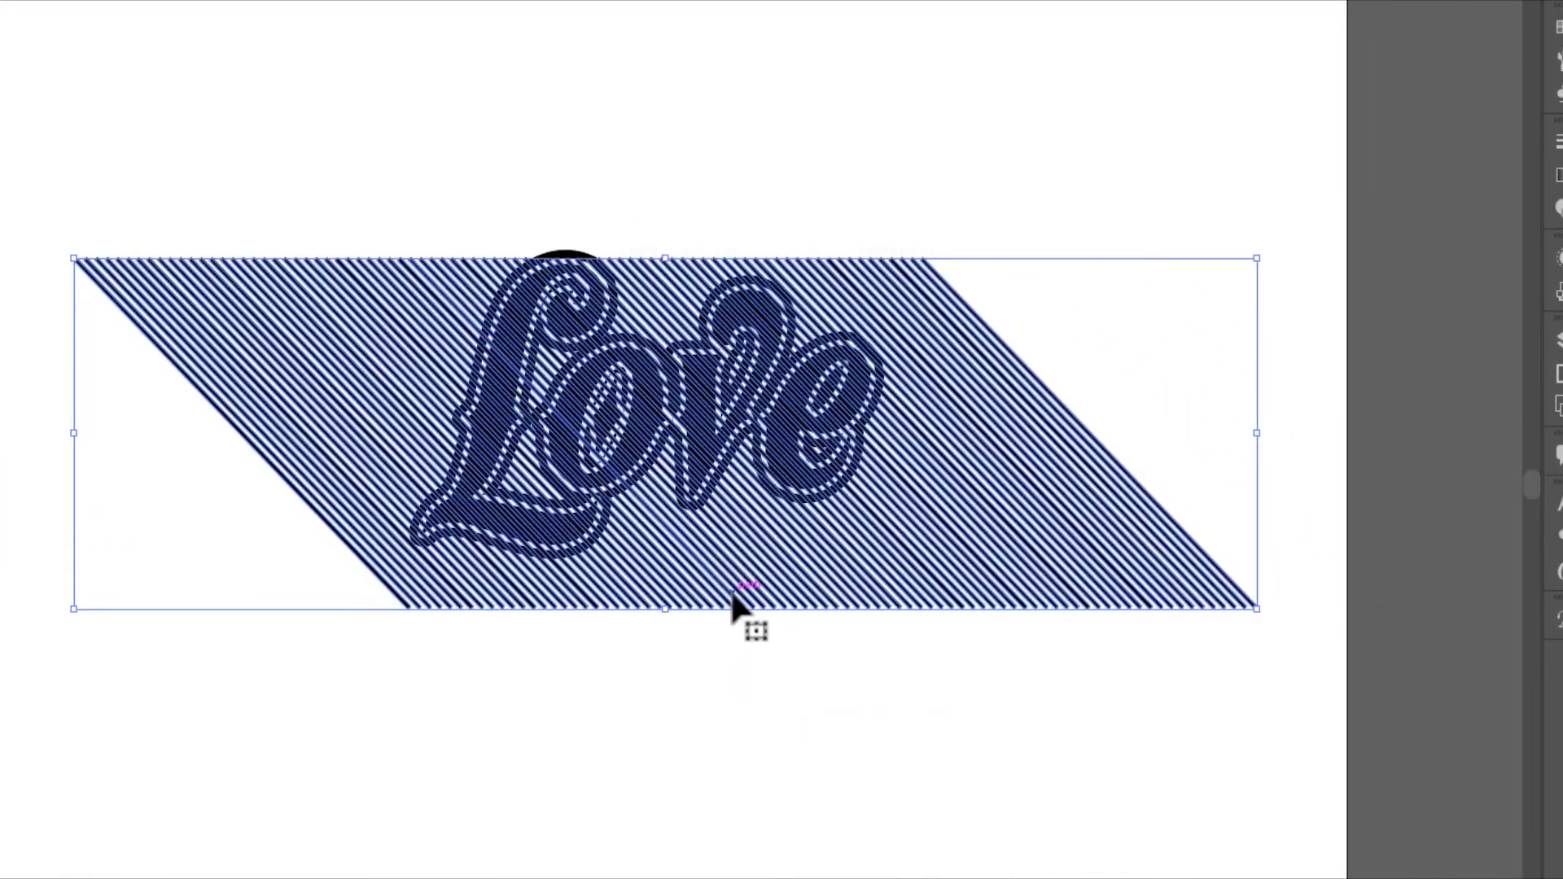
Ungroup the expanded stripes and combine them into one compound path.
{"action": "left_click", "coordinate": [199, 16]}
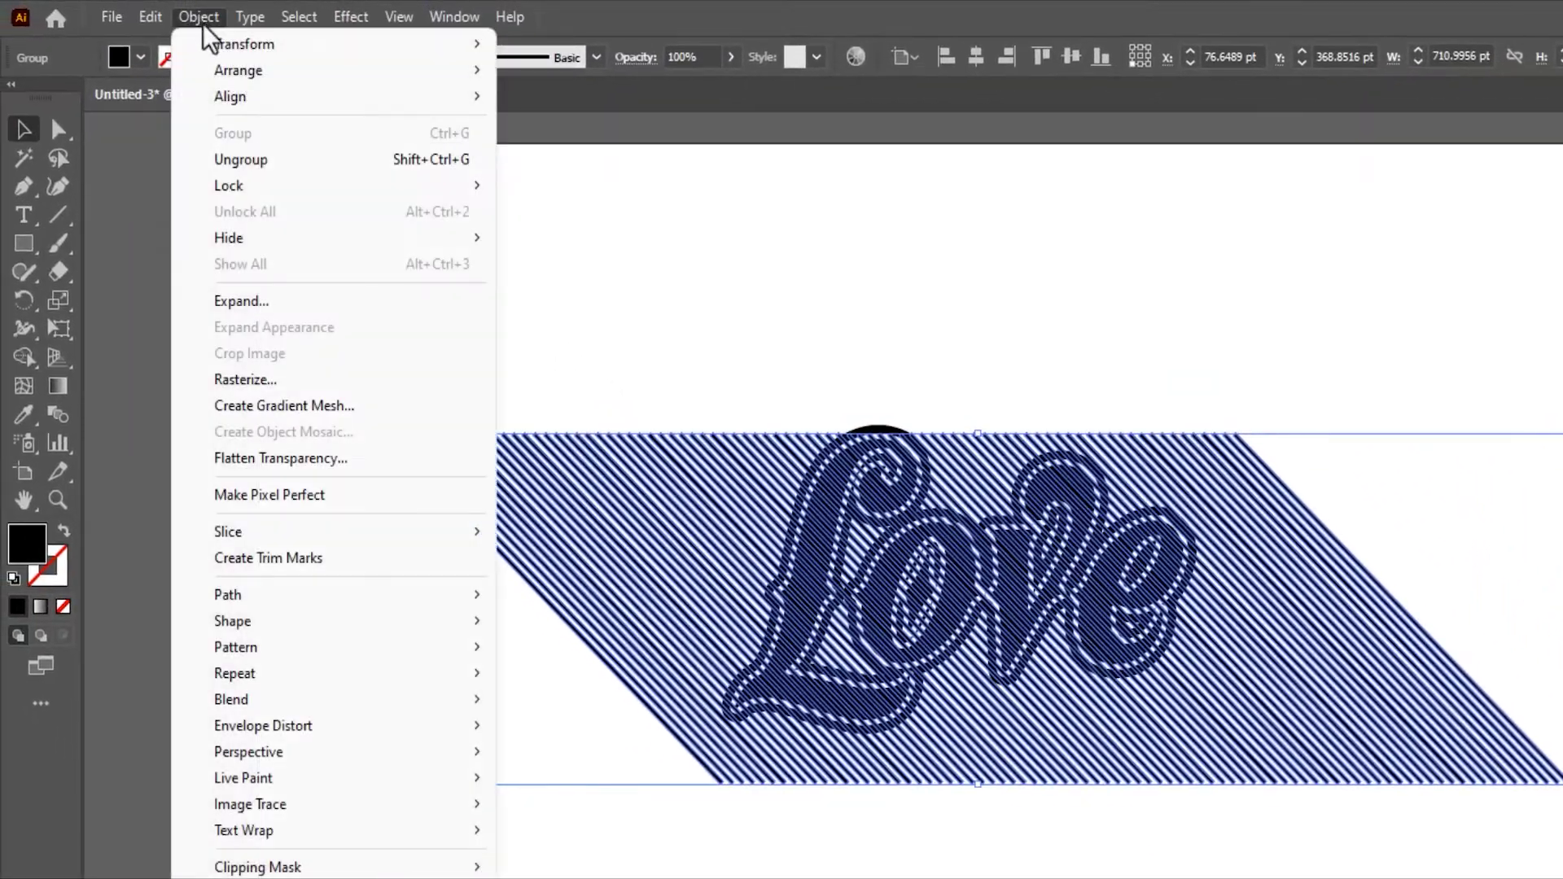
{"action": "left_click", "coordinate": [199, 17]}
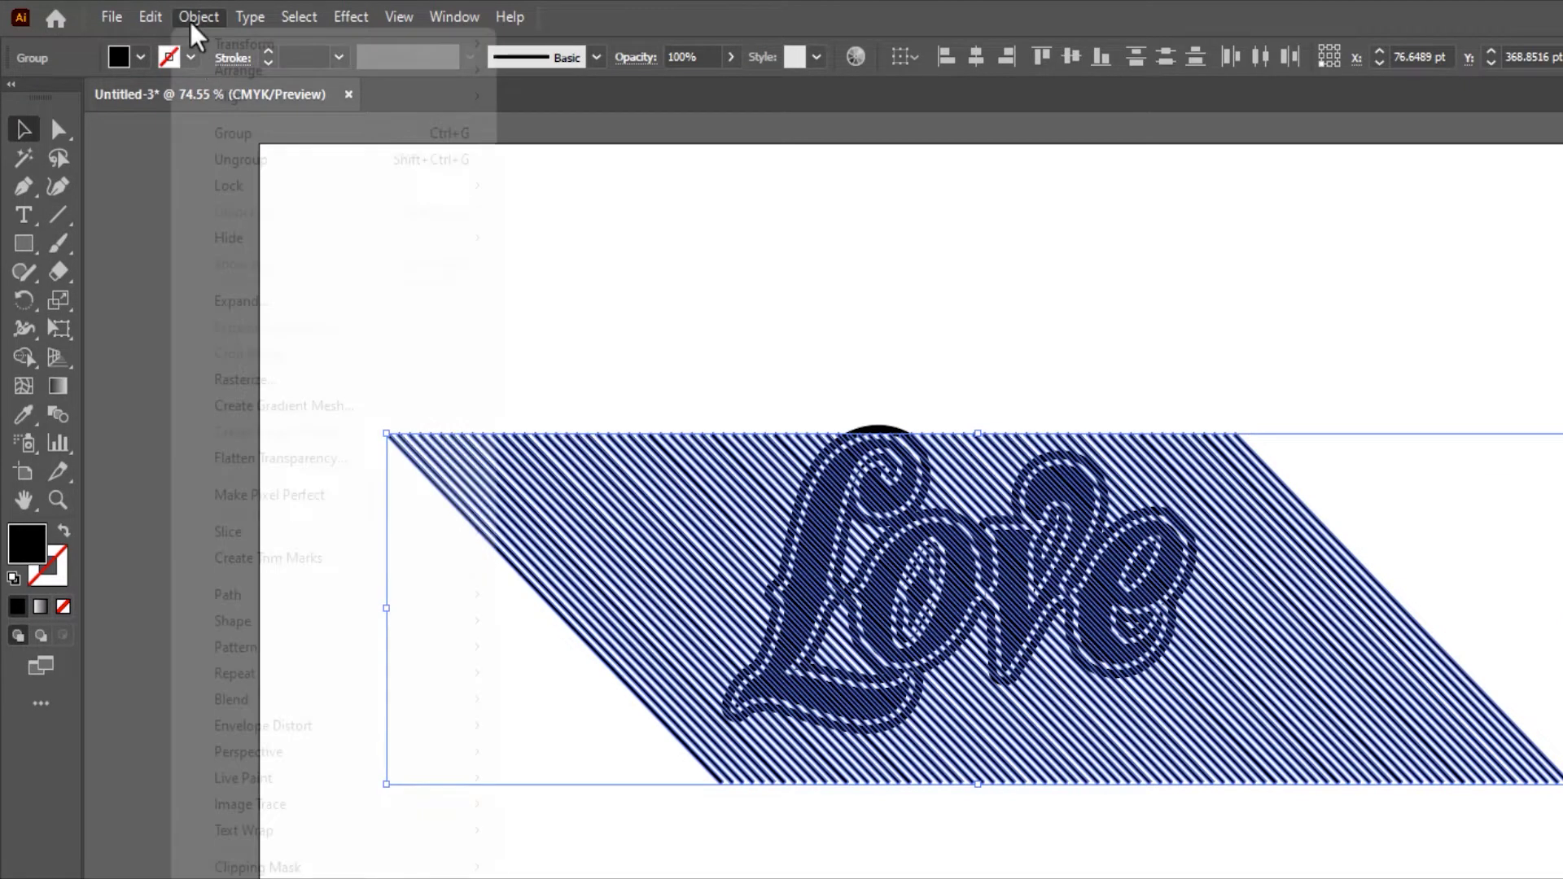
{"action": "left_click", "coordinate": [244, 163]}
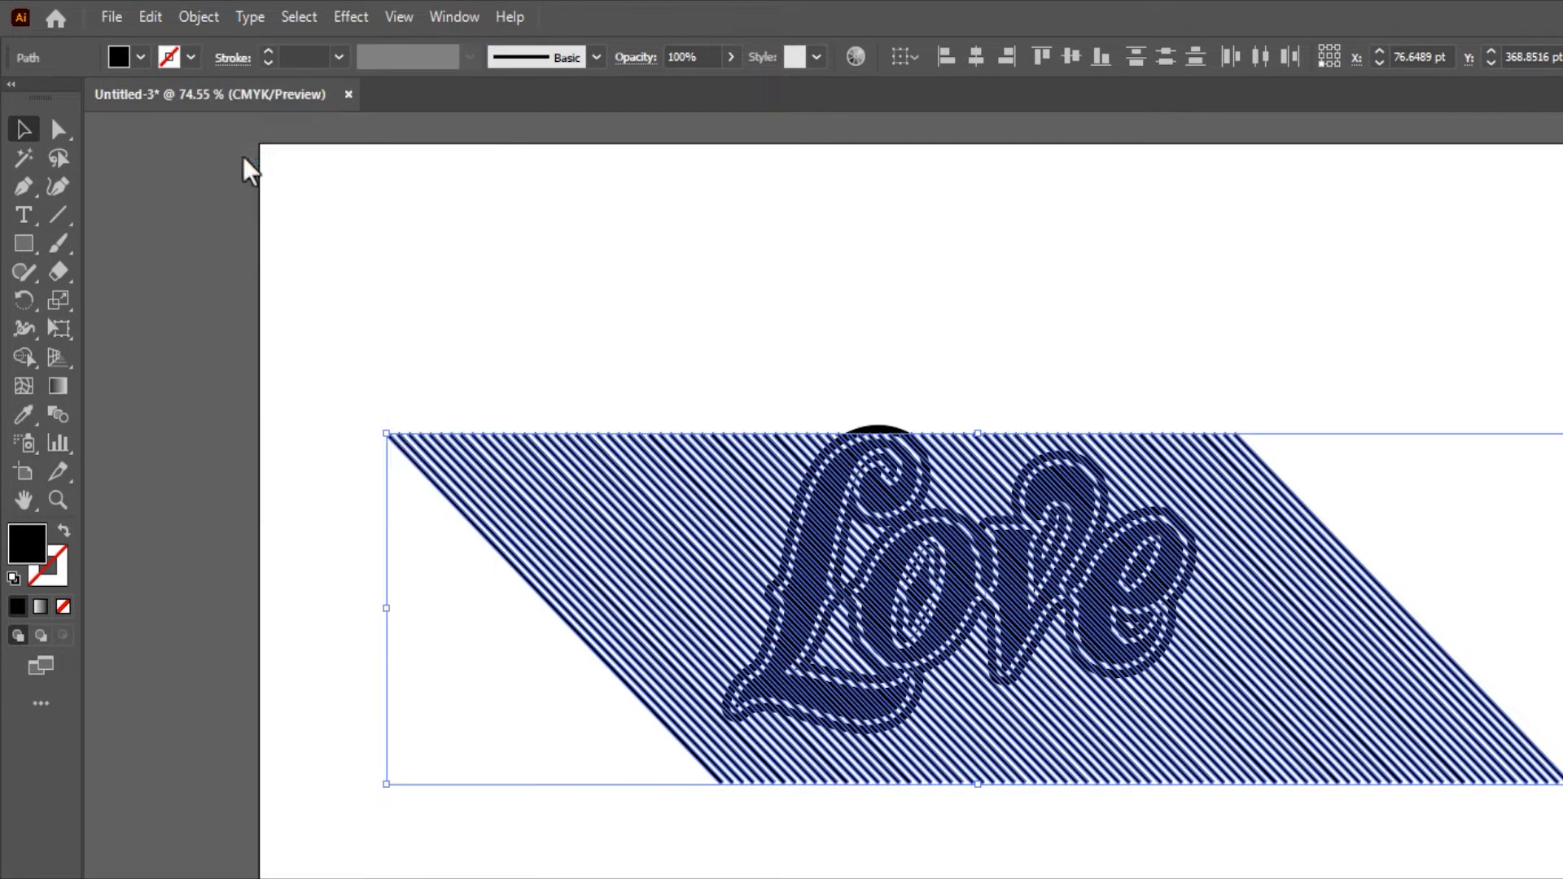
{"action": "left_click", "coordinate": [200, 16]}
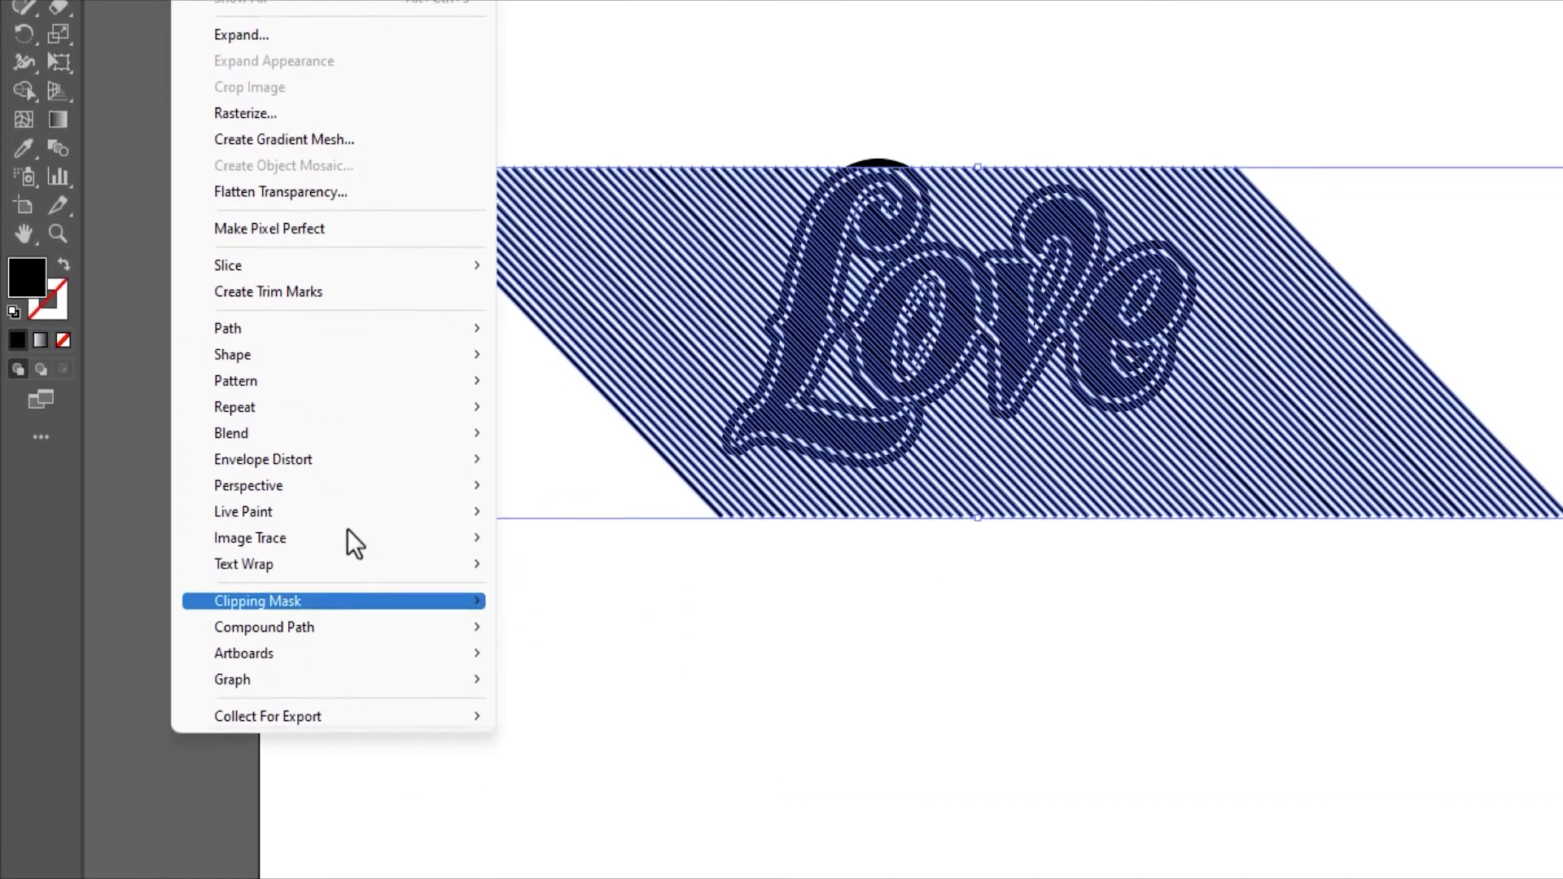
{"action": "mouse_move", "coordinate": [264, 627]}
{"action": "left_click", "coordinate": [562, 618]}
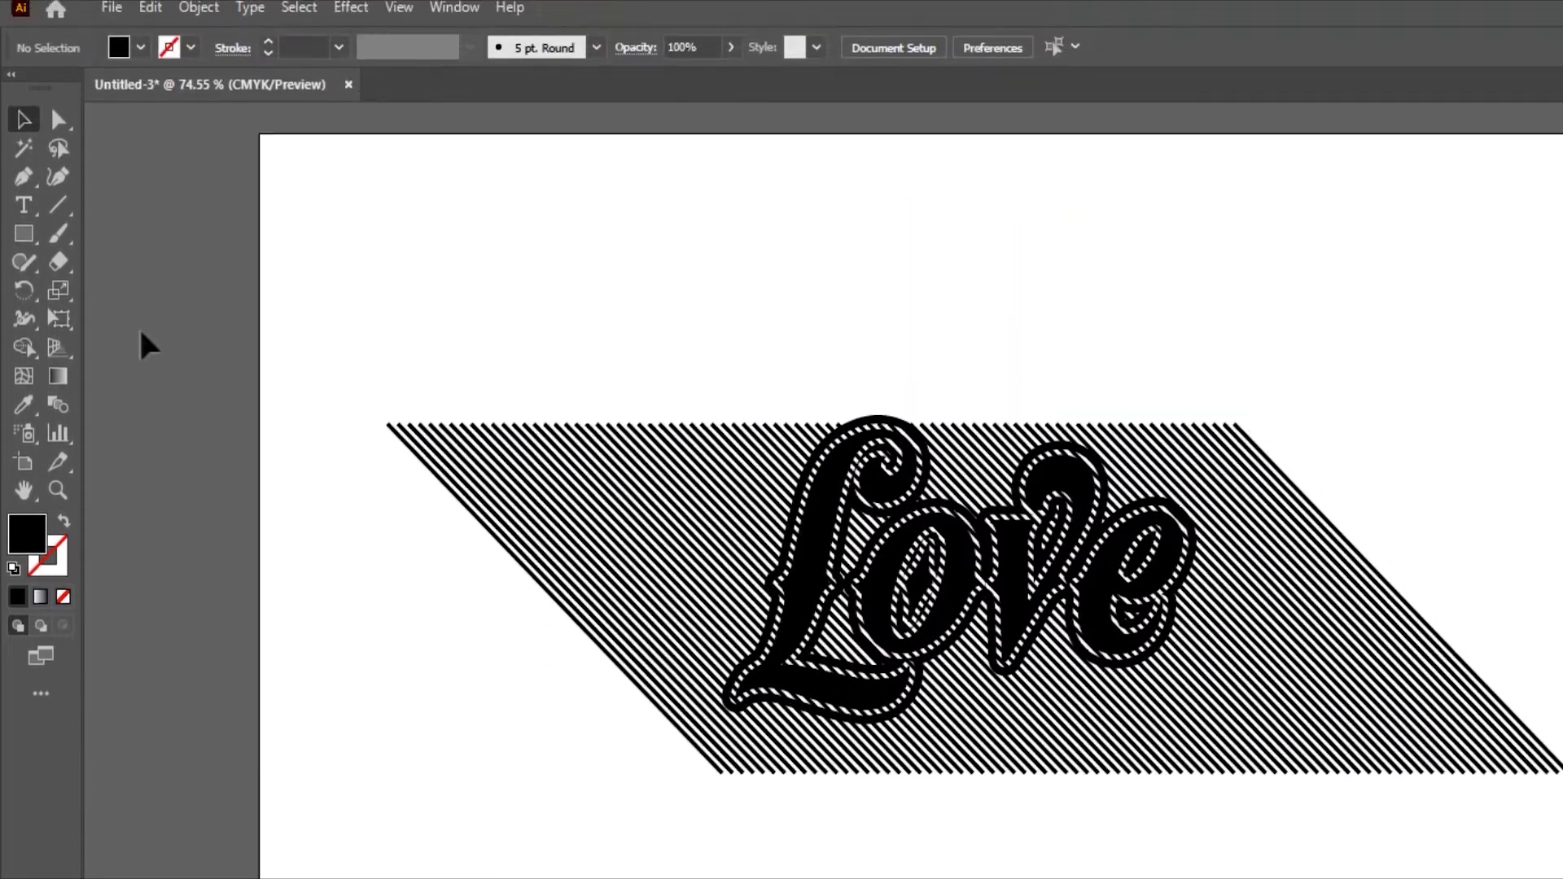
{"action": "left_click", "coordinate": [24, 177]}
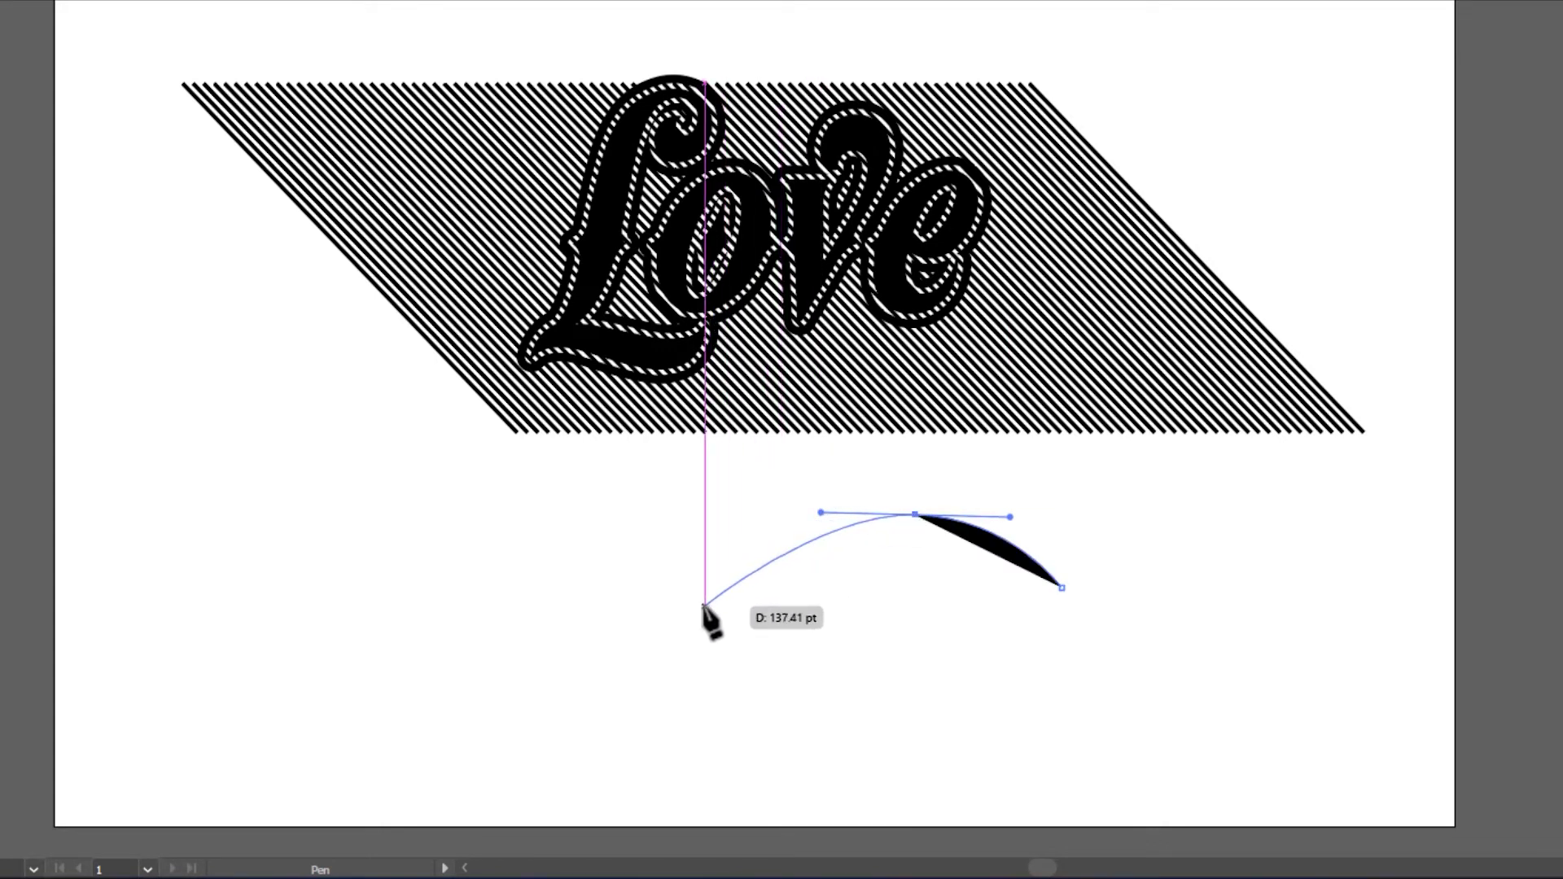
Pen-draw a closed wave-topped shape below Love and move it over the lower half.
{"action": "left_click_drag", "start_coordinate": [631, 607], "coordinate": [603, 611]}
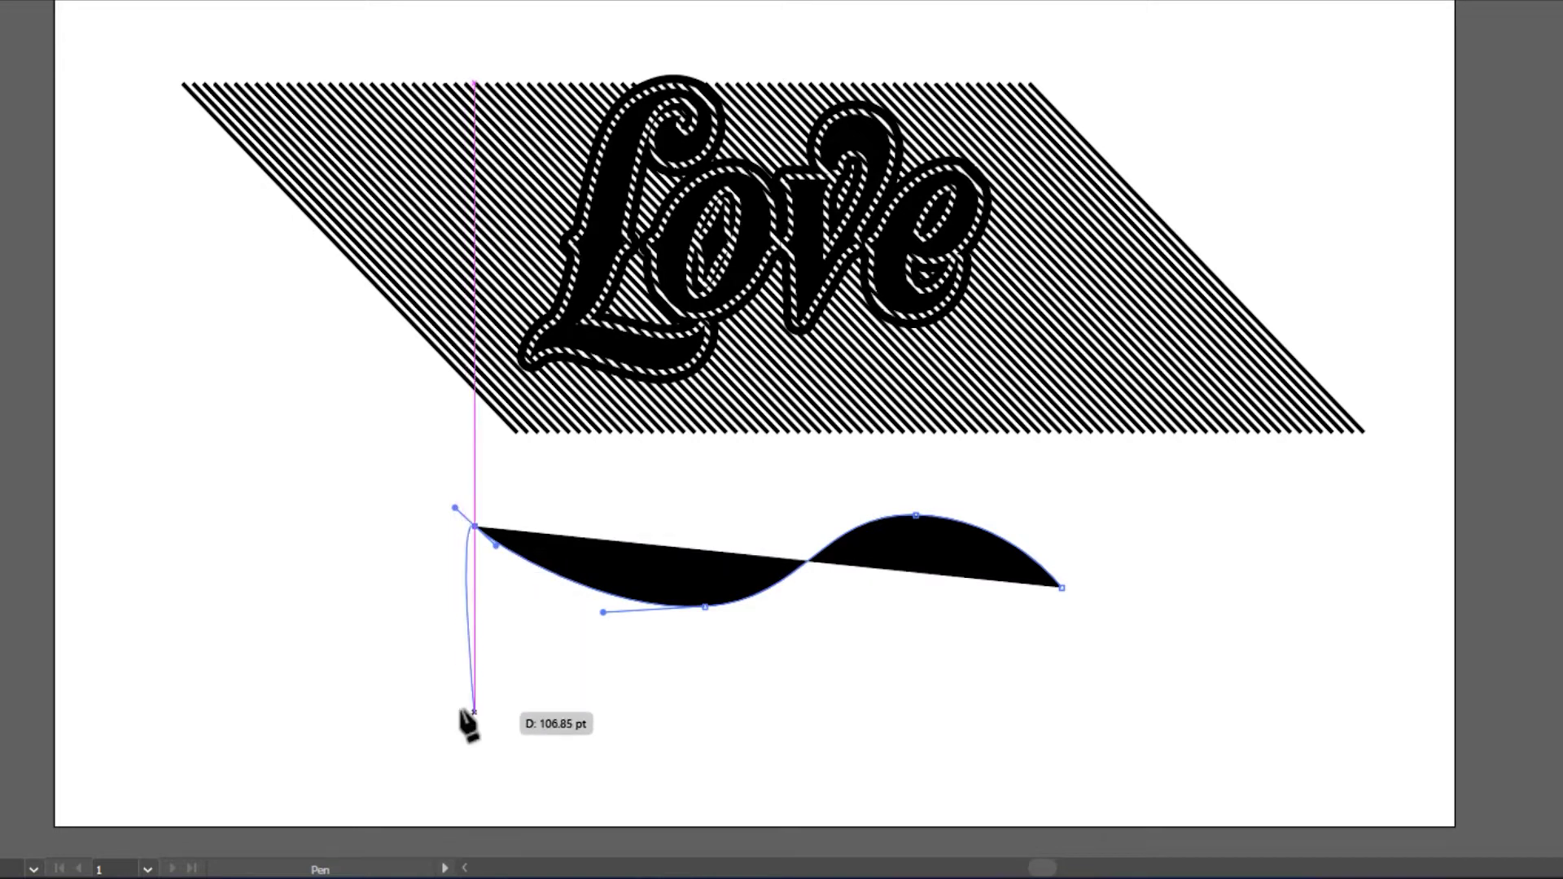
{"action": "left_click", "coordinate": [464, 754]}
{"action": "left_click", "coordinate": [1082, 765]}
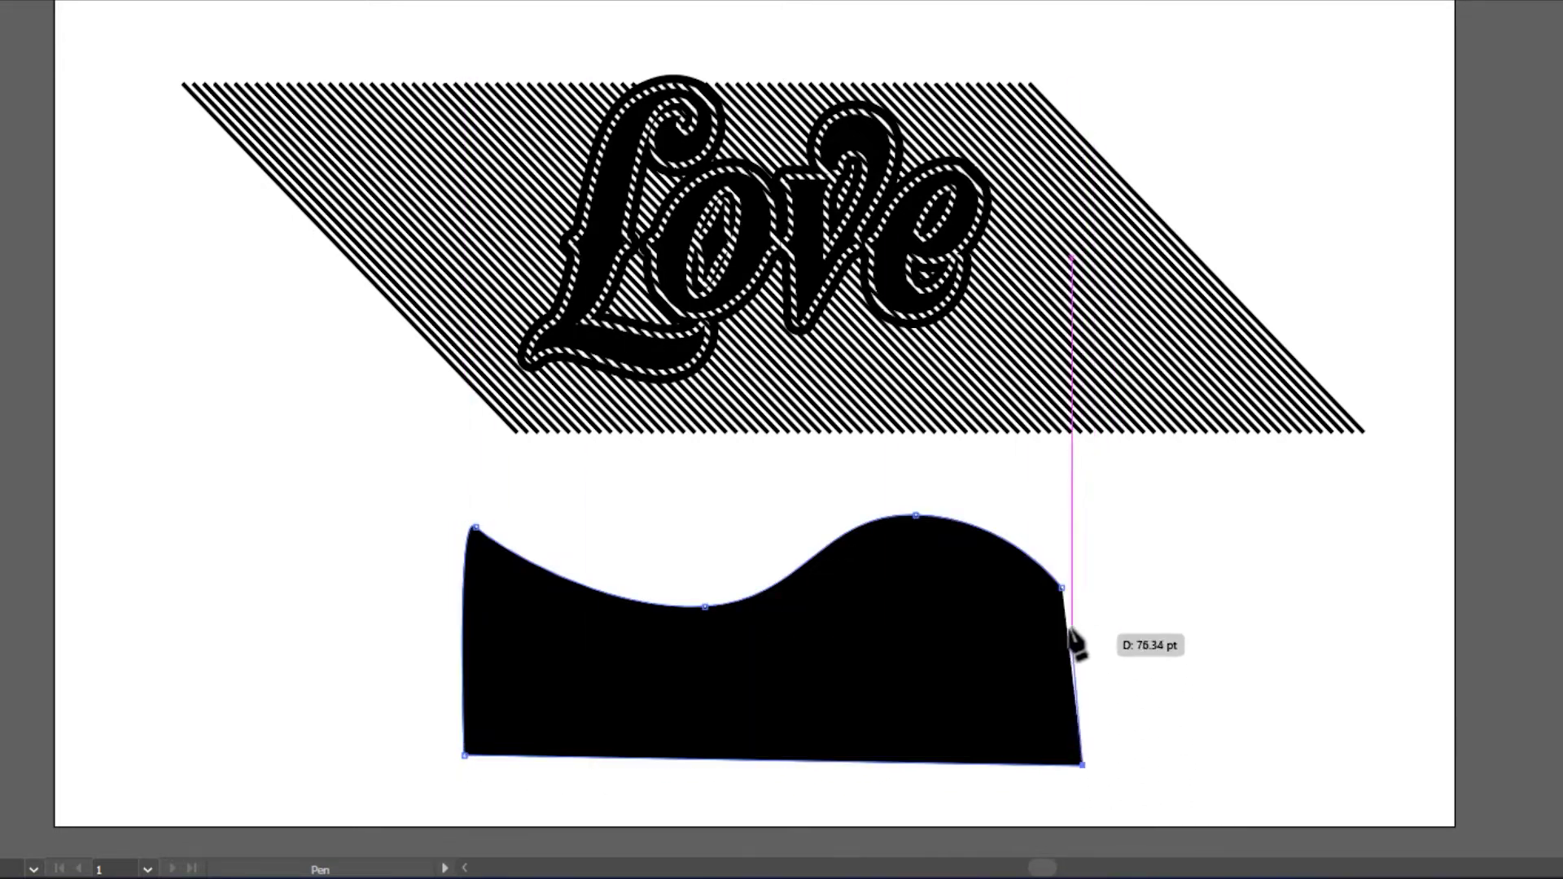
{"action": "left_click", "coordinate": [1061, 587]}
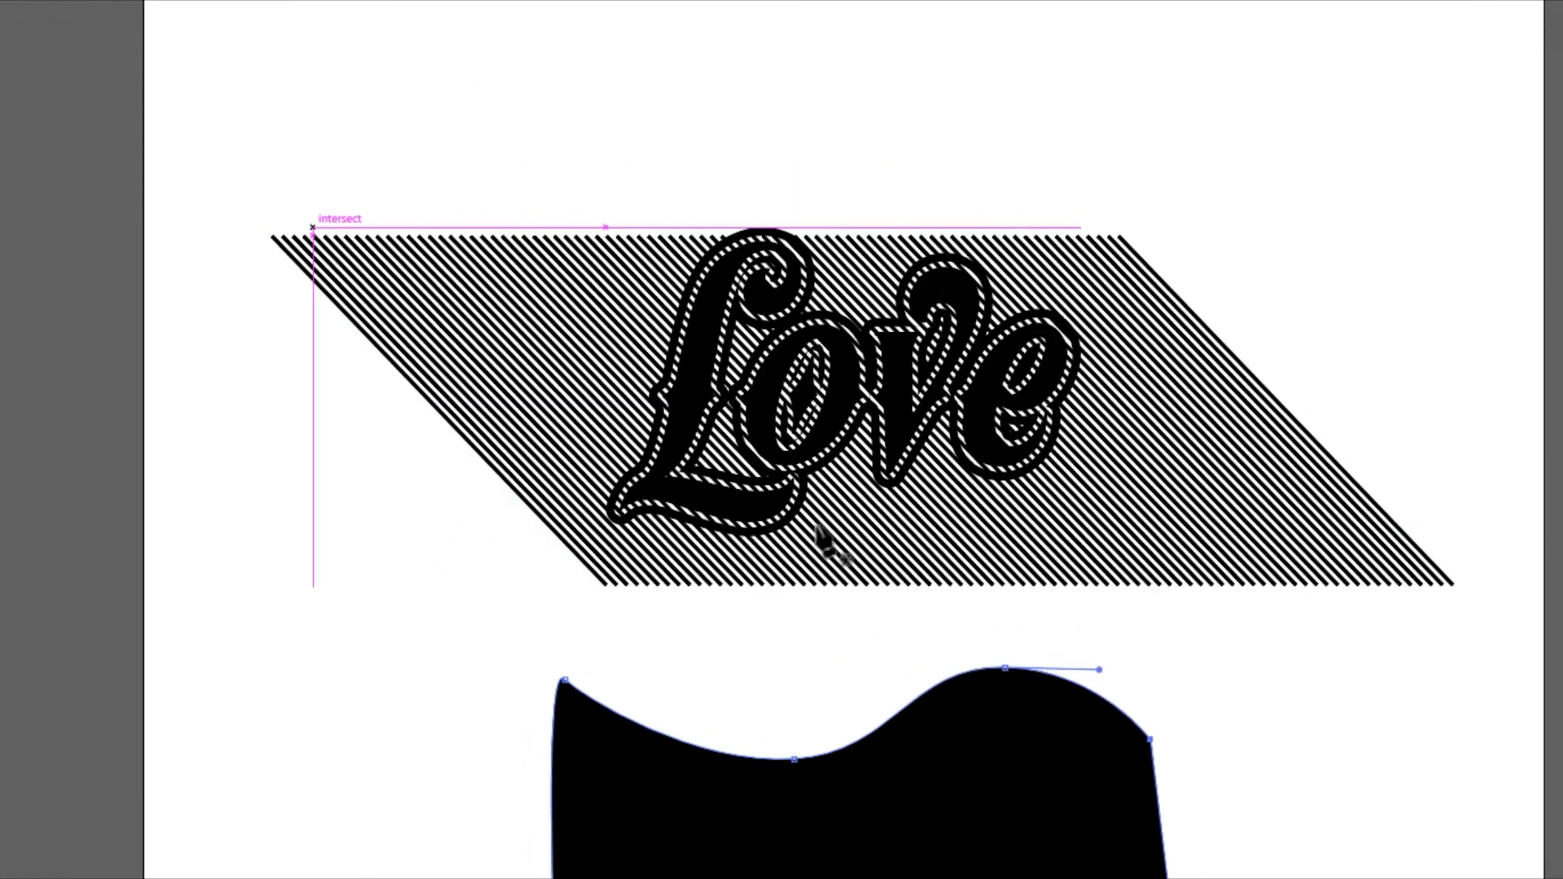
{"action": "left_click", "coordinate": [21, 134]}
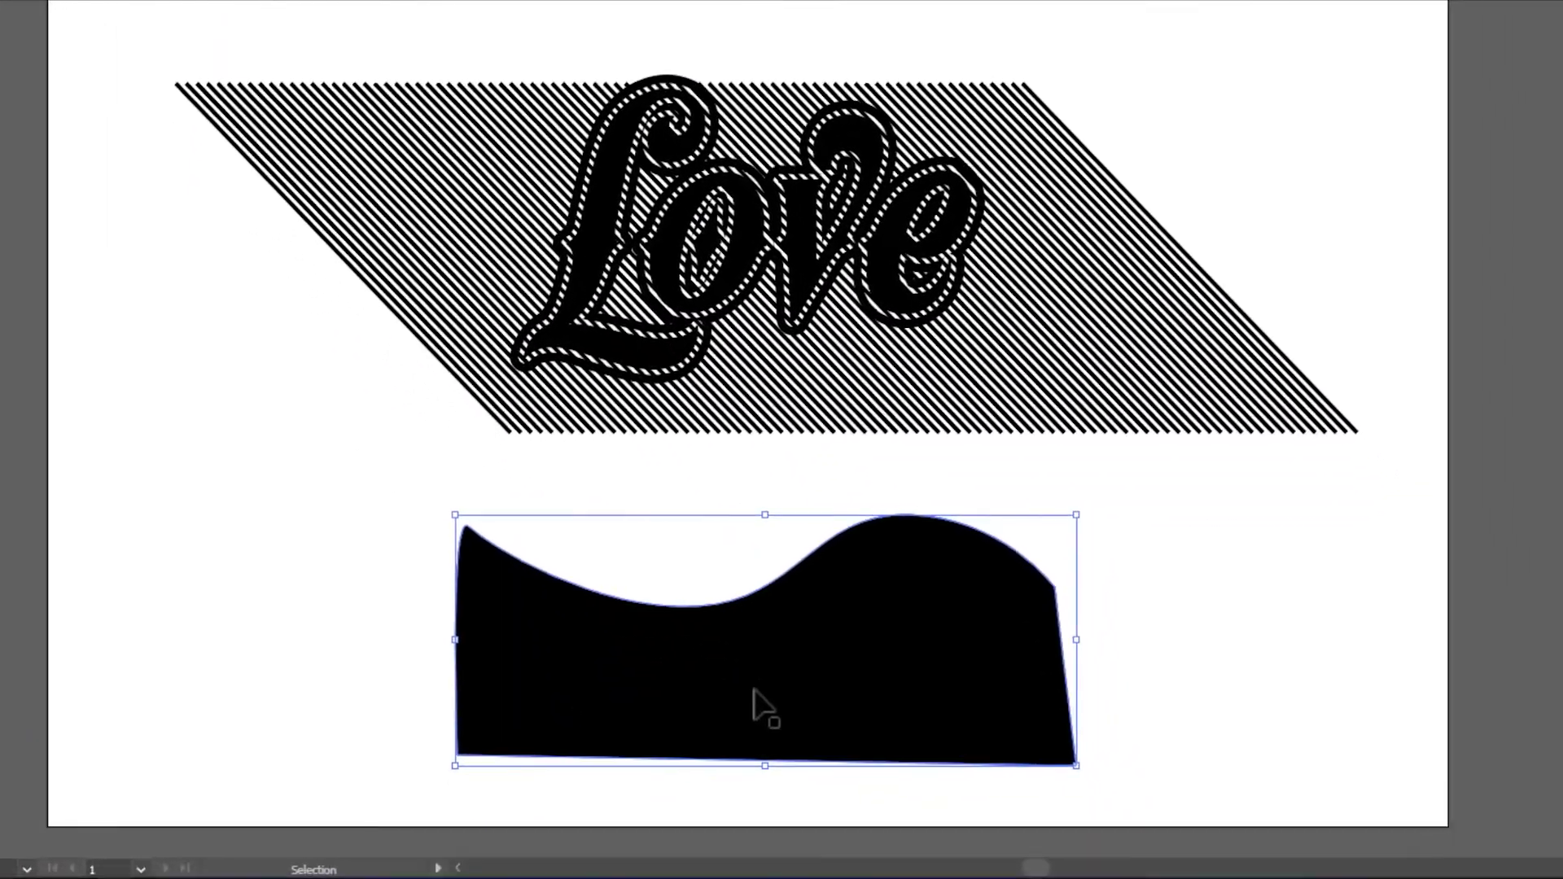
{"action": "left_click_drag", "start_coordinate": [754, 691], "coordinate": [786, 376]}
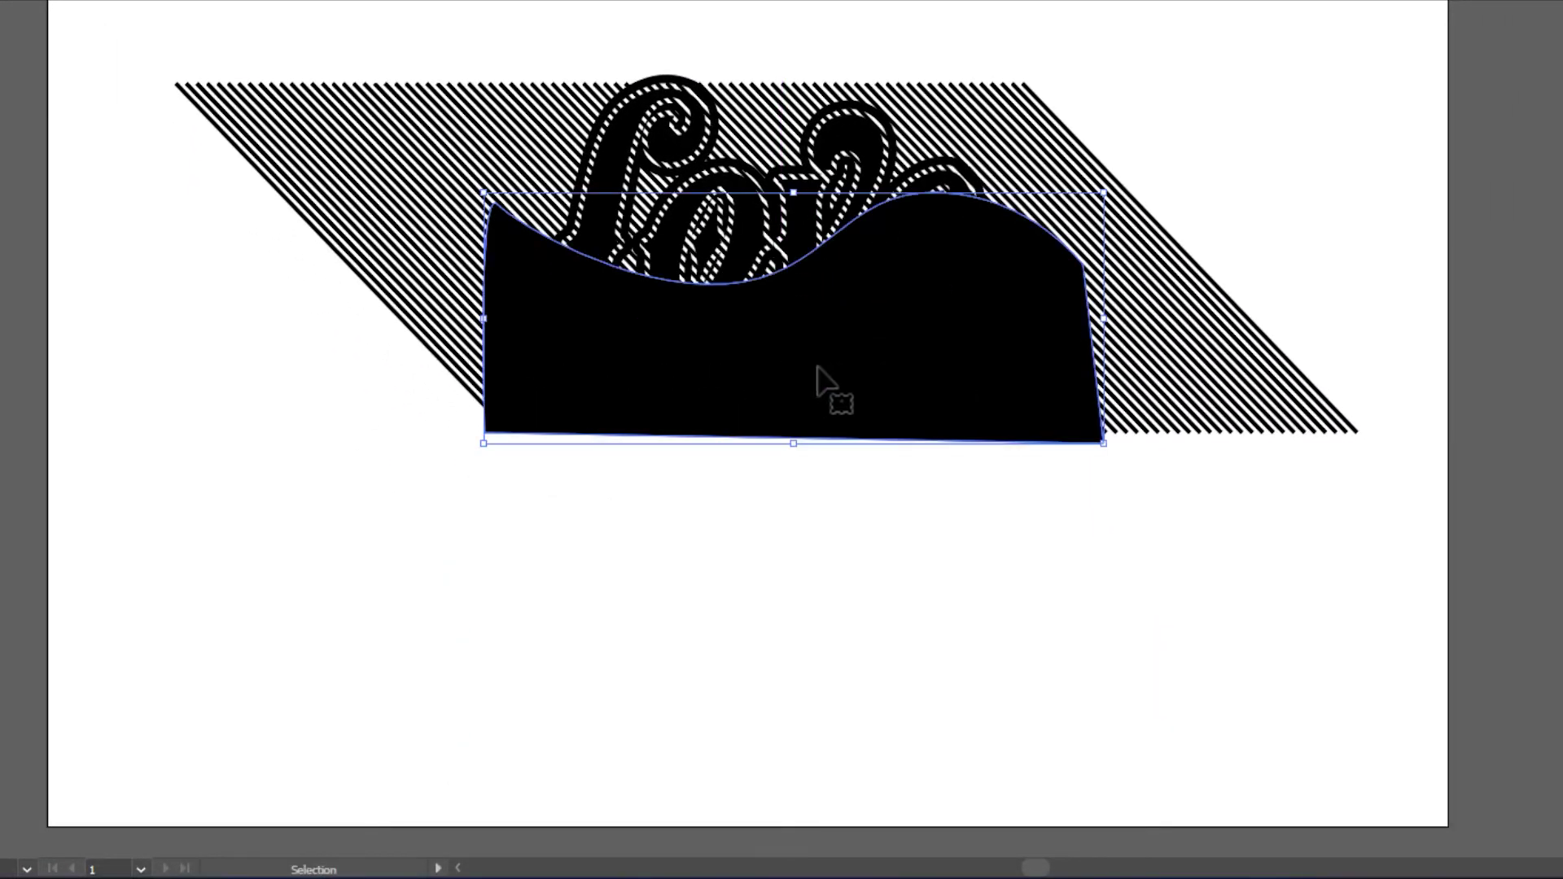
Intersect the wave with the stripes via Pathfinder, then select the clipped stripes.
{"action": "left_click", "coordinate": [1127, 381], "text": "shift"}
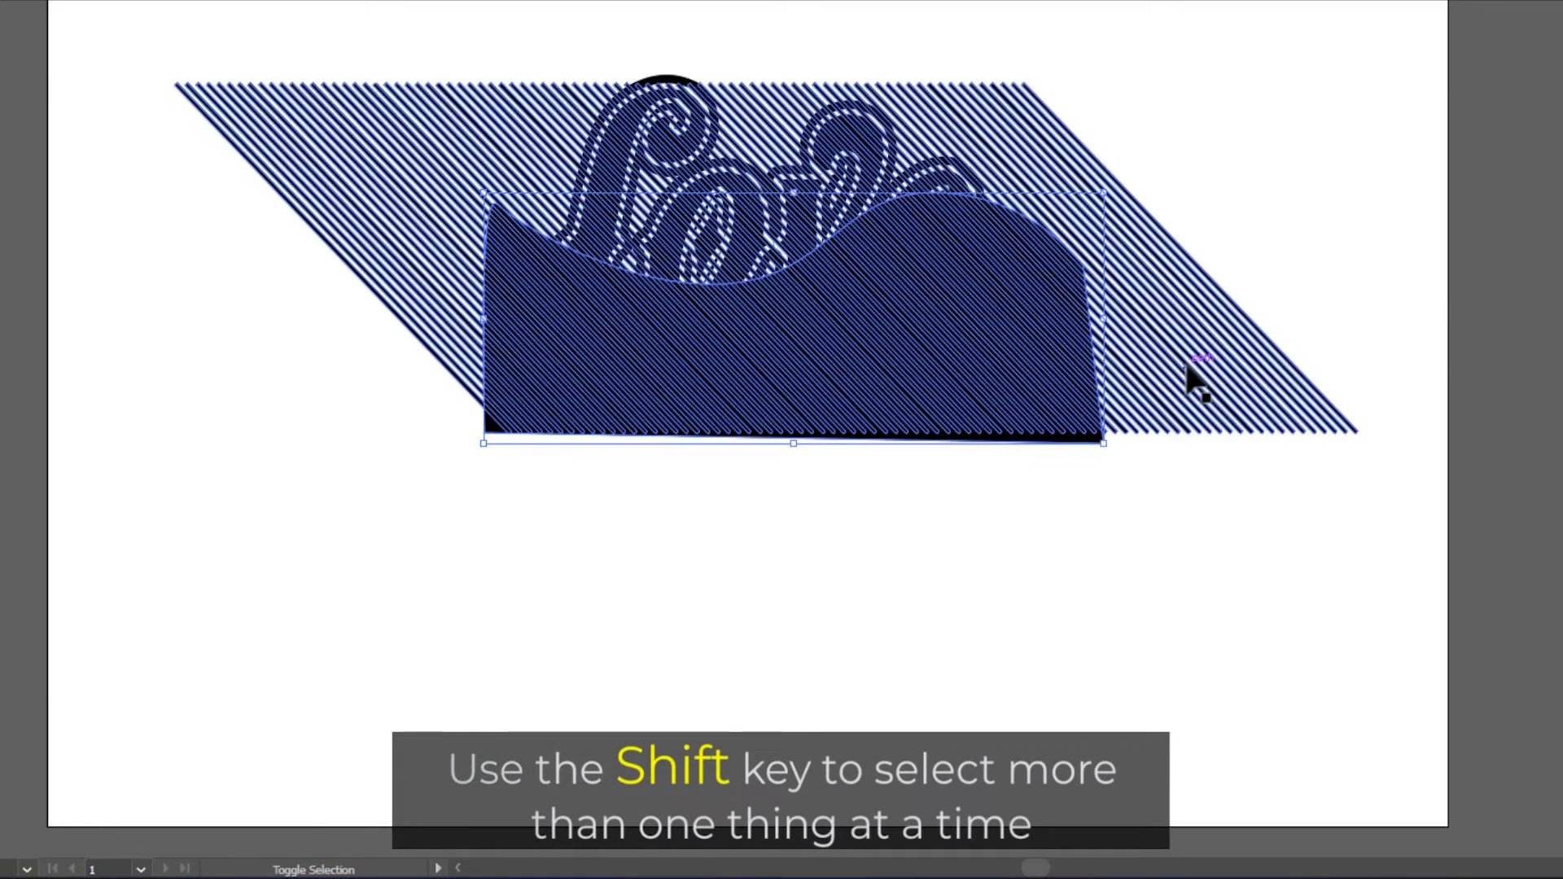
{"action": "left_click", "coordinate": [1186, 379], "text": "shift"}
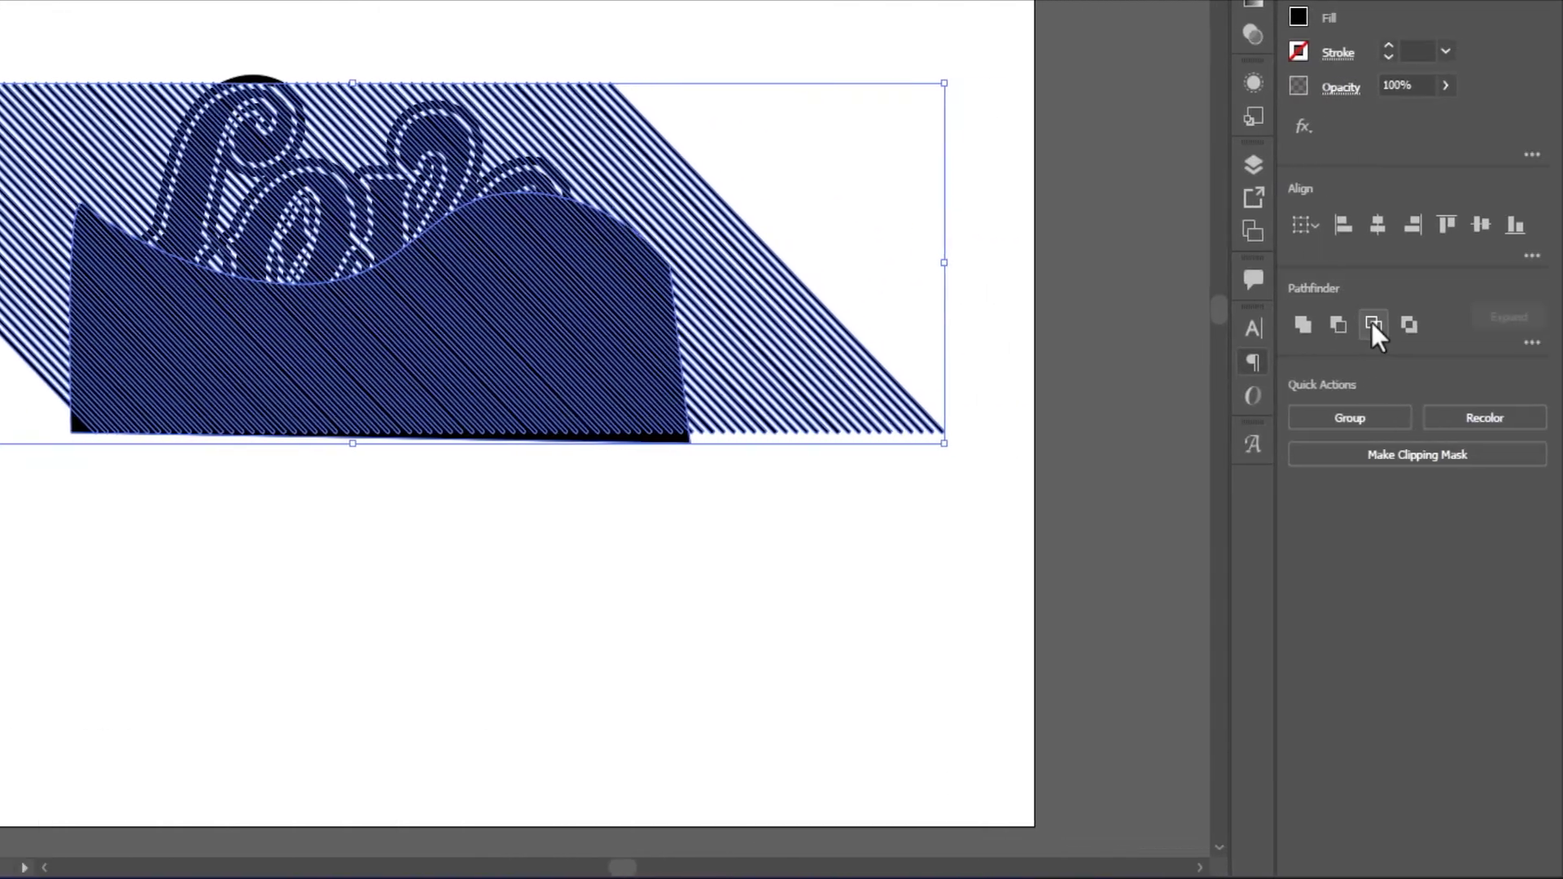
{"action": "left_click", "coordinate": [1372, 324]}
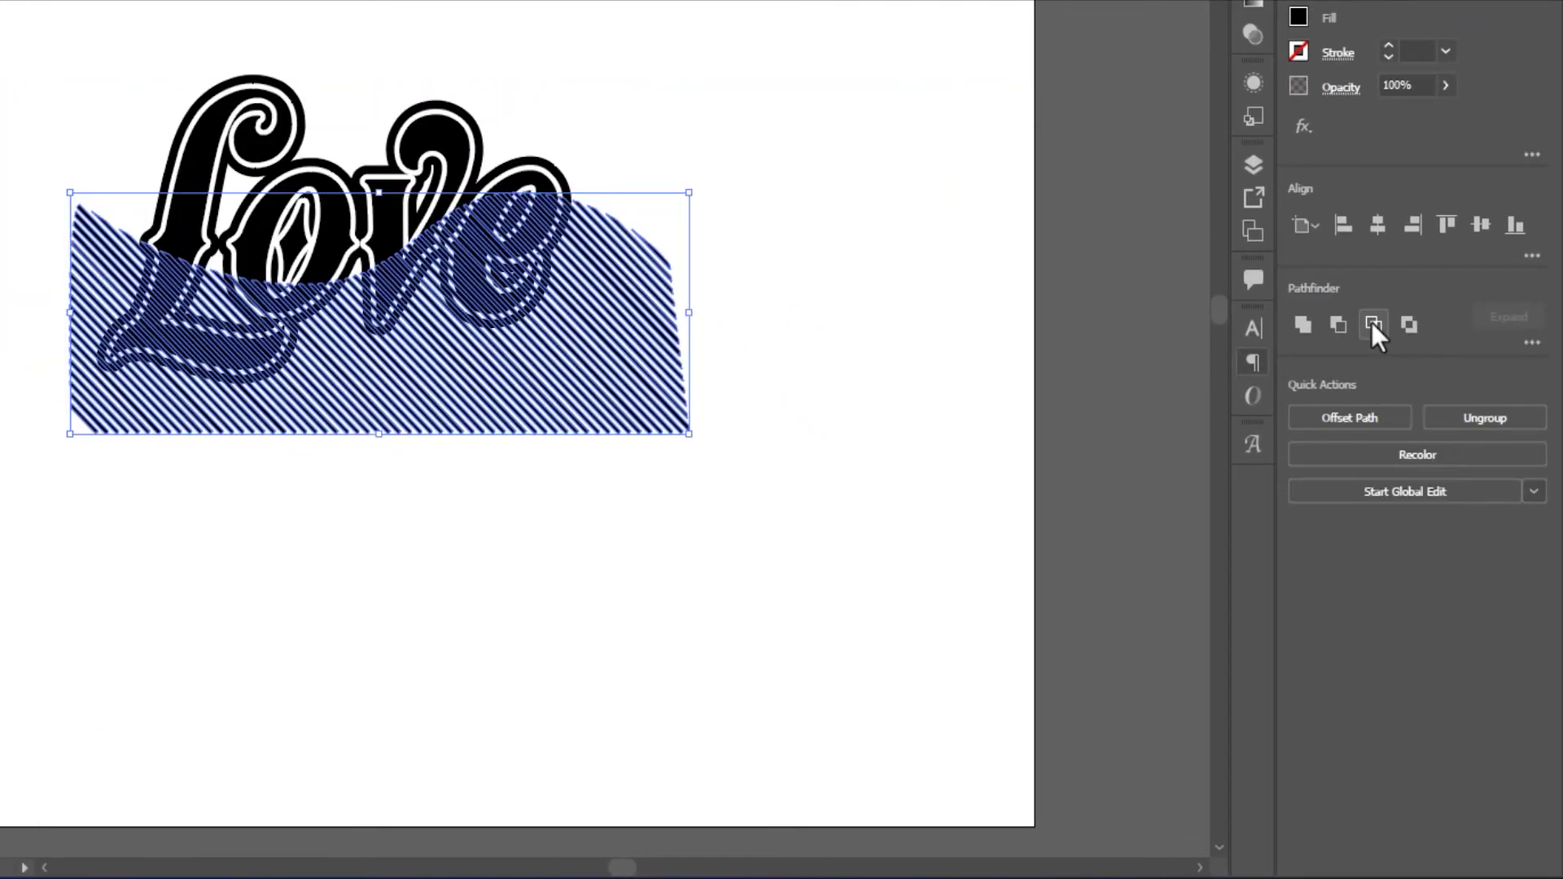
{"action": "left_click", "coordinate": [438, 500]}
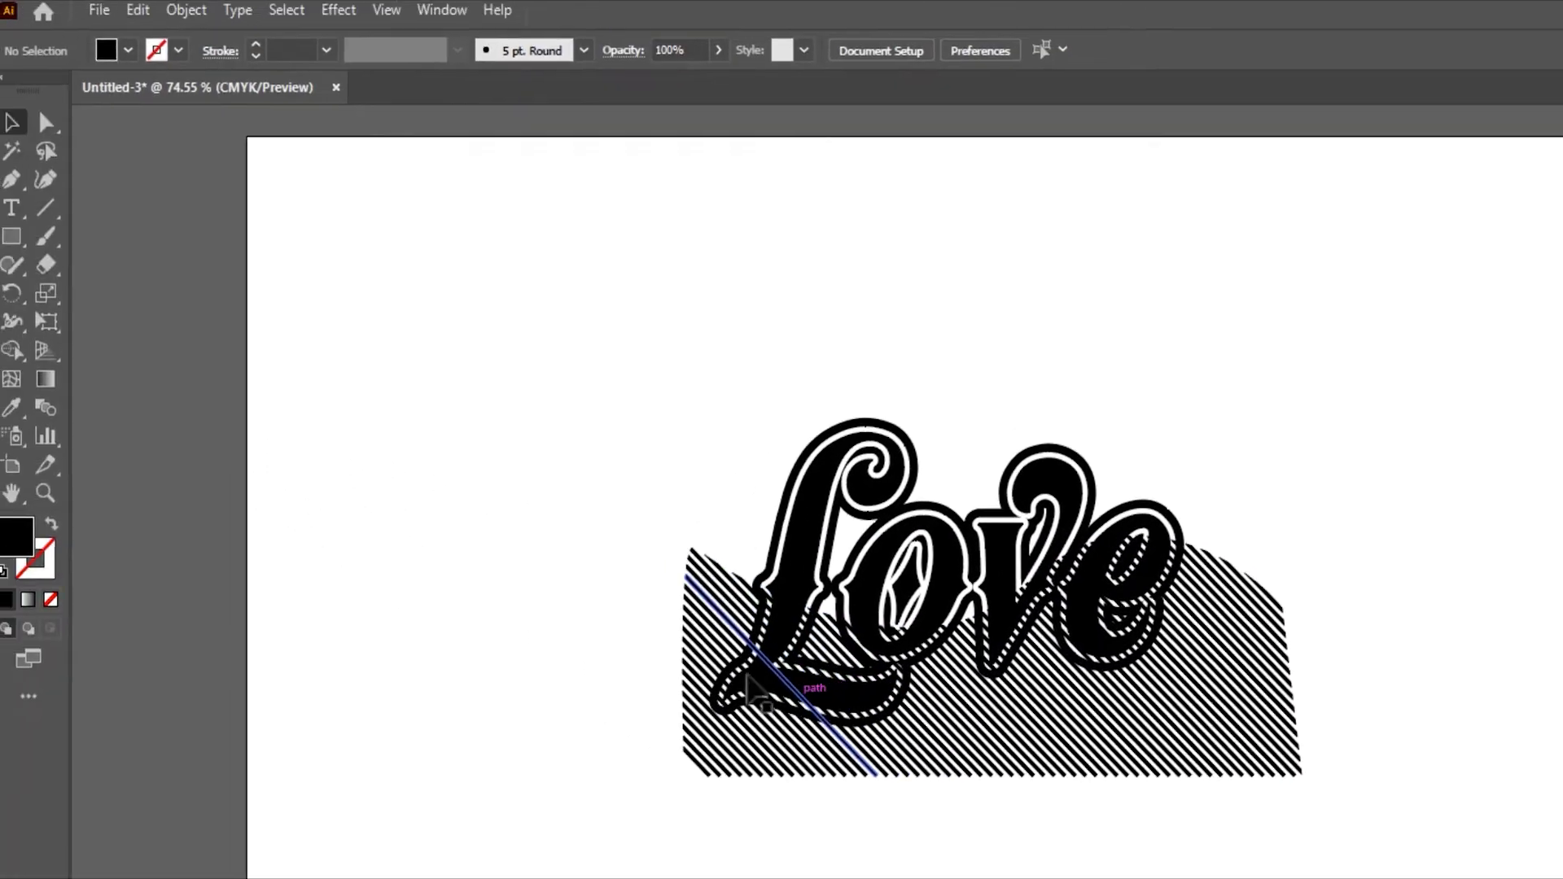
{"action": "left_click", "coordinate": [747, 676]}
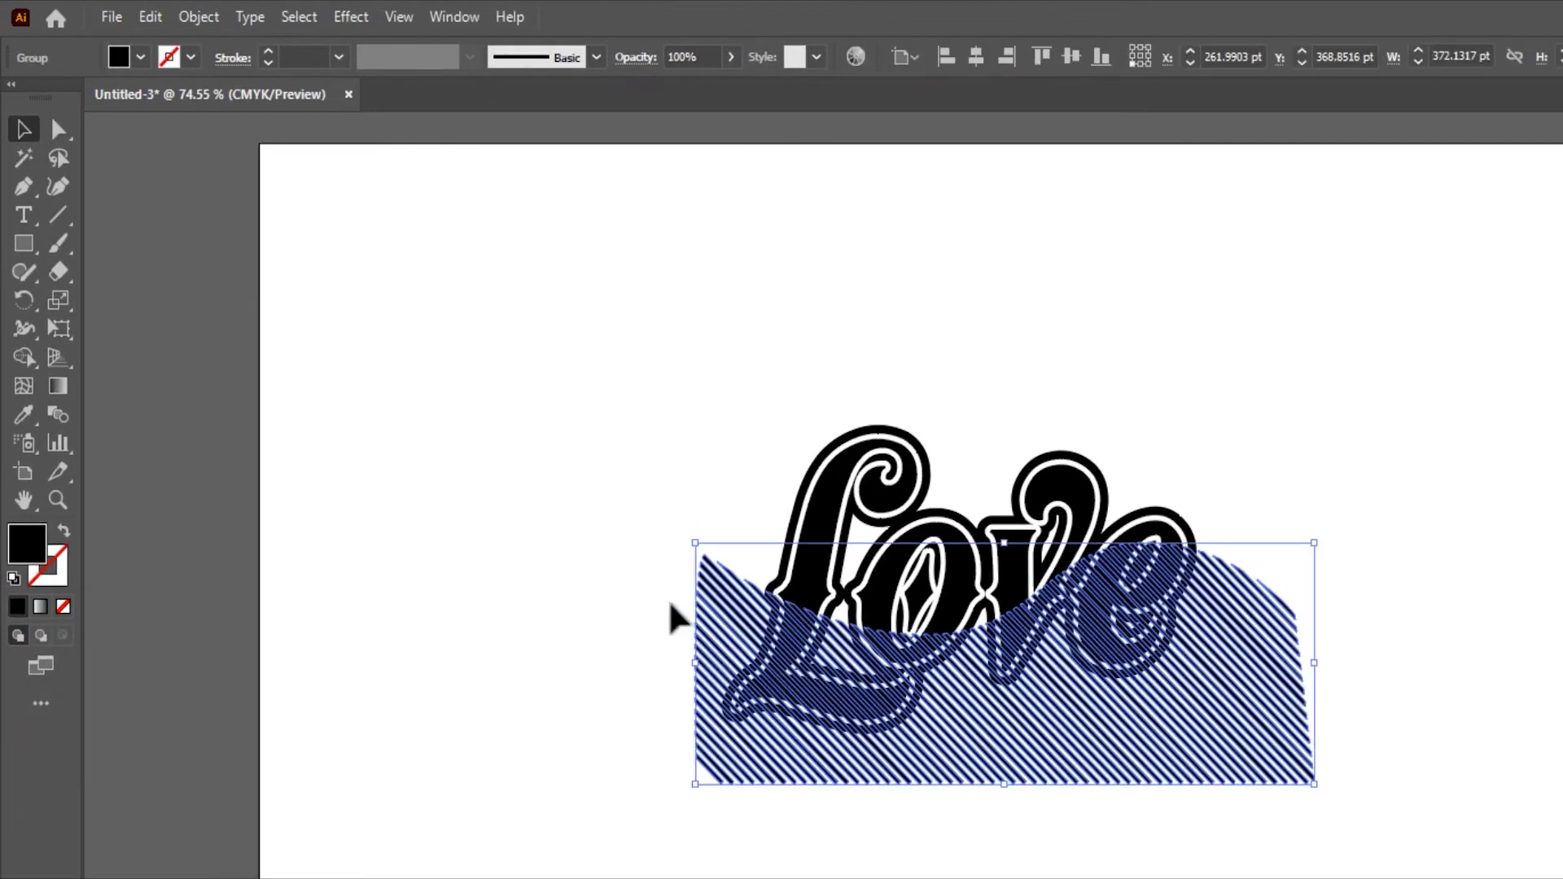
Ungroup the clipped stripes and merge them into one compound path.
{"action": "left_click", "coordinate": [199, 16]}
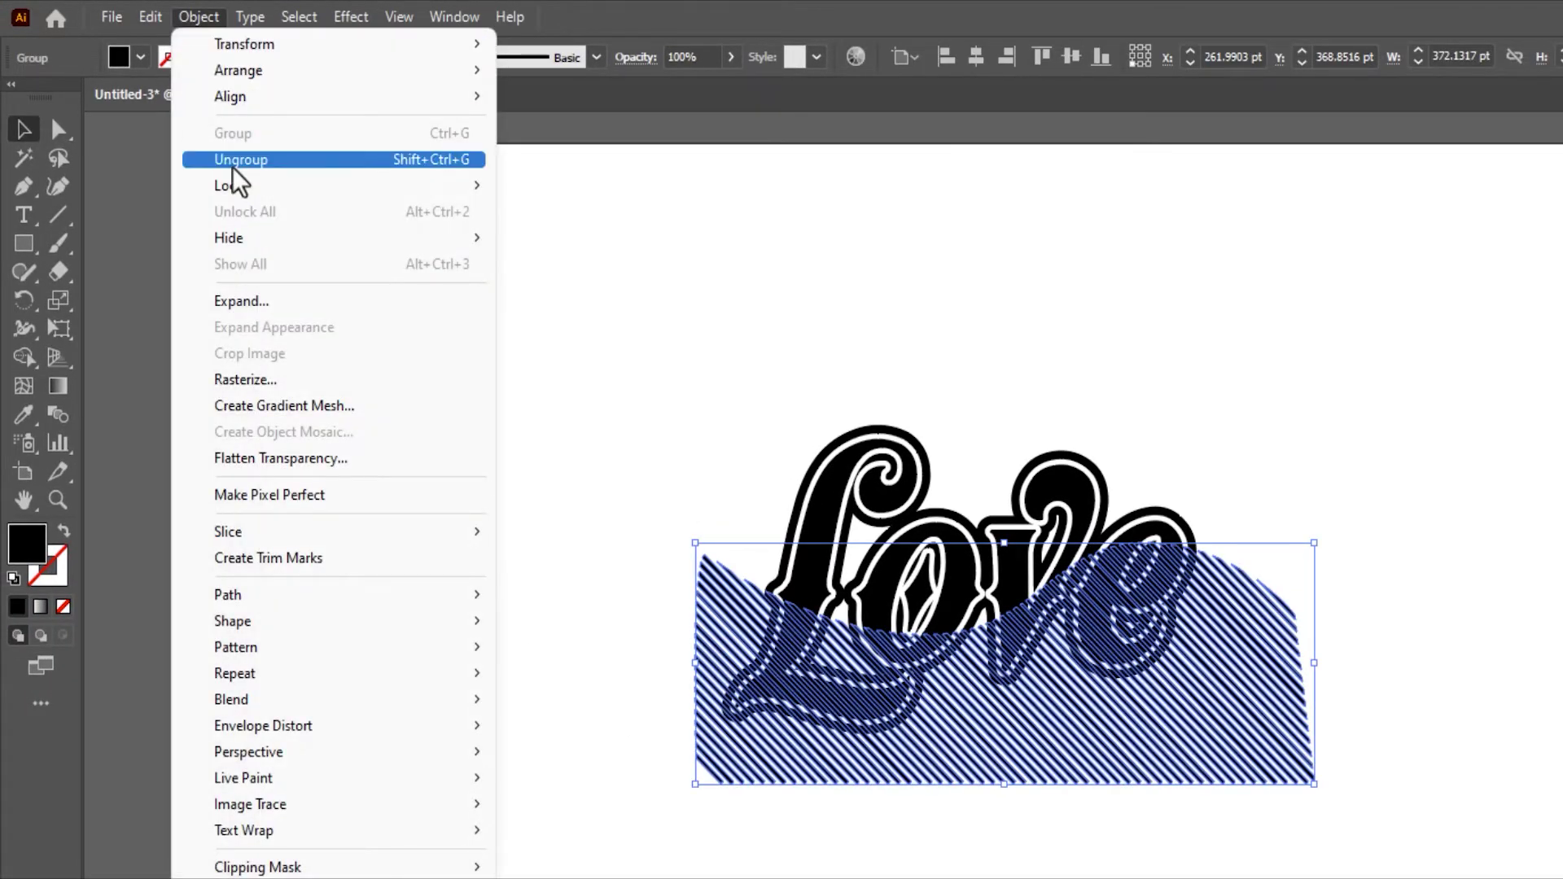
{"action": "left_click", "coordinate": [195, 157]}
{"action": "left_click", "coordinate": [198, 16]}
{"action": "mouse_move", "coordinate": [264, 705]}
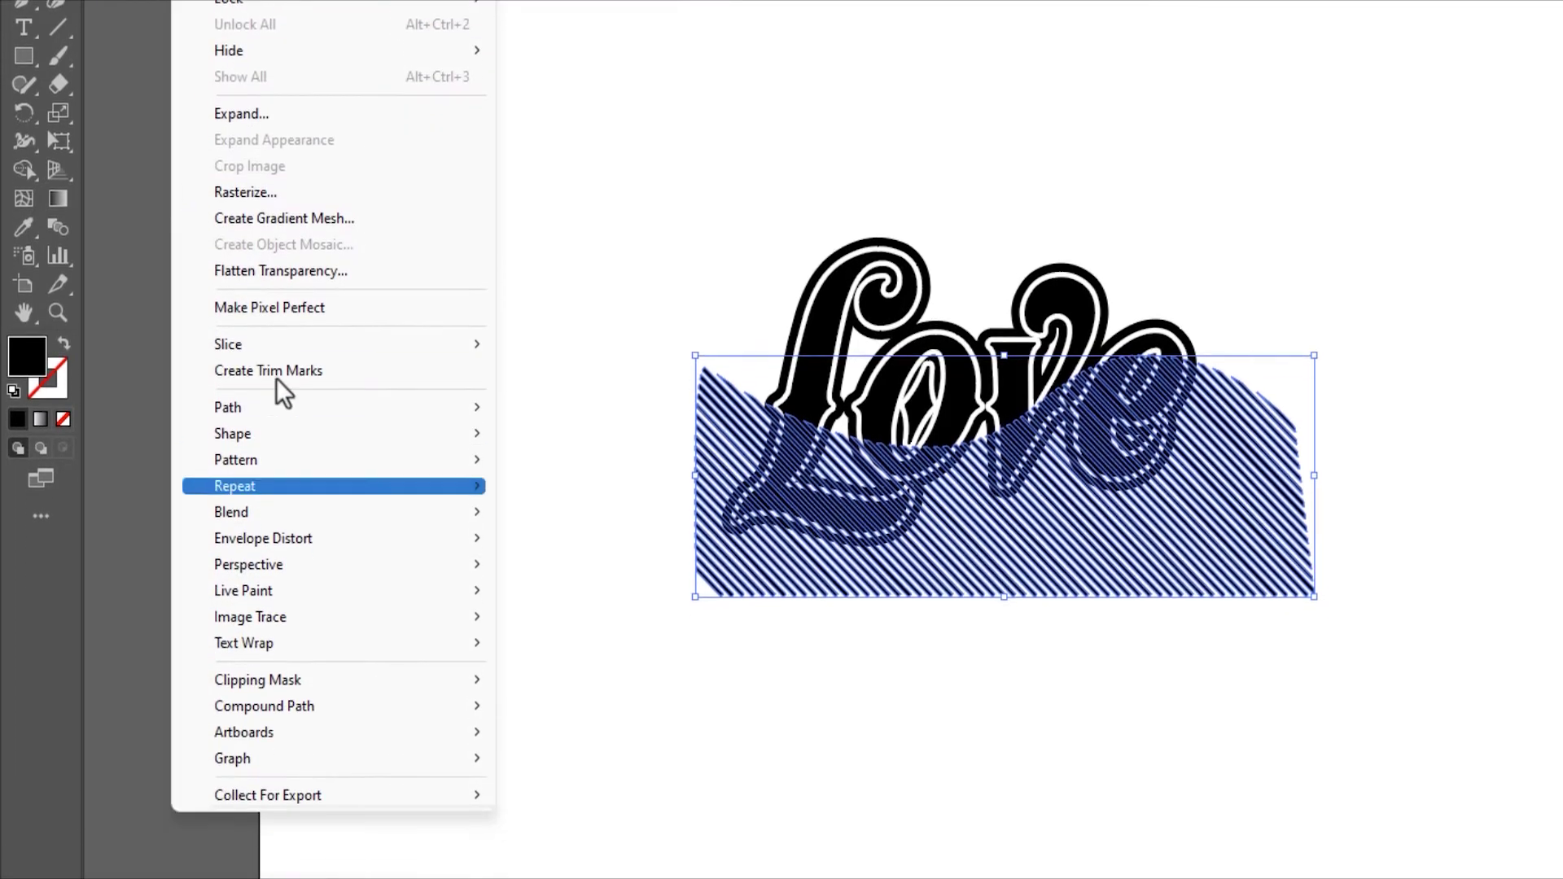
{"action": "left_click", "coordinate": [544, 637]}
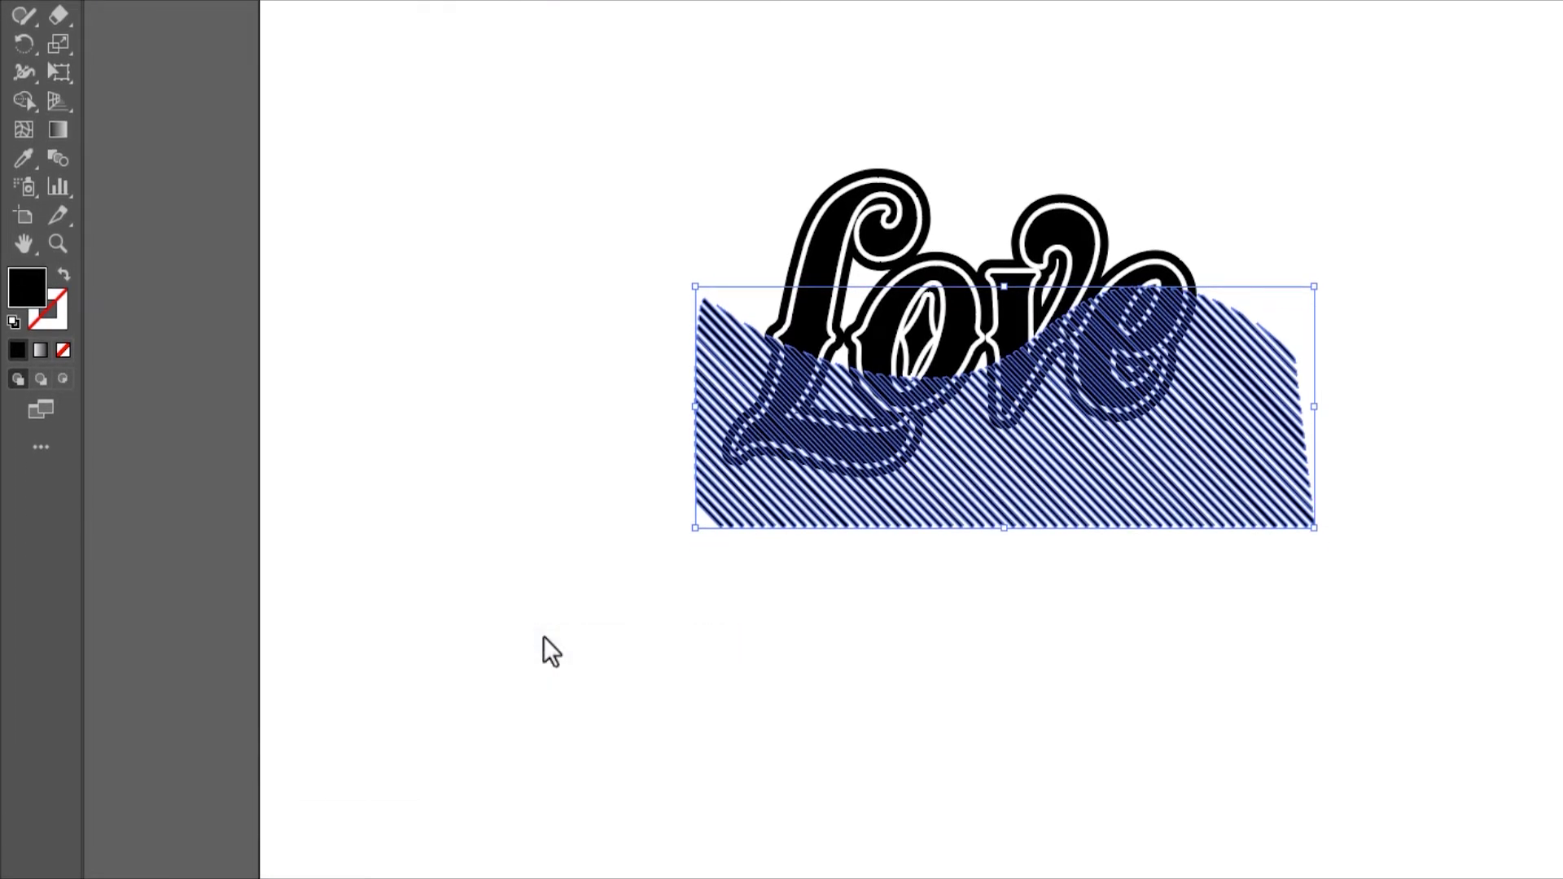
Paste a copy of the Love lettering in front and bring it to the front.
{"action": "left_click", "coordinate": [783, 326]}
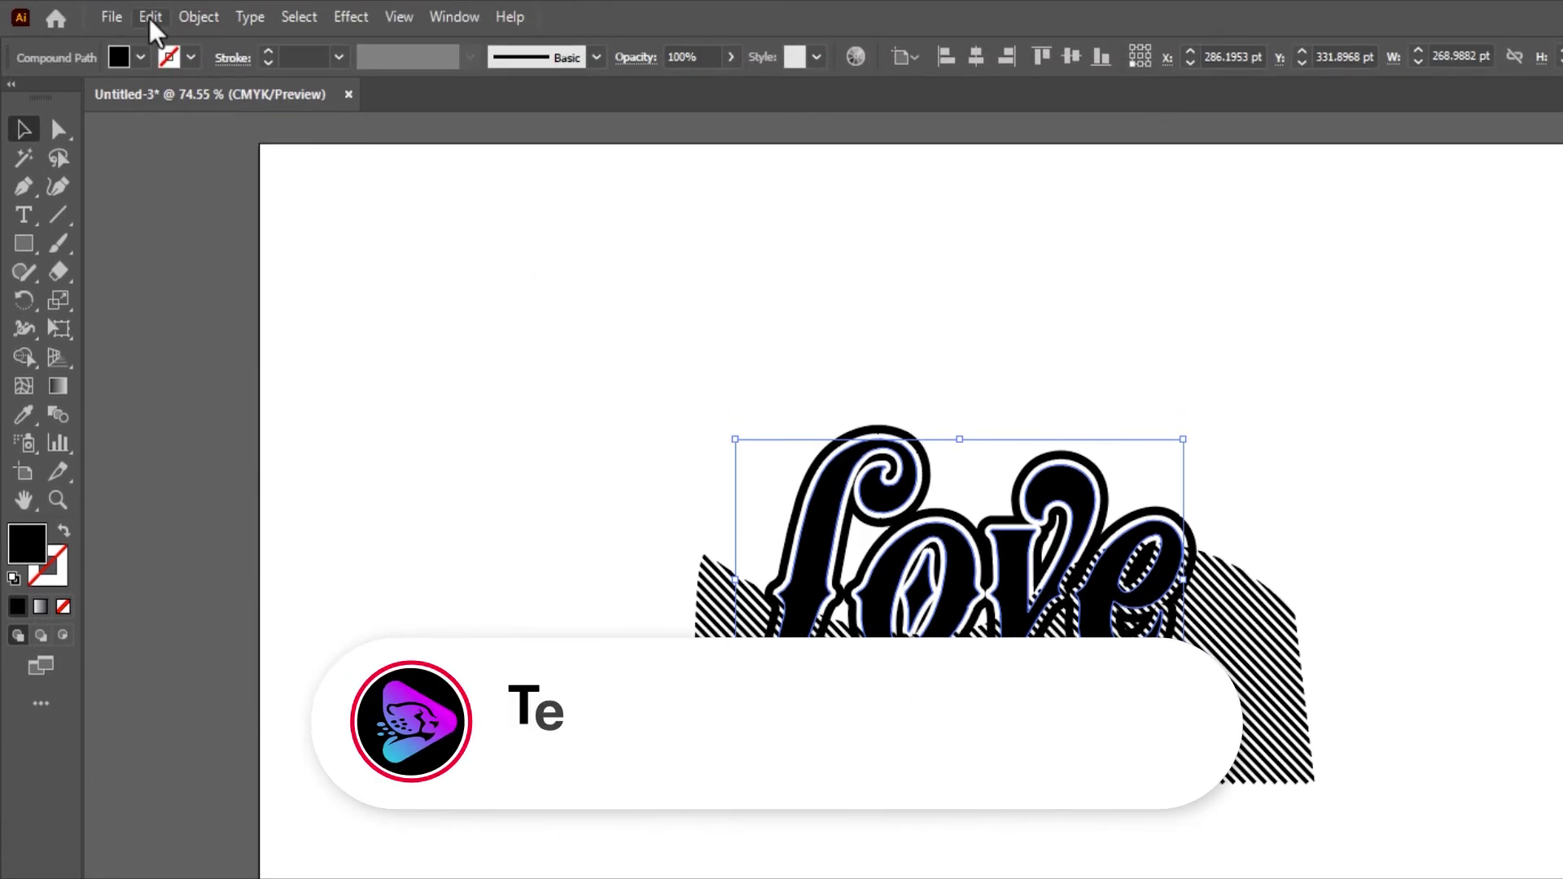
{"action": "left_click", "coordinate": [150, 17]}
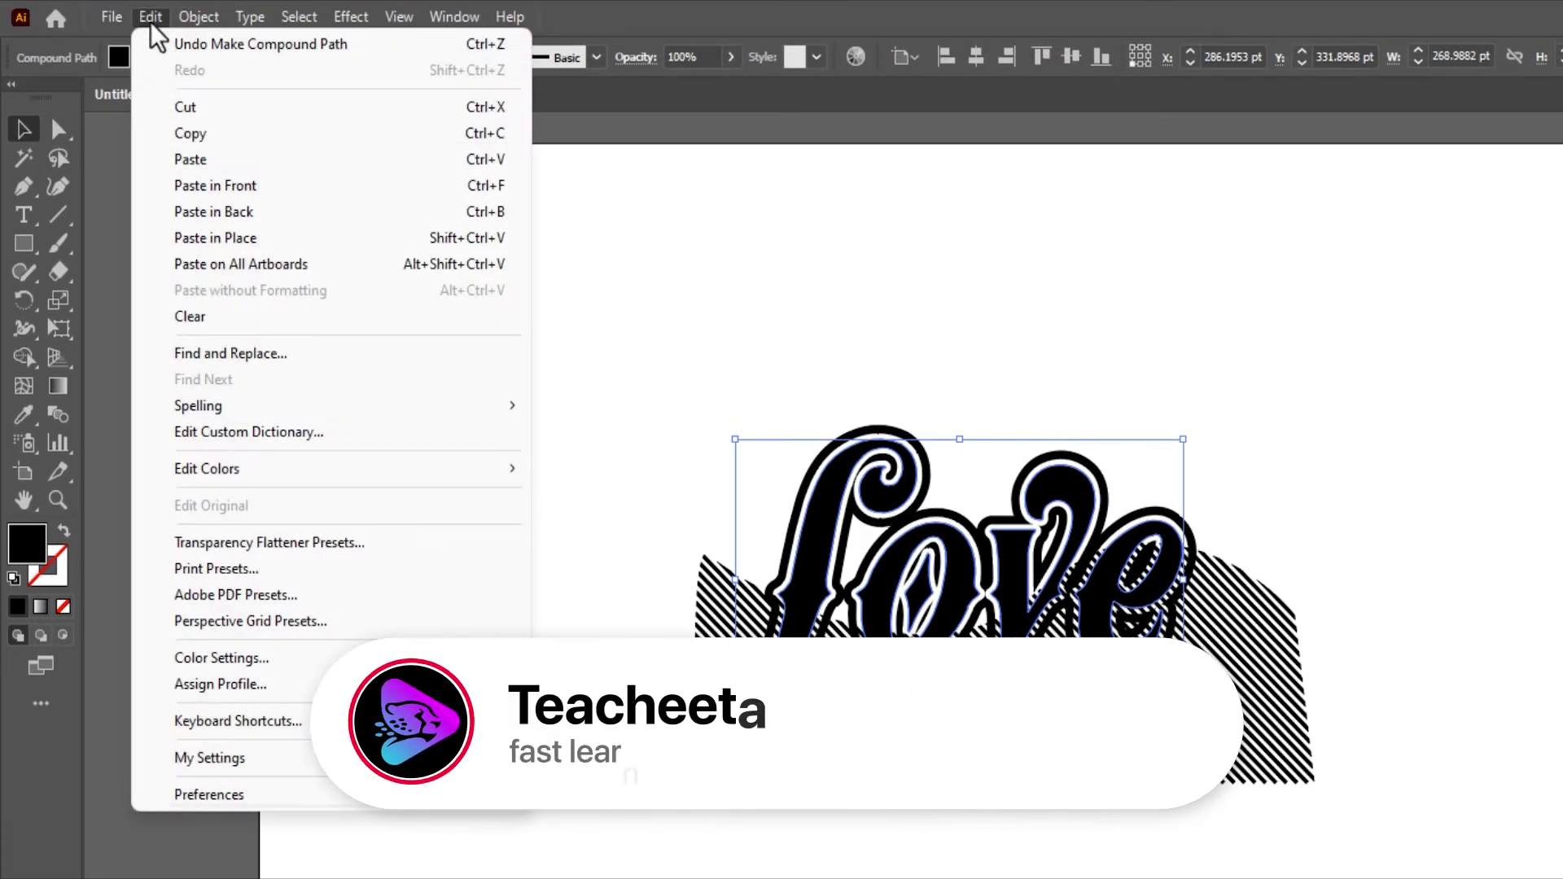
{"action": "left_click", "coordinate": [183, 130]}
{"action": "left_click", "coordinate": [151, 17]}
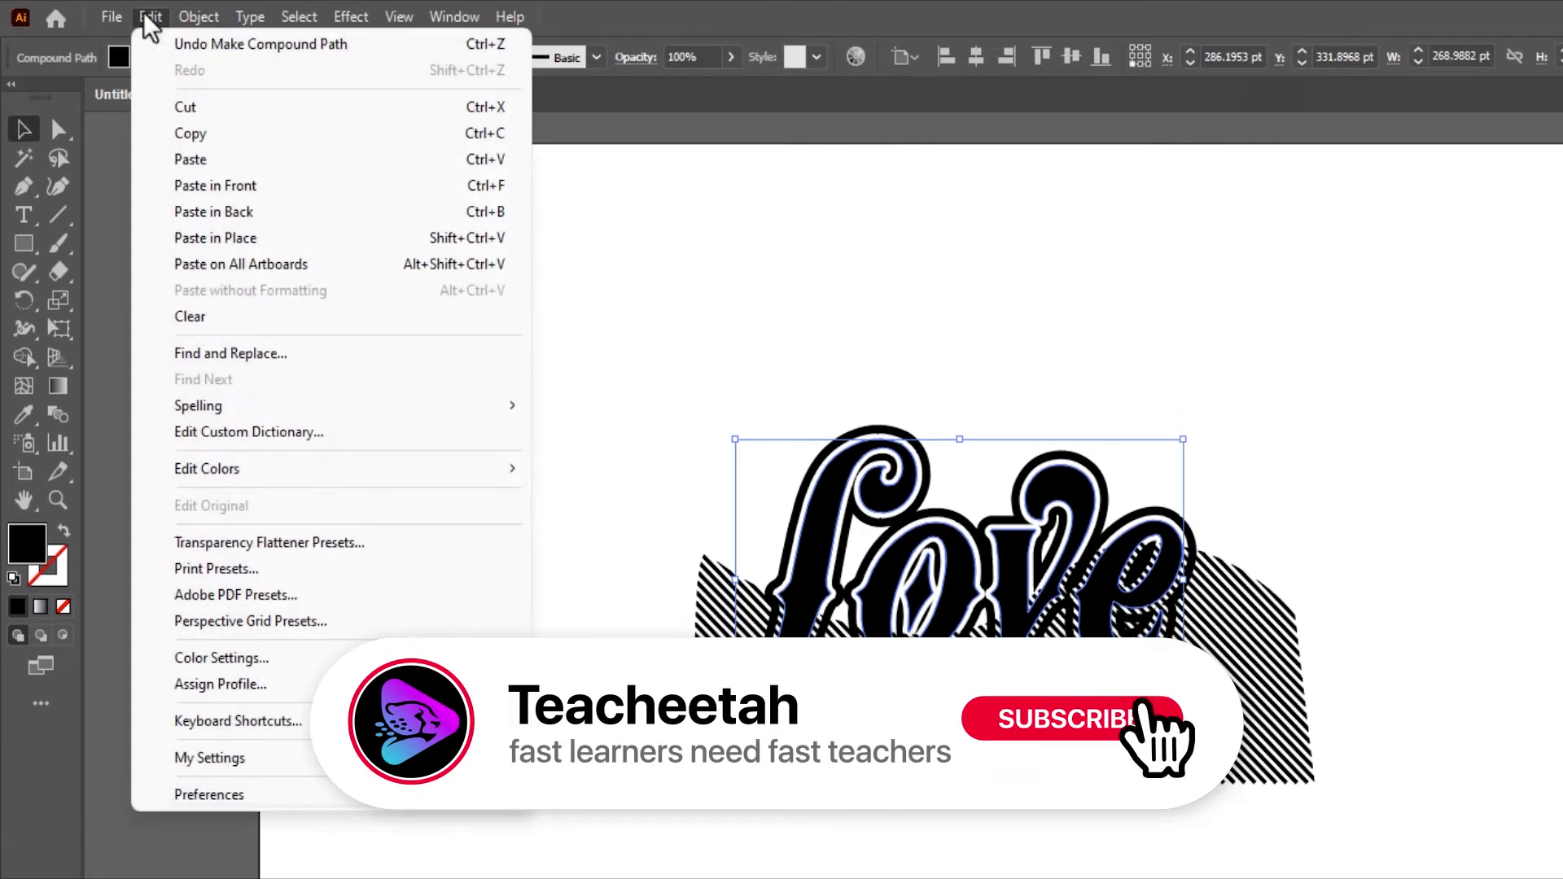
{"action": "left_click", "coordinate": [232, 185]}
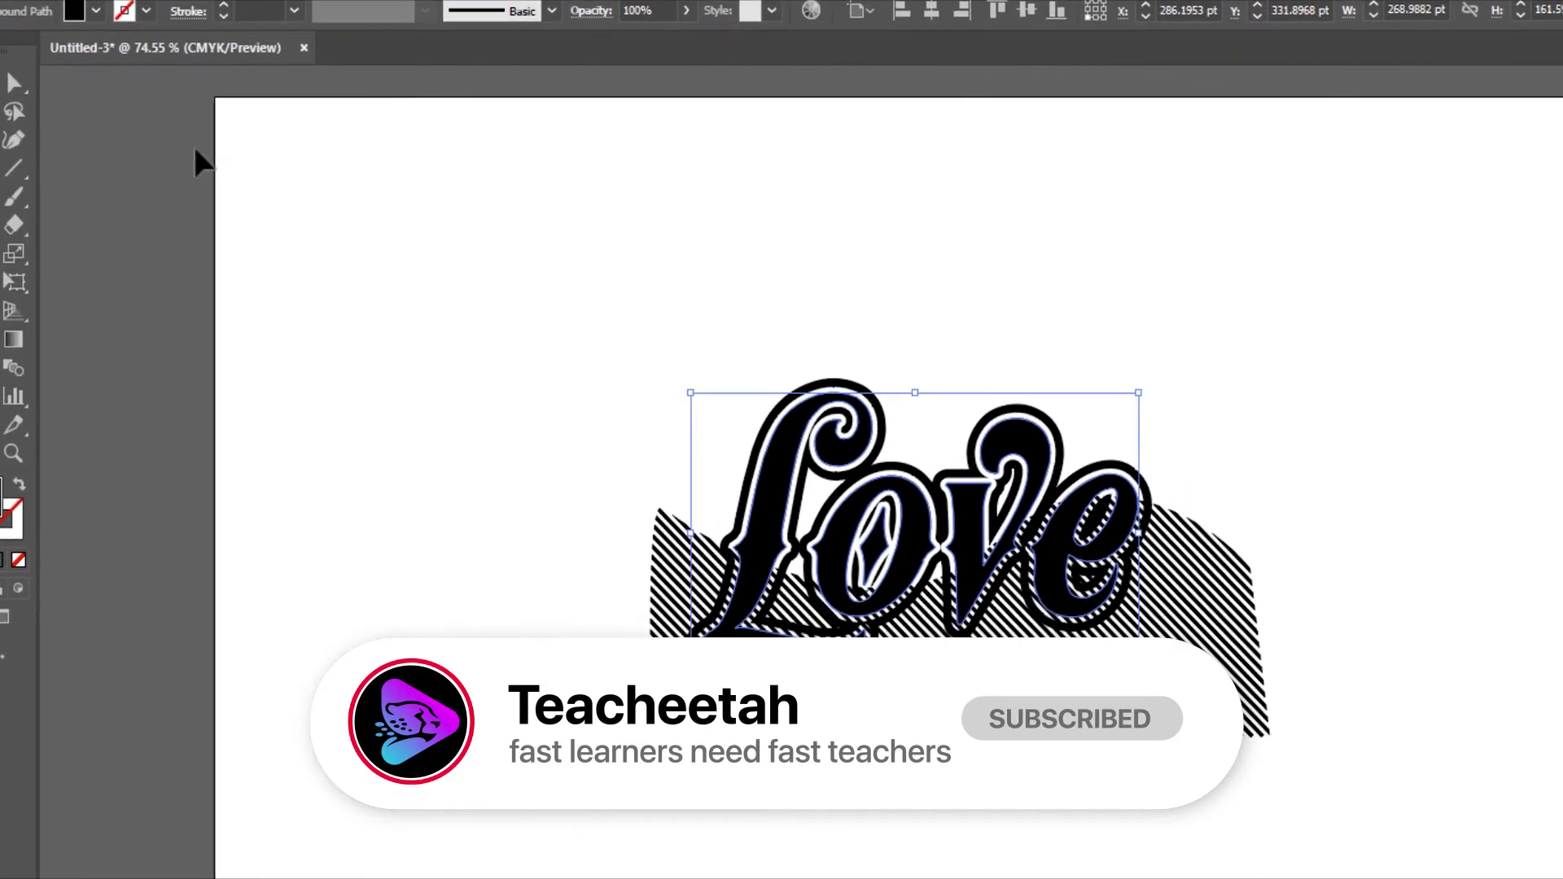
{"action": "right_click", "coordinate": [616, 341]}
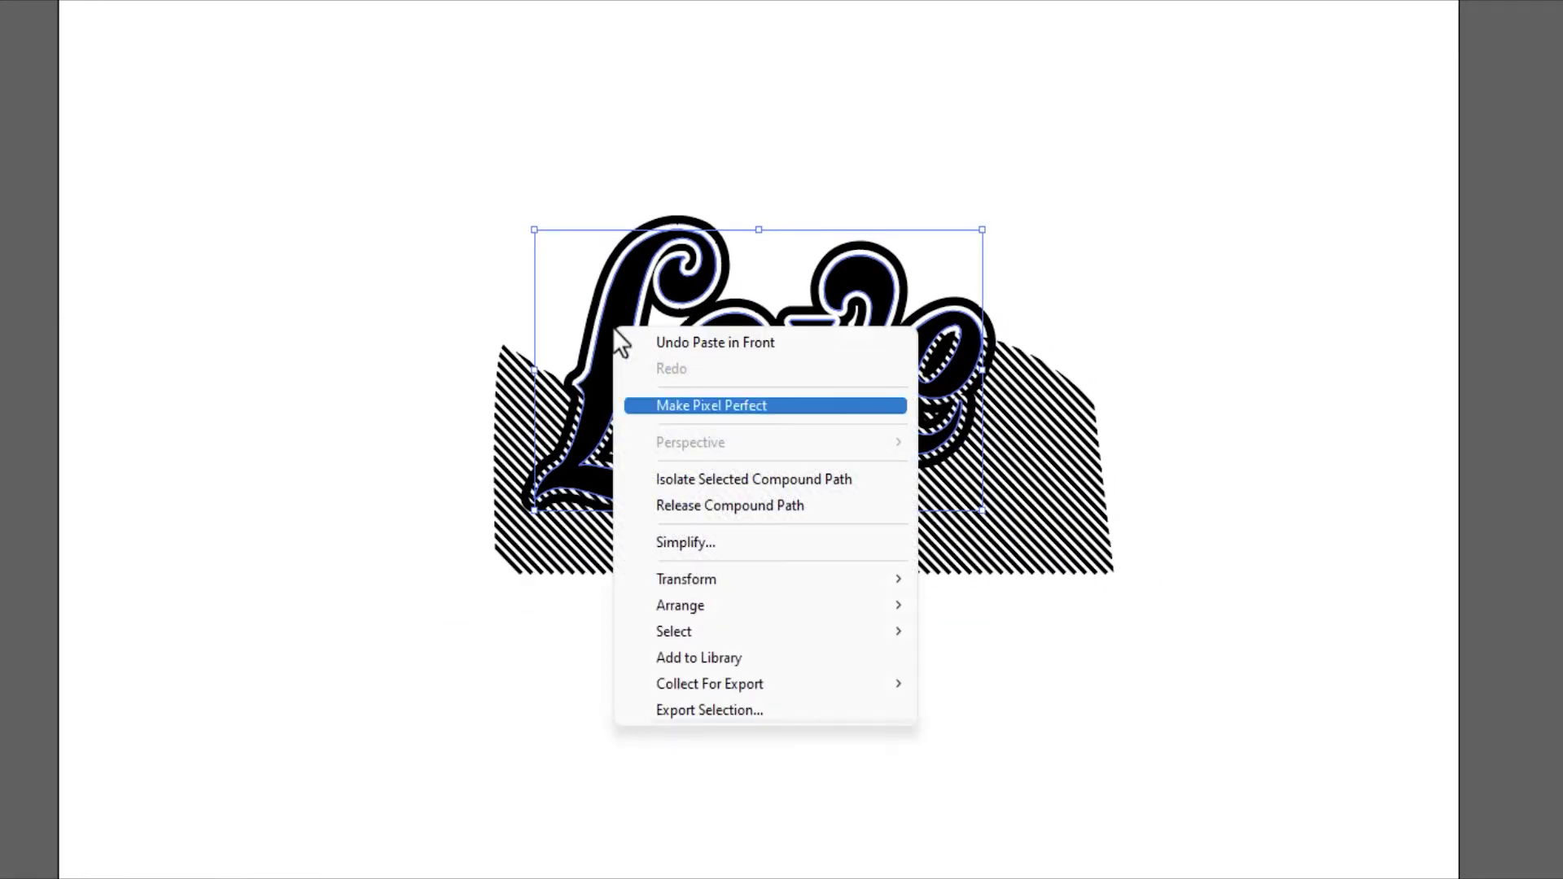
{"action": "mouse_move", "coordinate": [681, 605]}
{"action": "key", "text": "Right"}
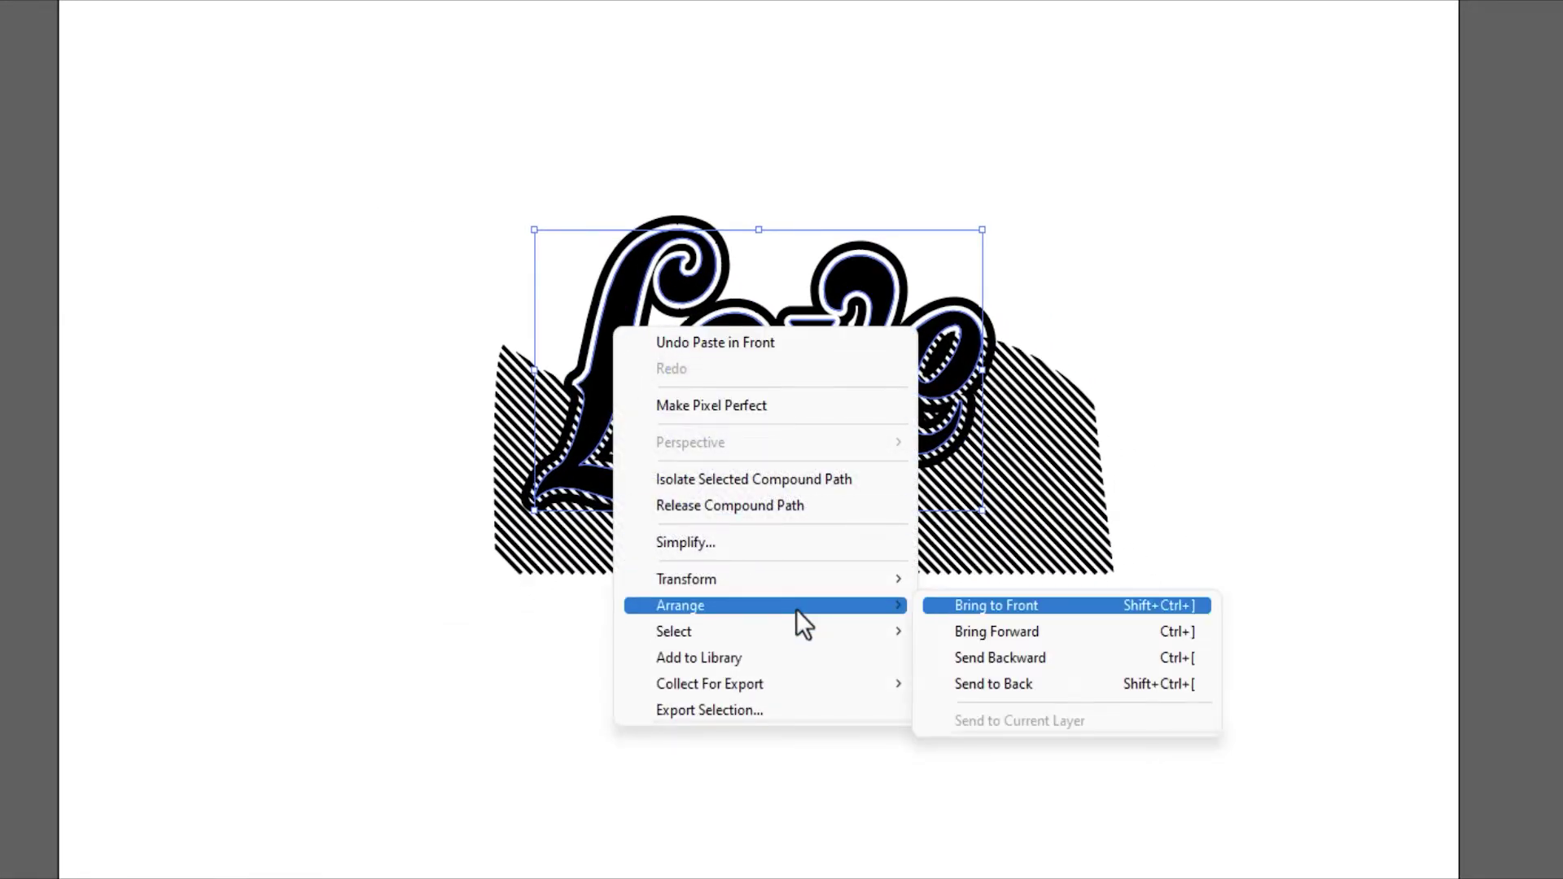
{"action": "left_click", "coordinate": [1016, 630]}
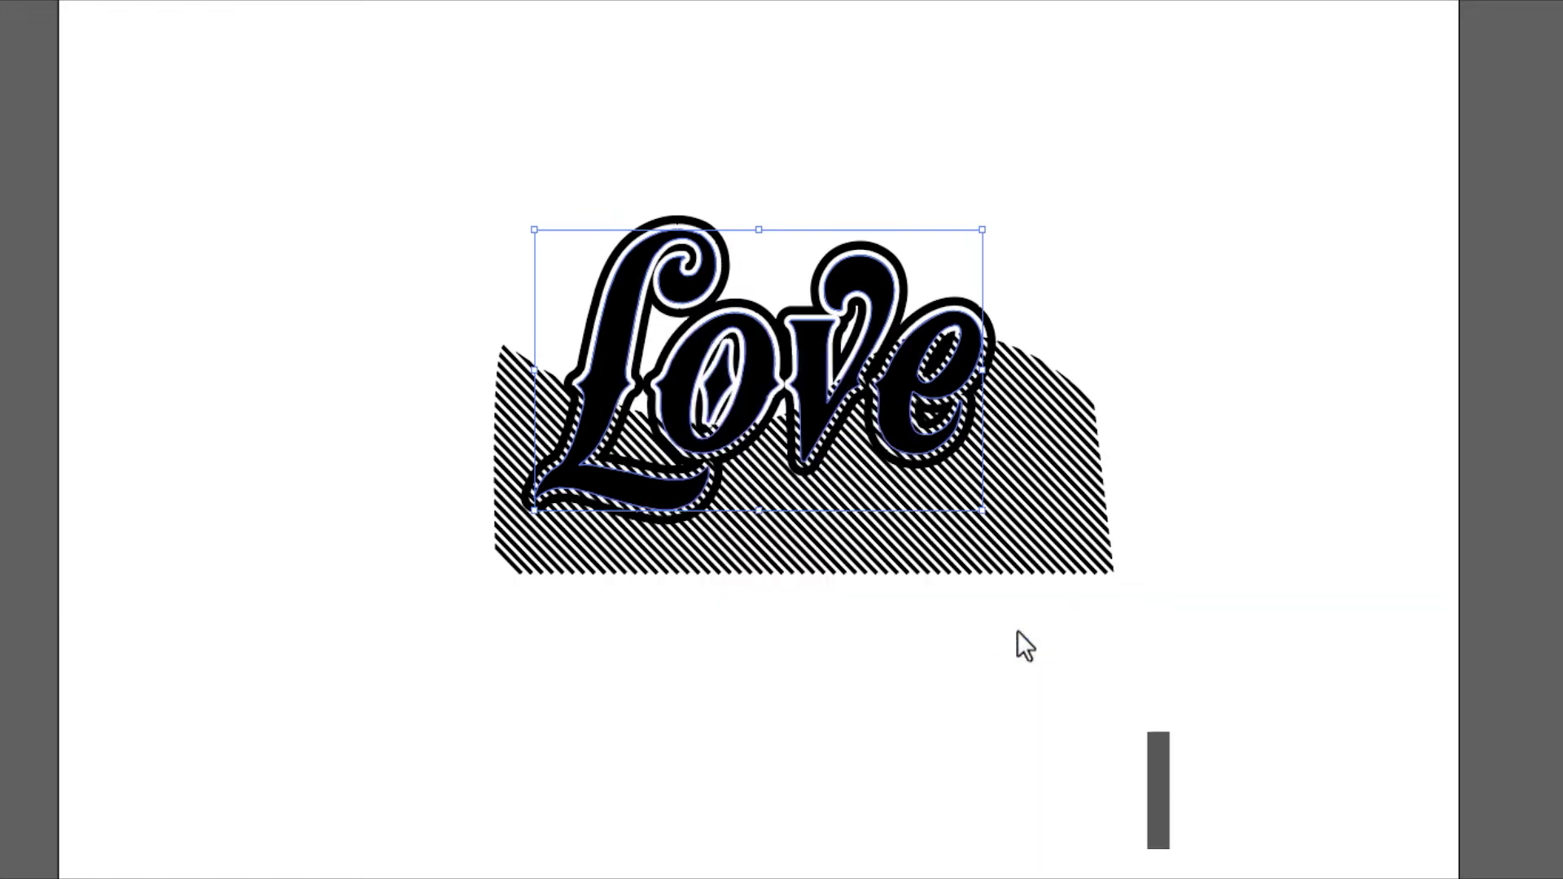
Trim the hatched wave to keep only the stripes inside the Love letters, then reselect them.
{"action": "left_click", "coordinate": [993, 571], "text": "shift"}
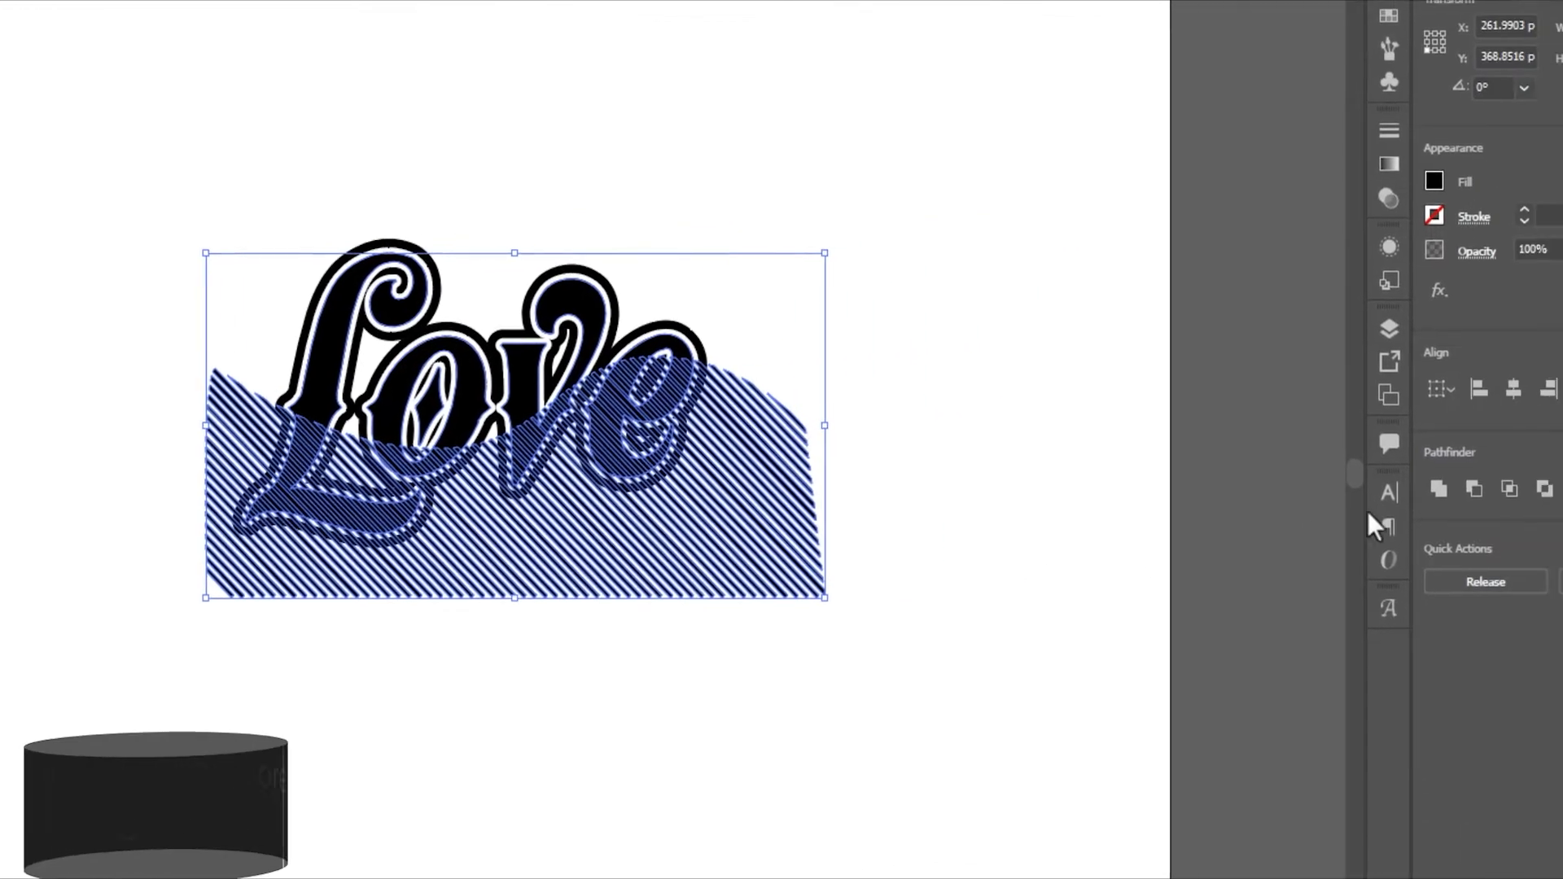
{"action": "left_click", "coordinate": [1509, 488]}
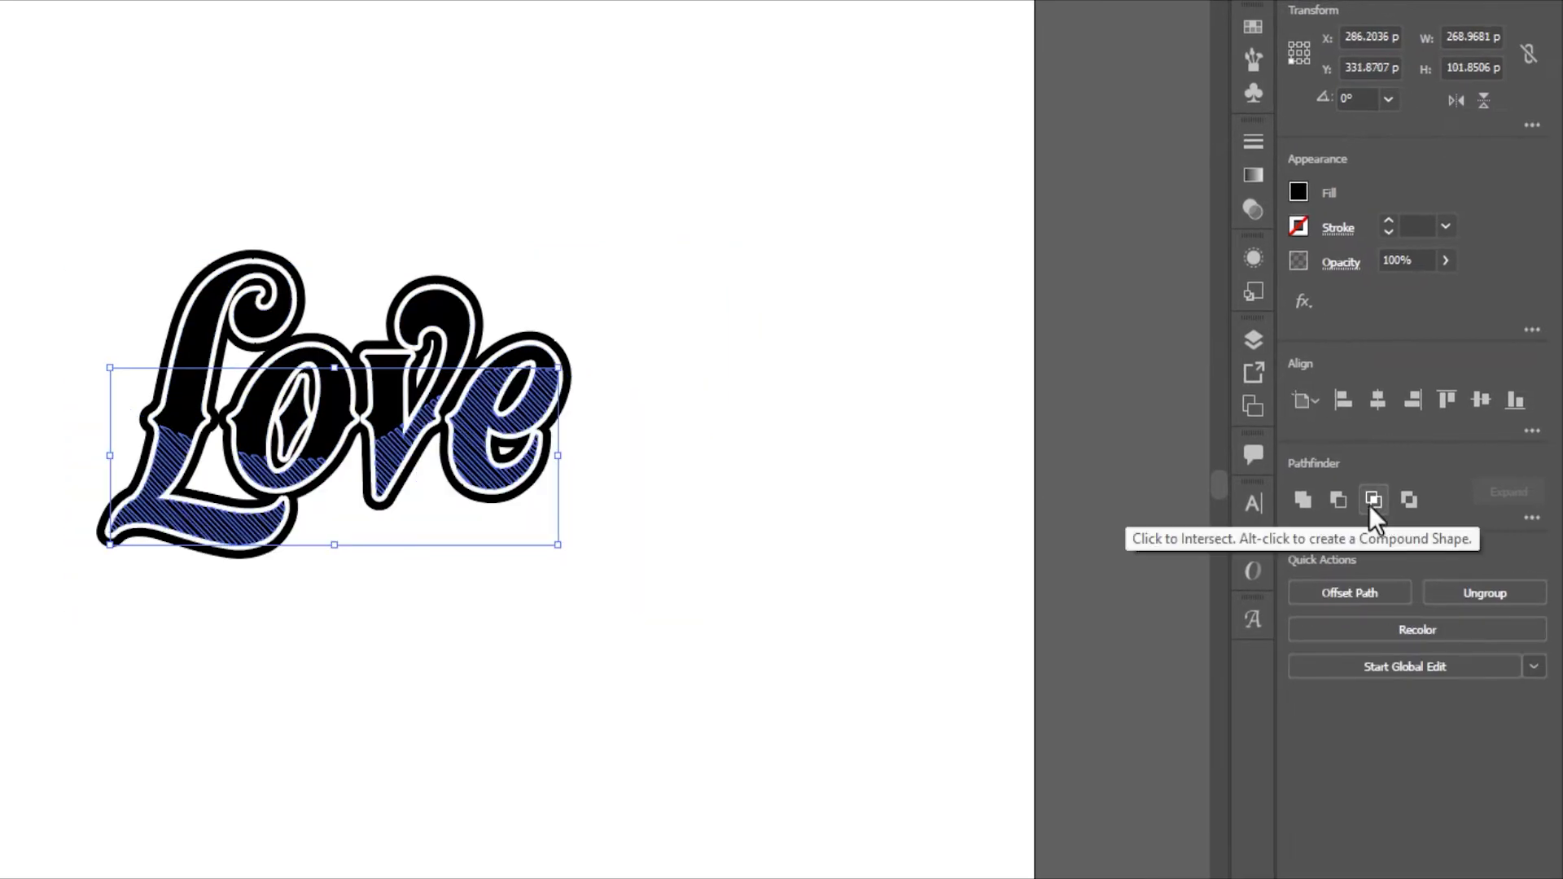
{"action": "left_click", "coordinate": [858, 529]}
{"action": "left_click", "coordinate": [476, 470]}
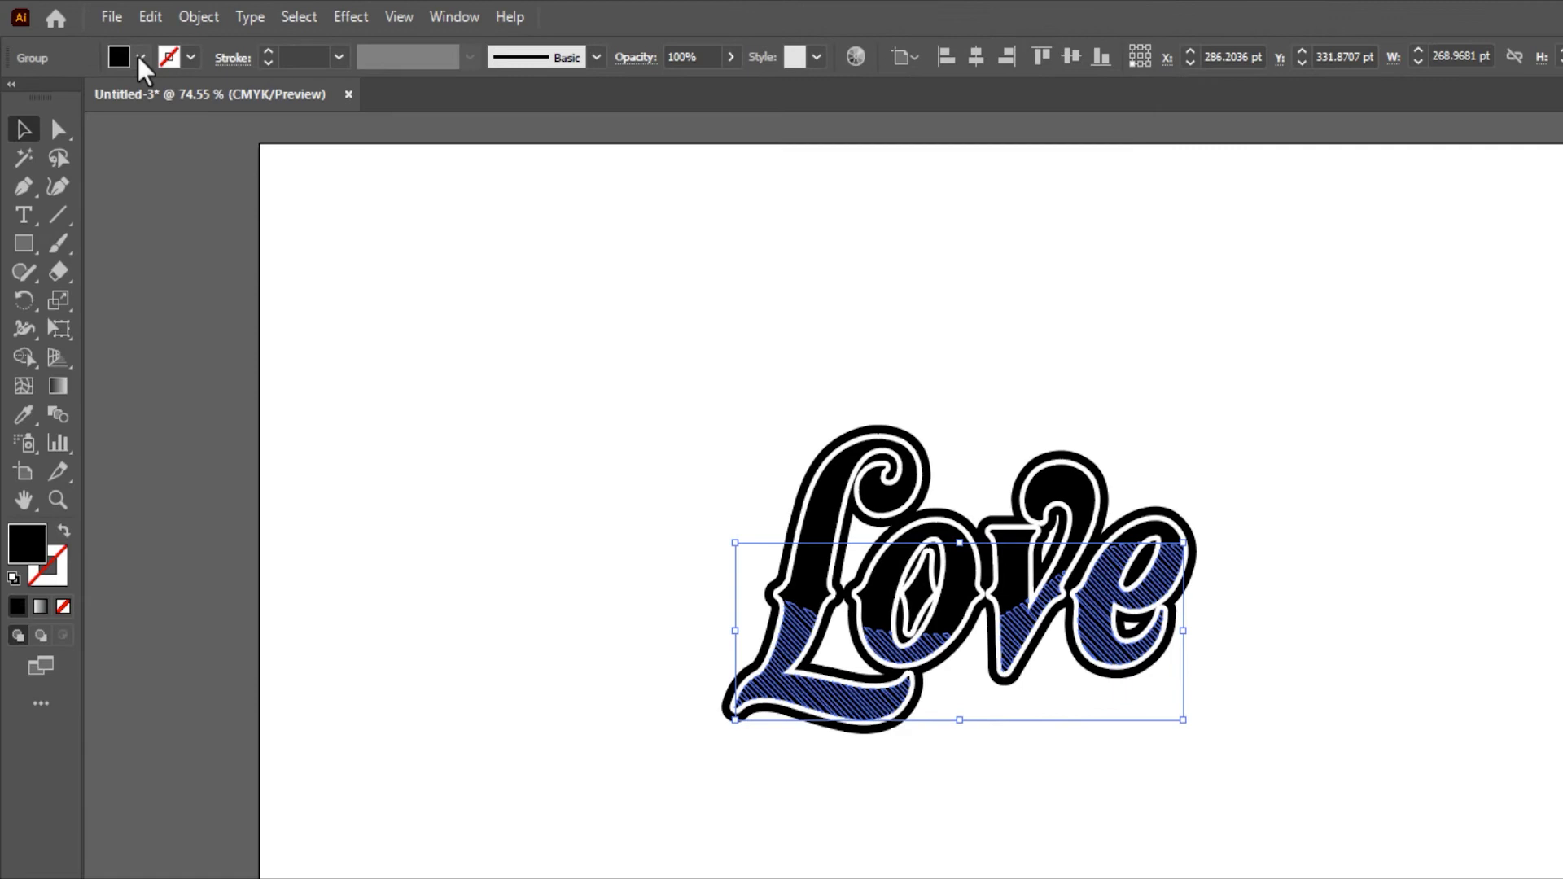
Fill the hatch stripes white, then apply a linear gradient fill.
{"action": "left_click", "coordinate": [138, 58]}
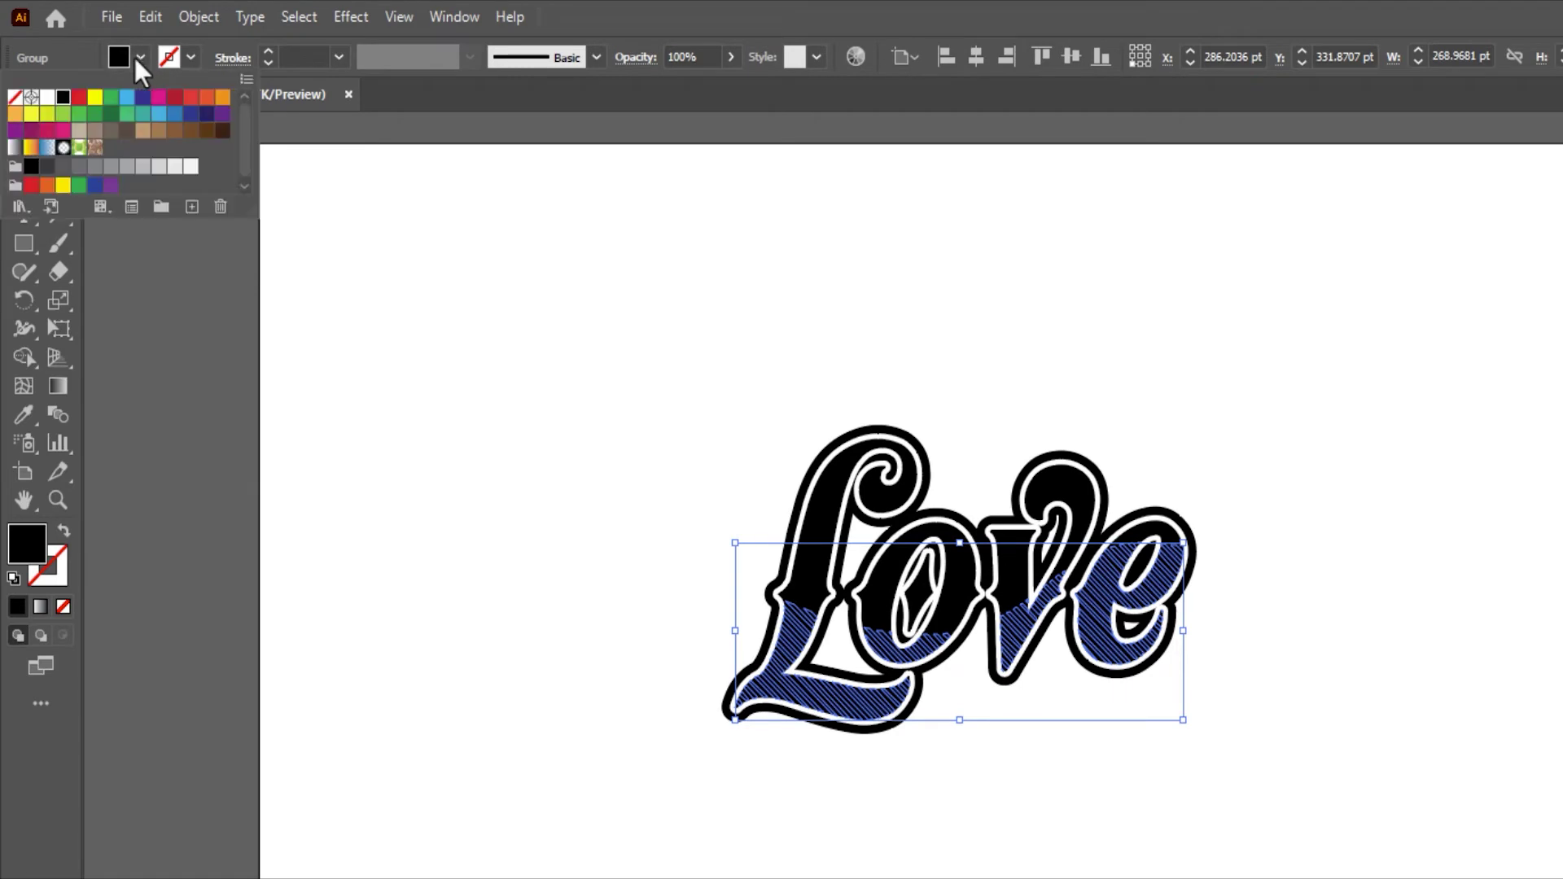
{"action": "left_click", "coordinate": [47, 97]}
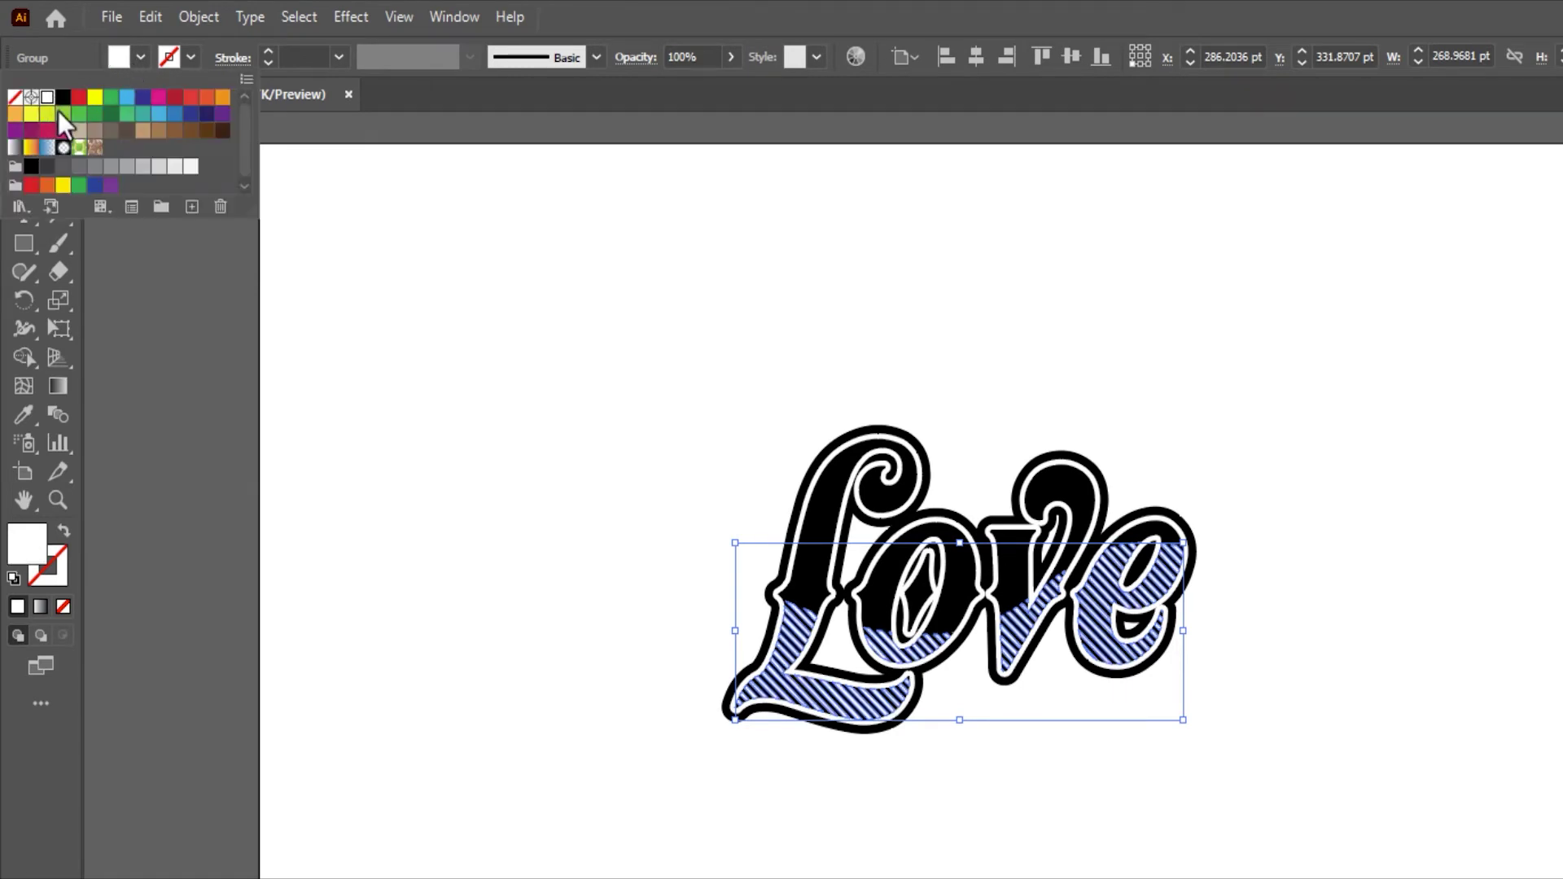
{"action": "left_click", "coordinate": [481, 389]}
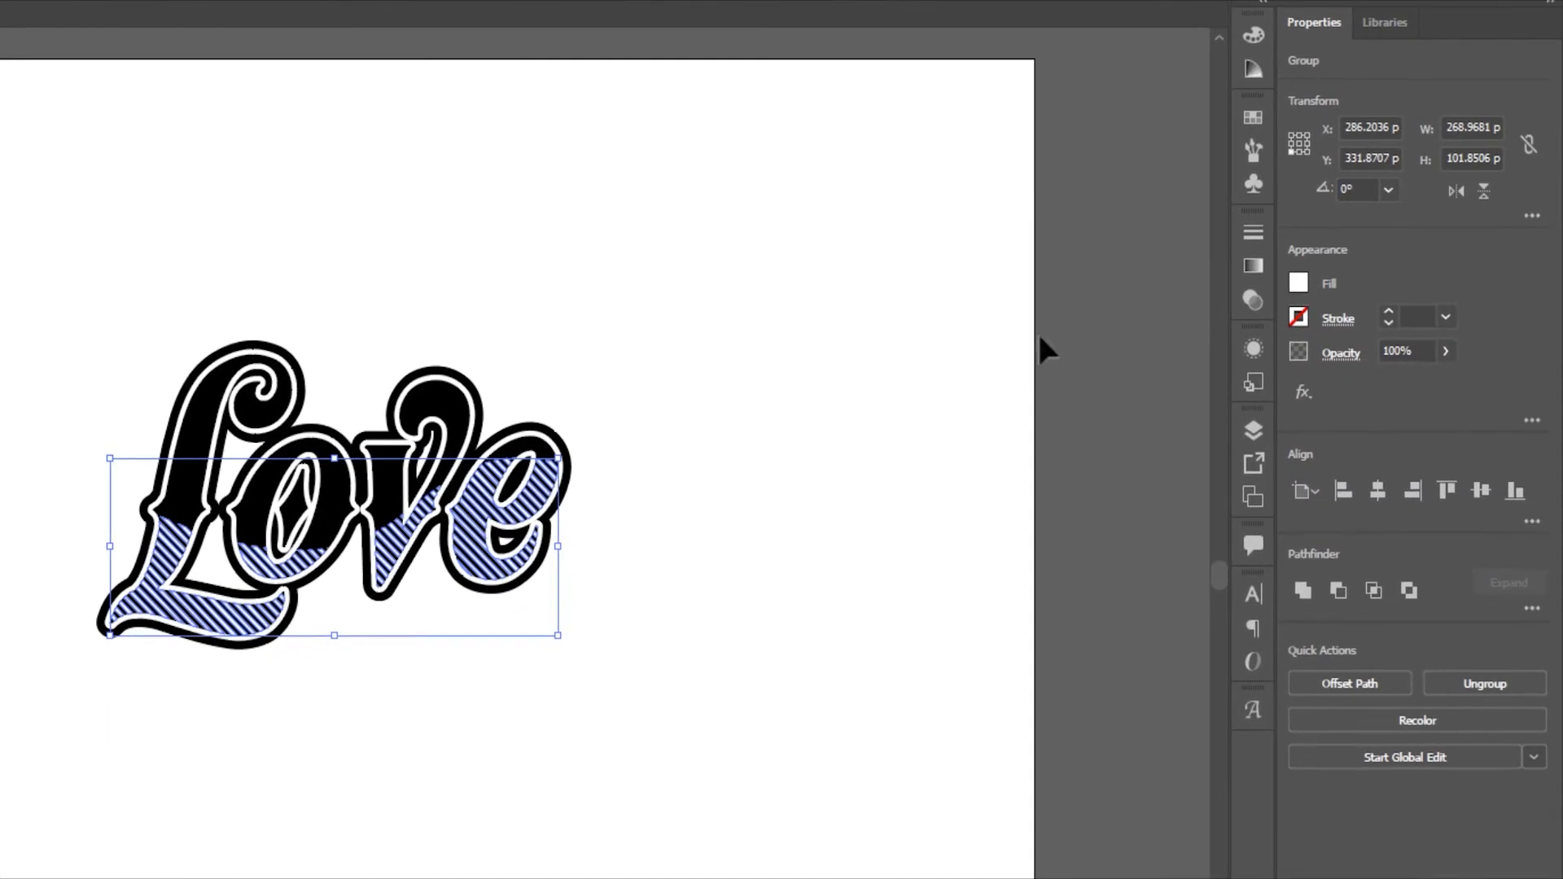
{"action": "left_click", "coordinate": [1253, 267]}
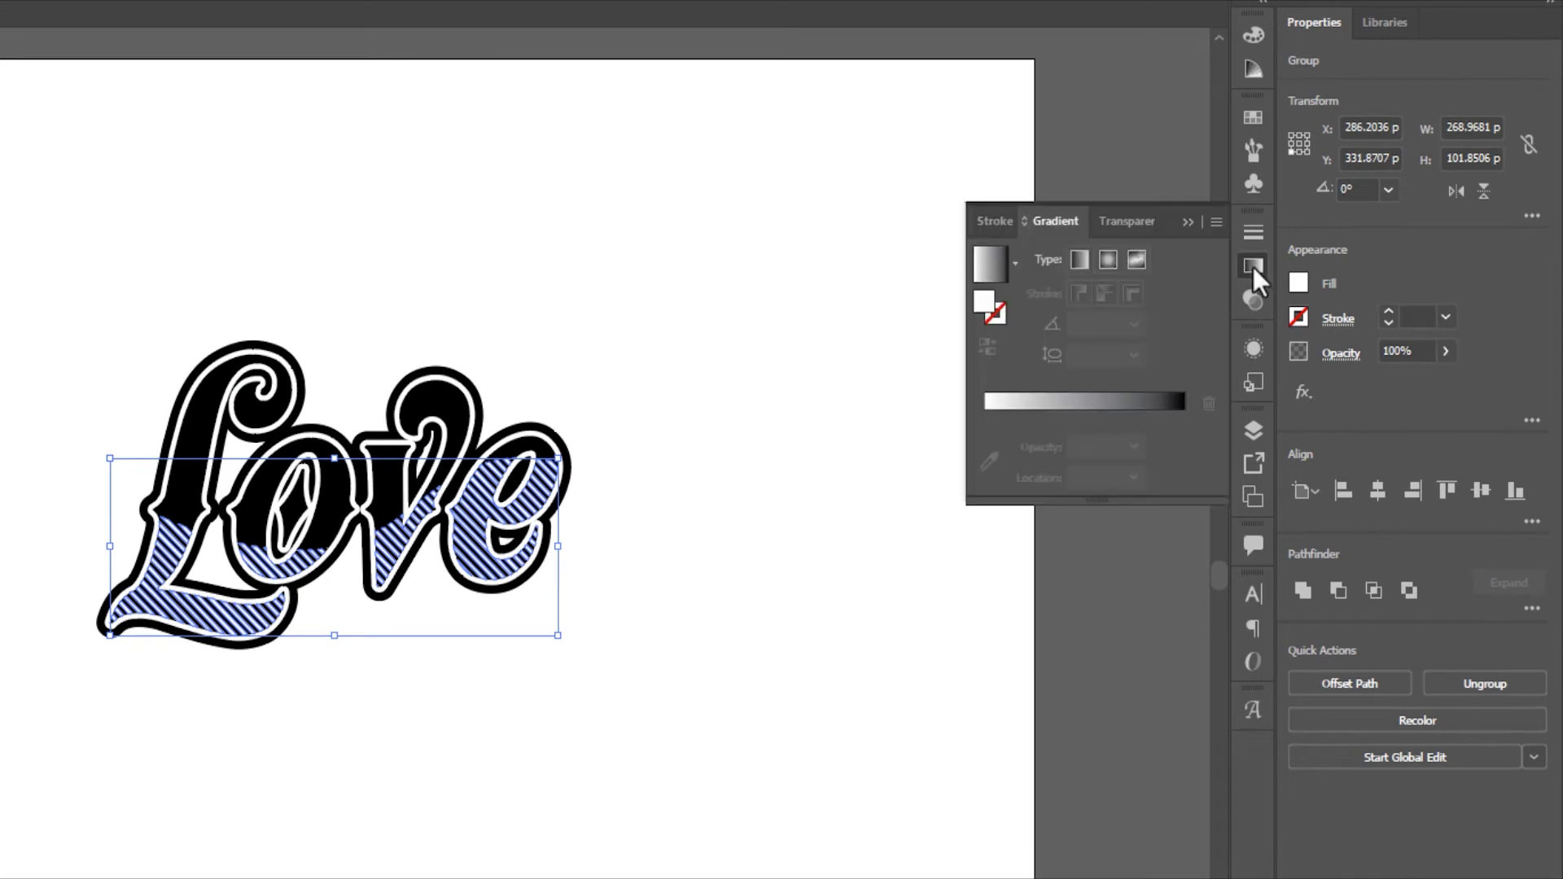
{"action": "left_click", "coordinate": [1078, 262]}
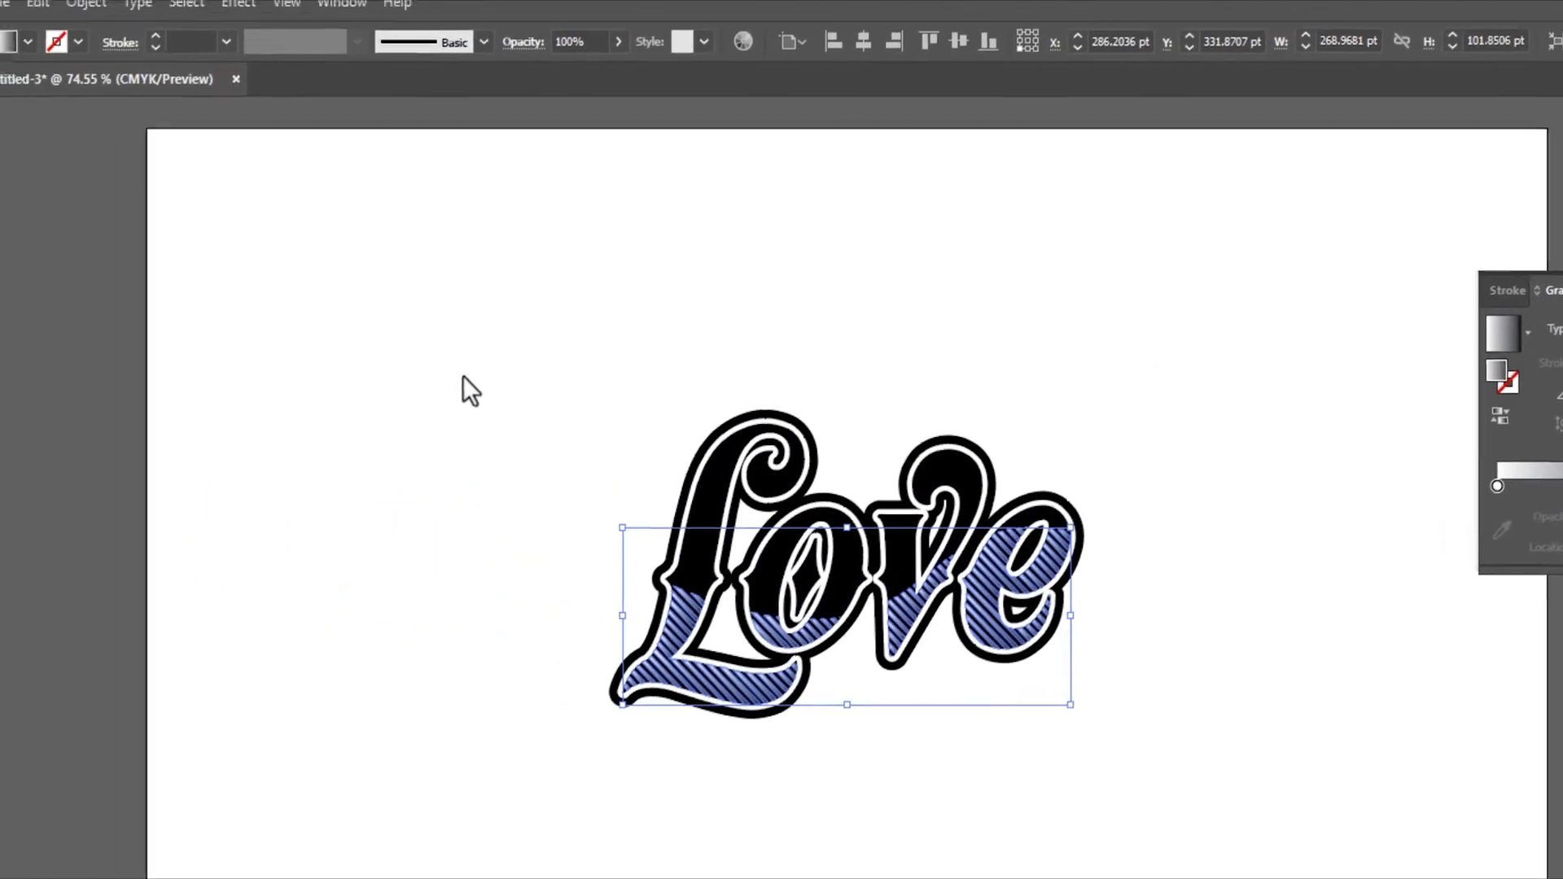
Drag the gradient upward from the letters' bottom so the stripes fade light to dark, then deselect.
{"action": "key", "text": "g"}
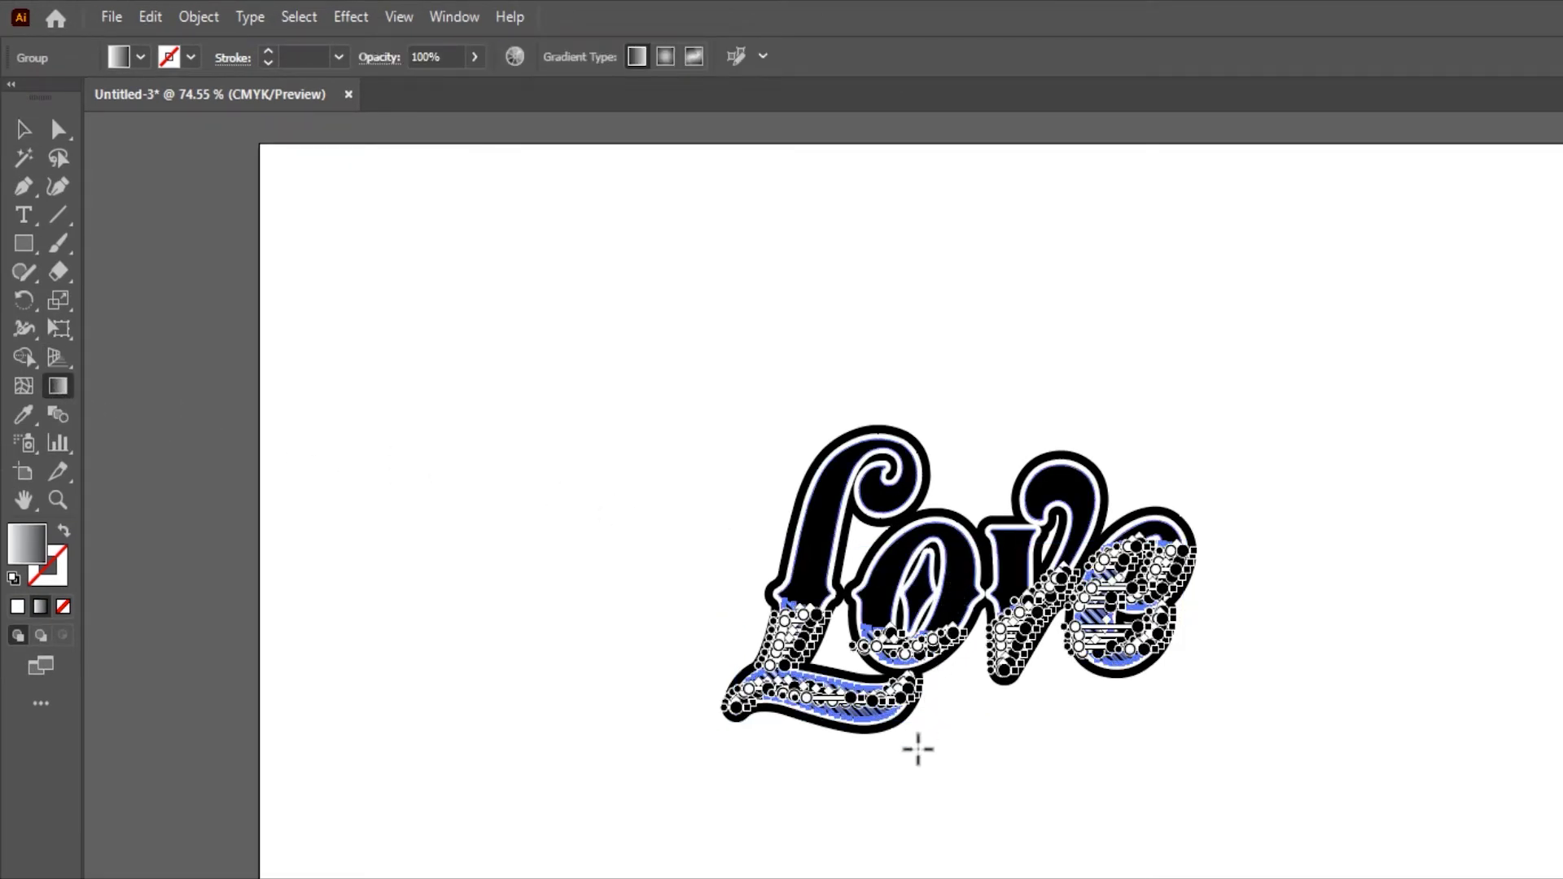
{"action": "left_click_drag", "start_coordinate": [913, 759], "coordinate": [948, 674]}
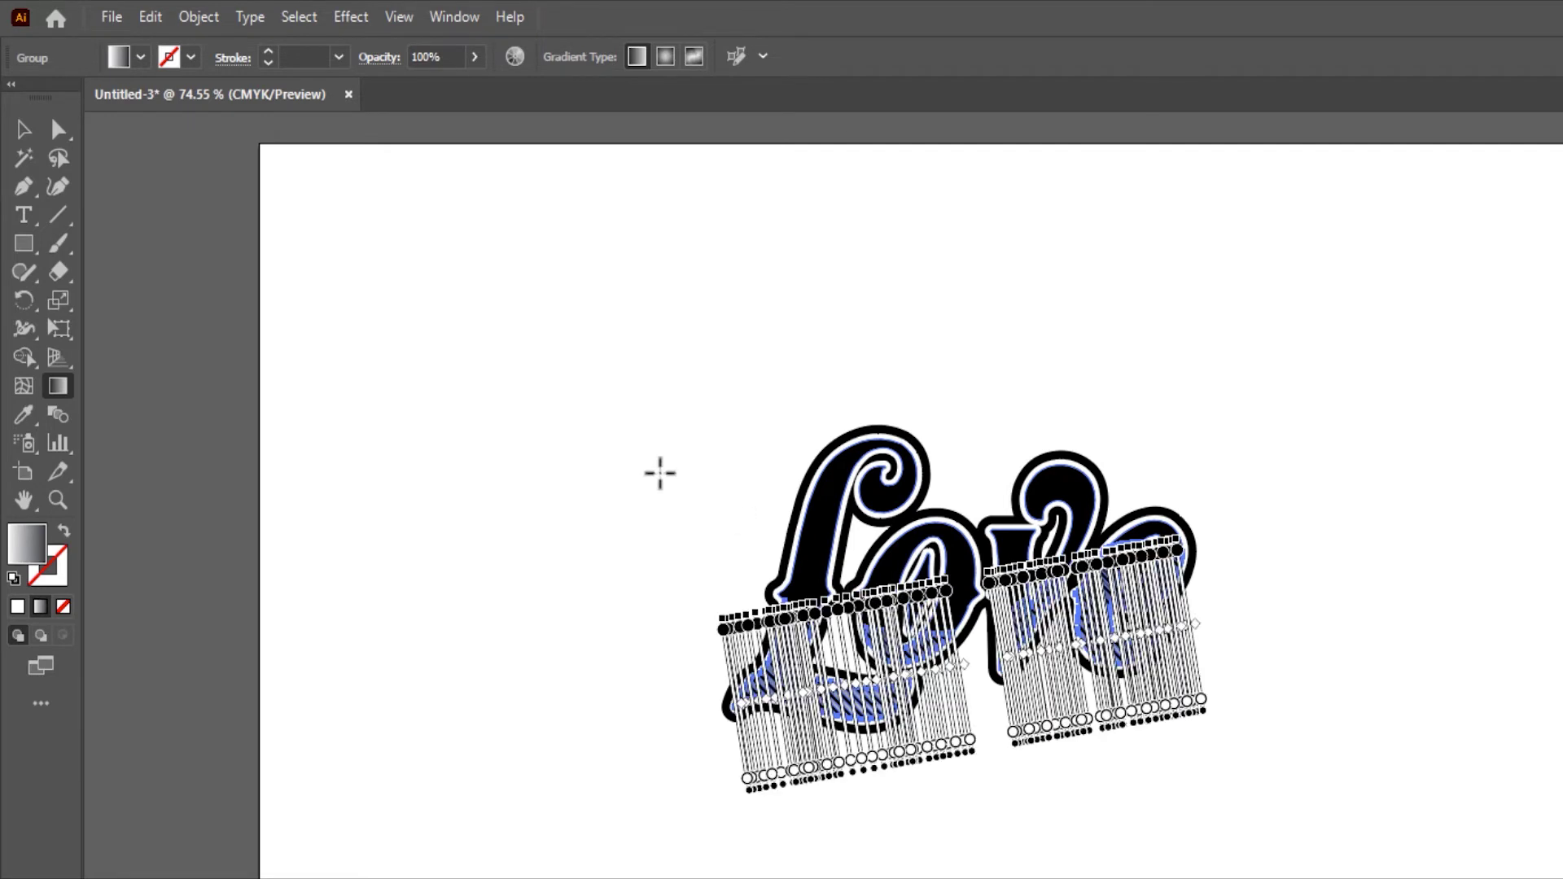
{"action": "left_click", "coordinate": [23, 128]}
{"action": "left_click", "coordinate": [463, 381]}
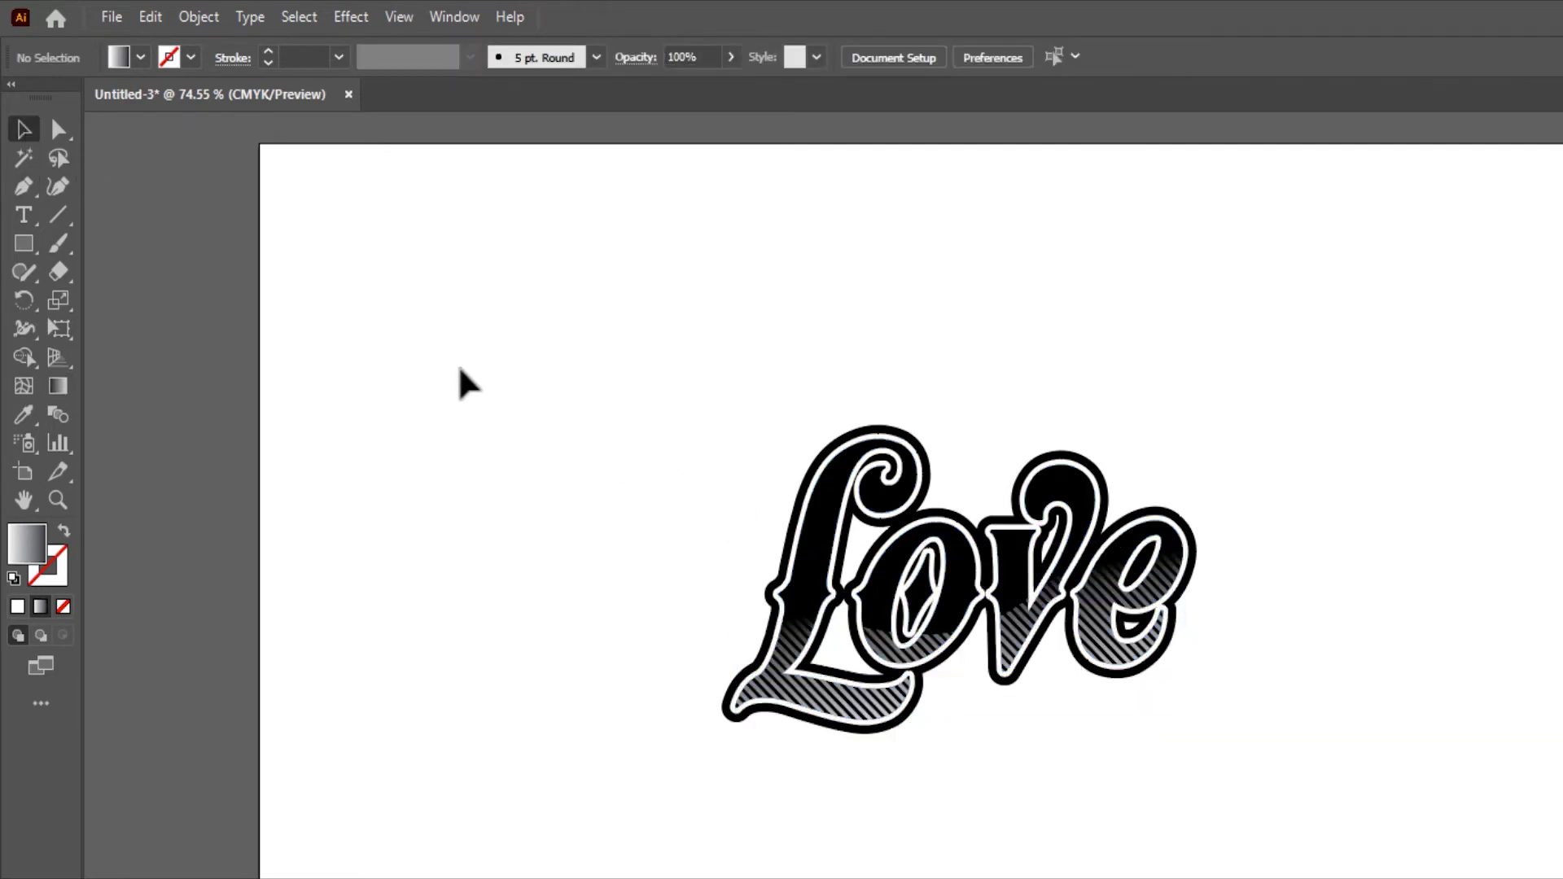
Copy the black Love shape, paste it in front, and move the copy below the lettering.
{"action": "left_click", "coordinate": [889, 431]}
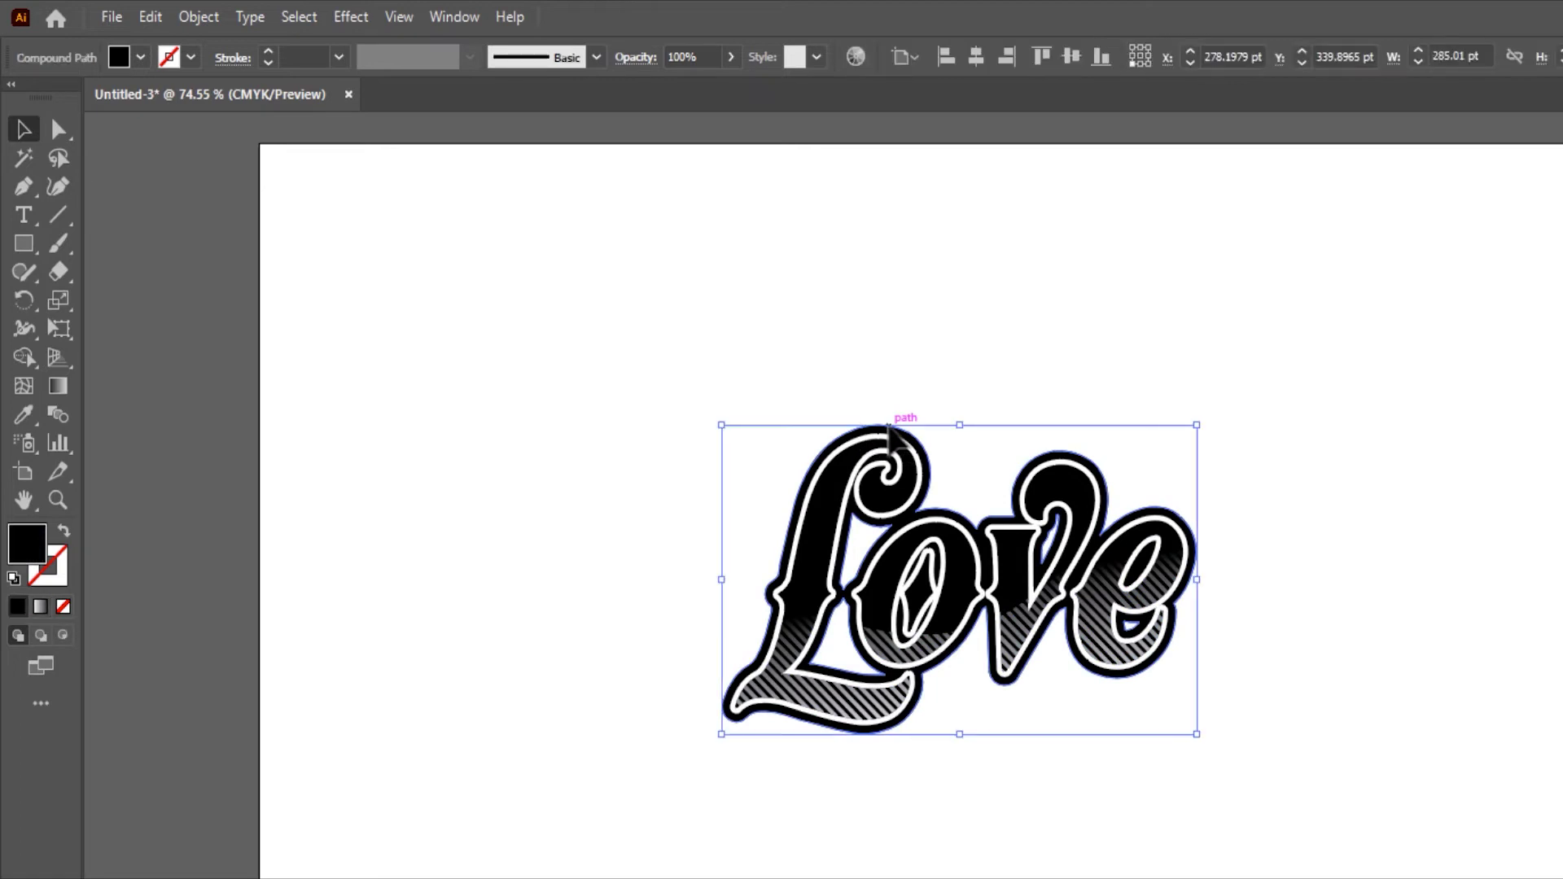
{"action": "left_click", "coordinate": [150, 17]}
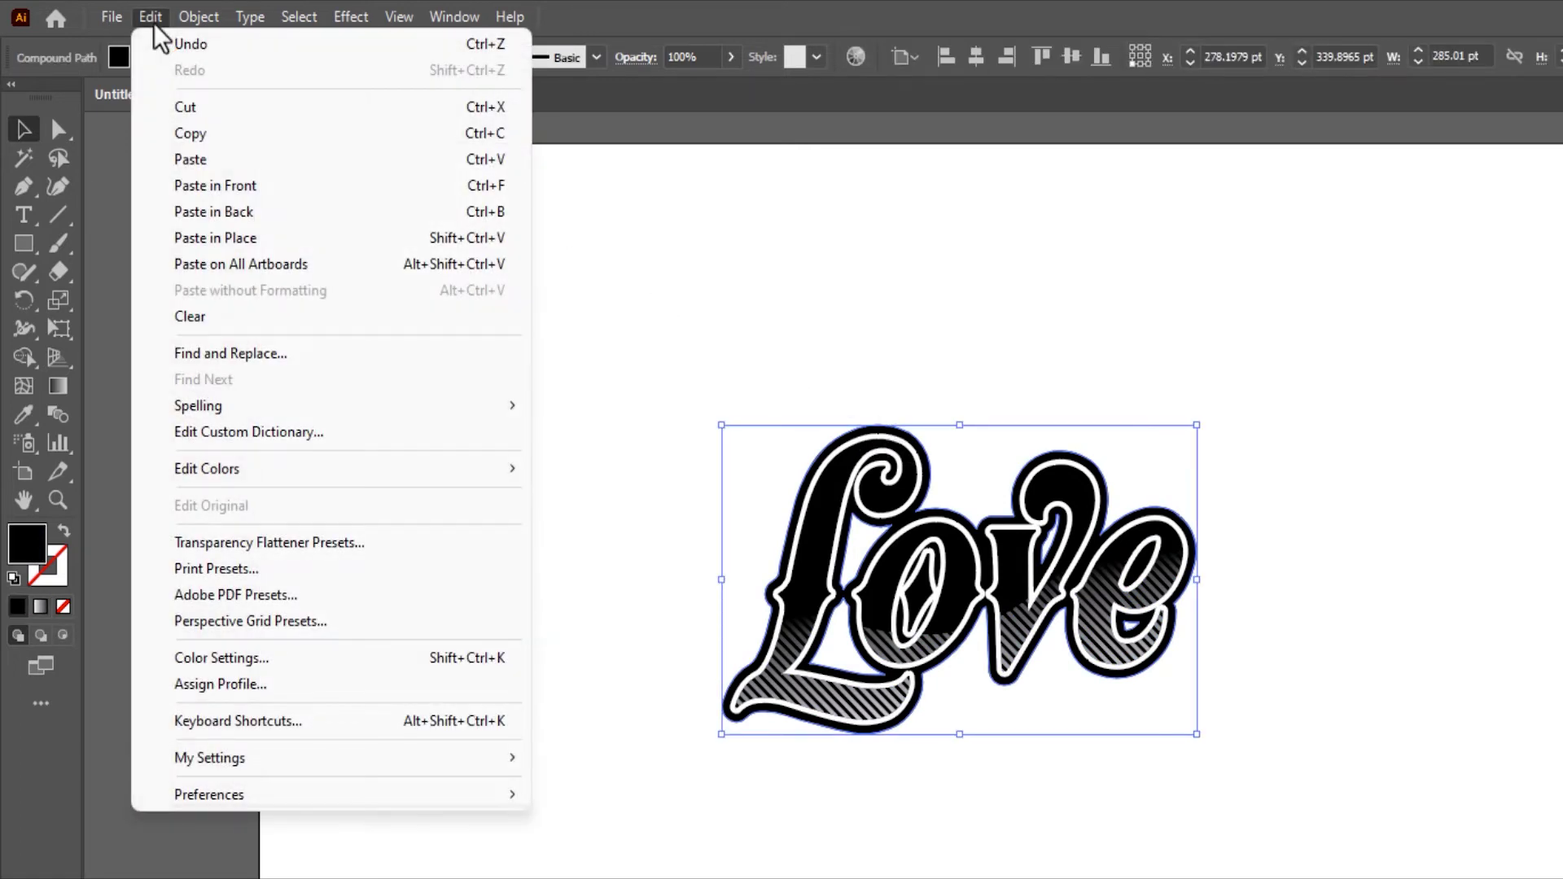
{"action": "left_click", "coordinate": [220, 134]}
{"action": "left_click", "coordinate": [150, 18]}
{"action": "left_click", "coordinate": [232, 186]}
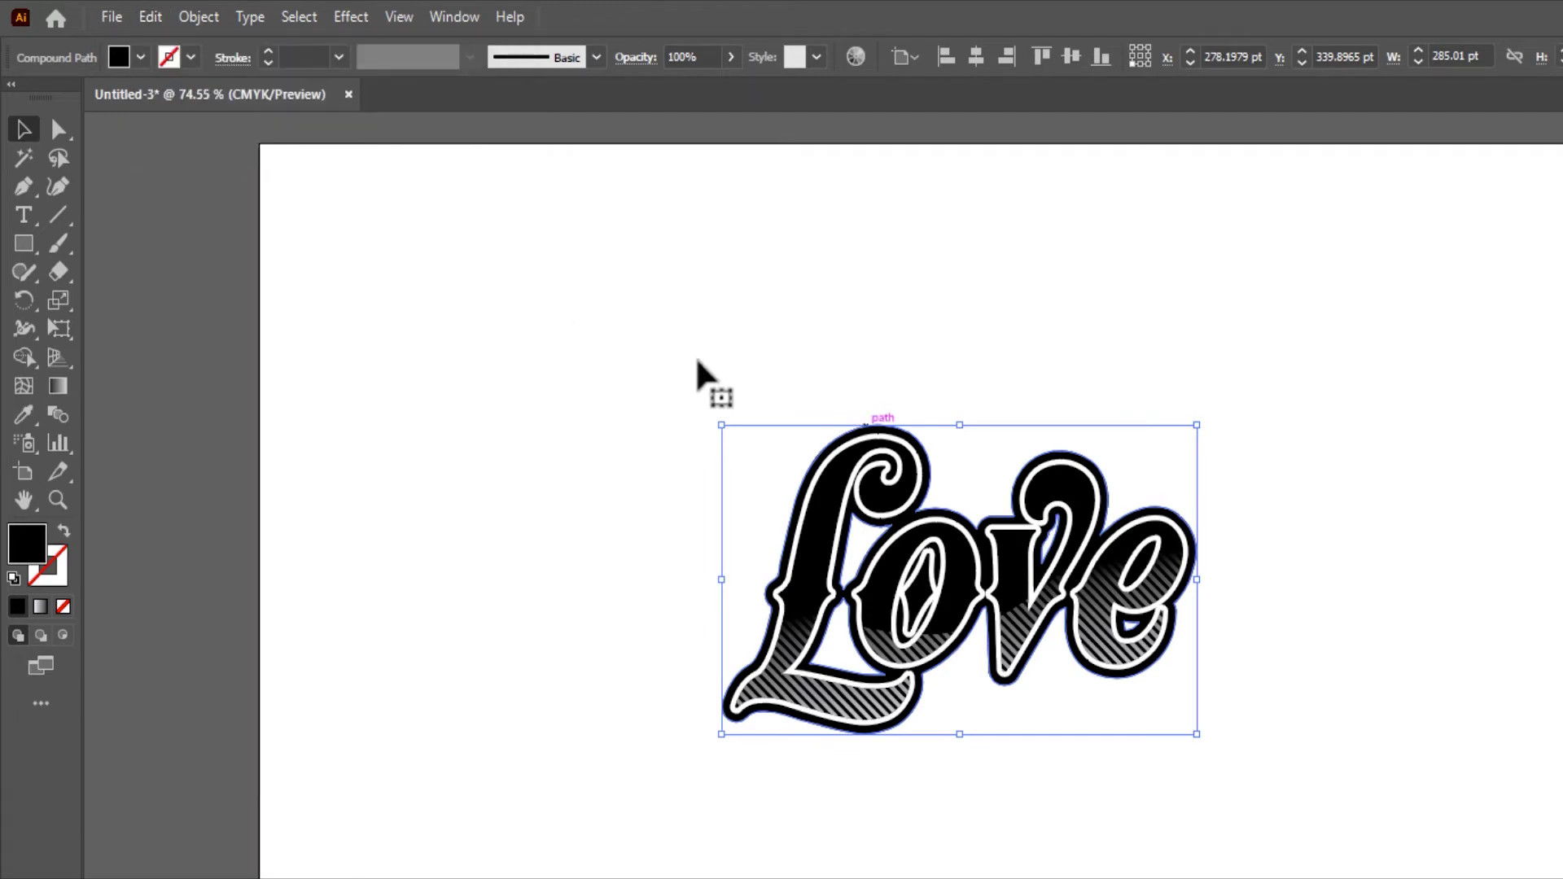
{"action": "mouse_move", "coordinate": [879, 427]}
{"action": "left_mouse_down"}
{"action": "mouse_move", "coordinate": [663, 358]}
{"action": "mouse_move", "coordinate": [673, 370]}
{"action": "left_mouse_up"}
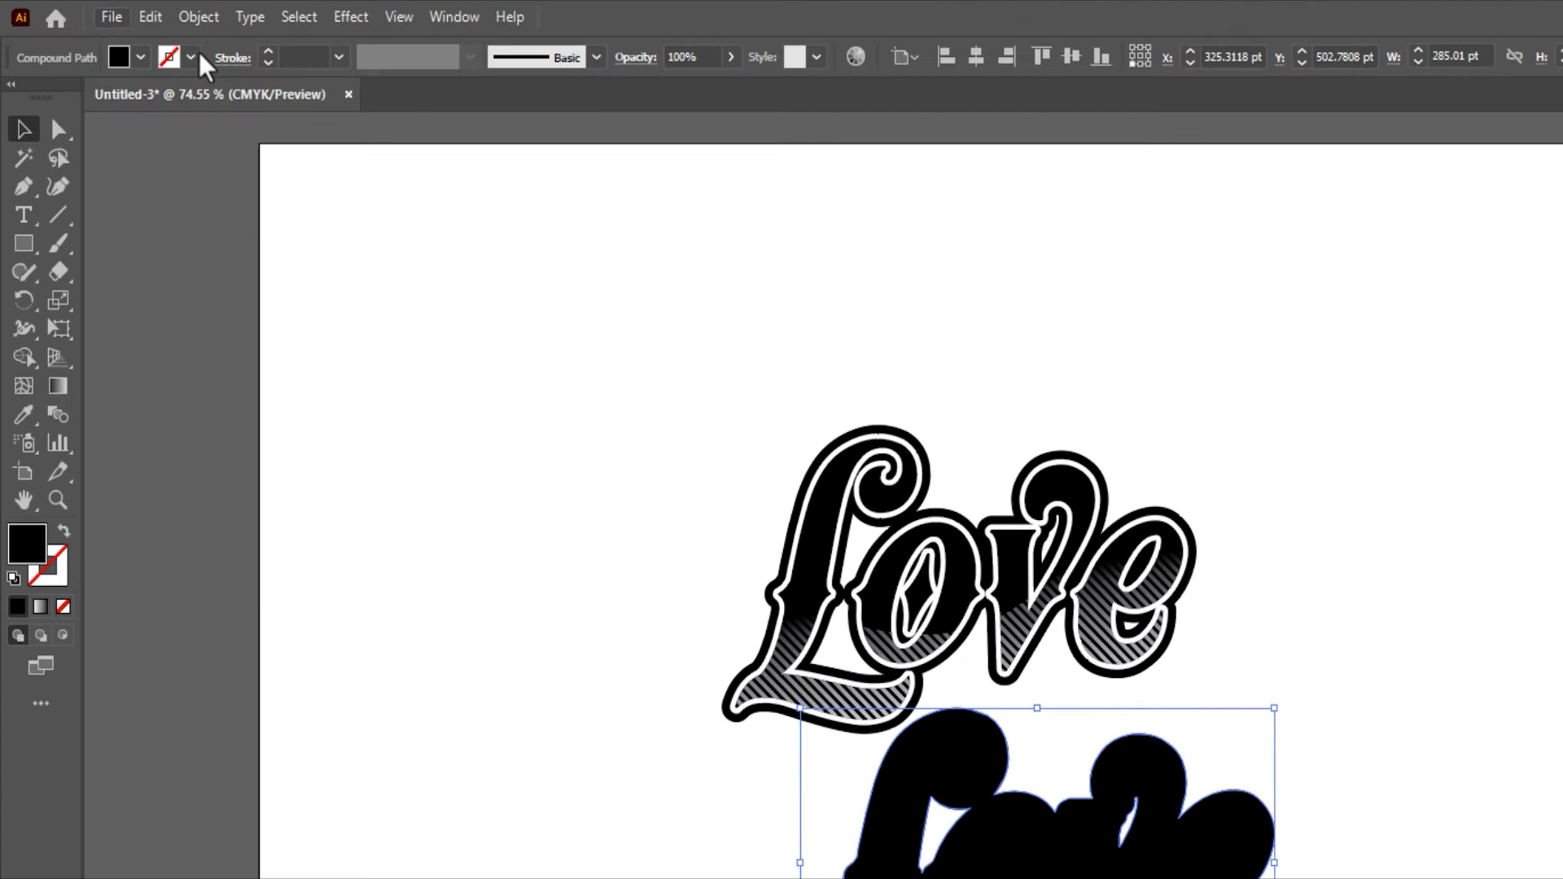
Paste a second copy in front and shift it down and to the right.
{"action": "left_click", "coordinate": [151, 17]}
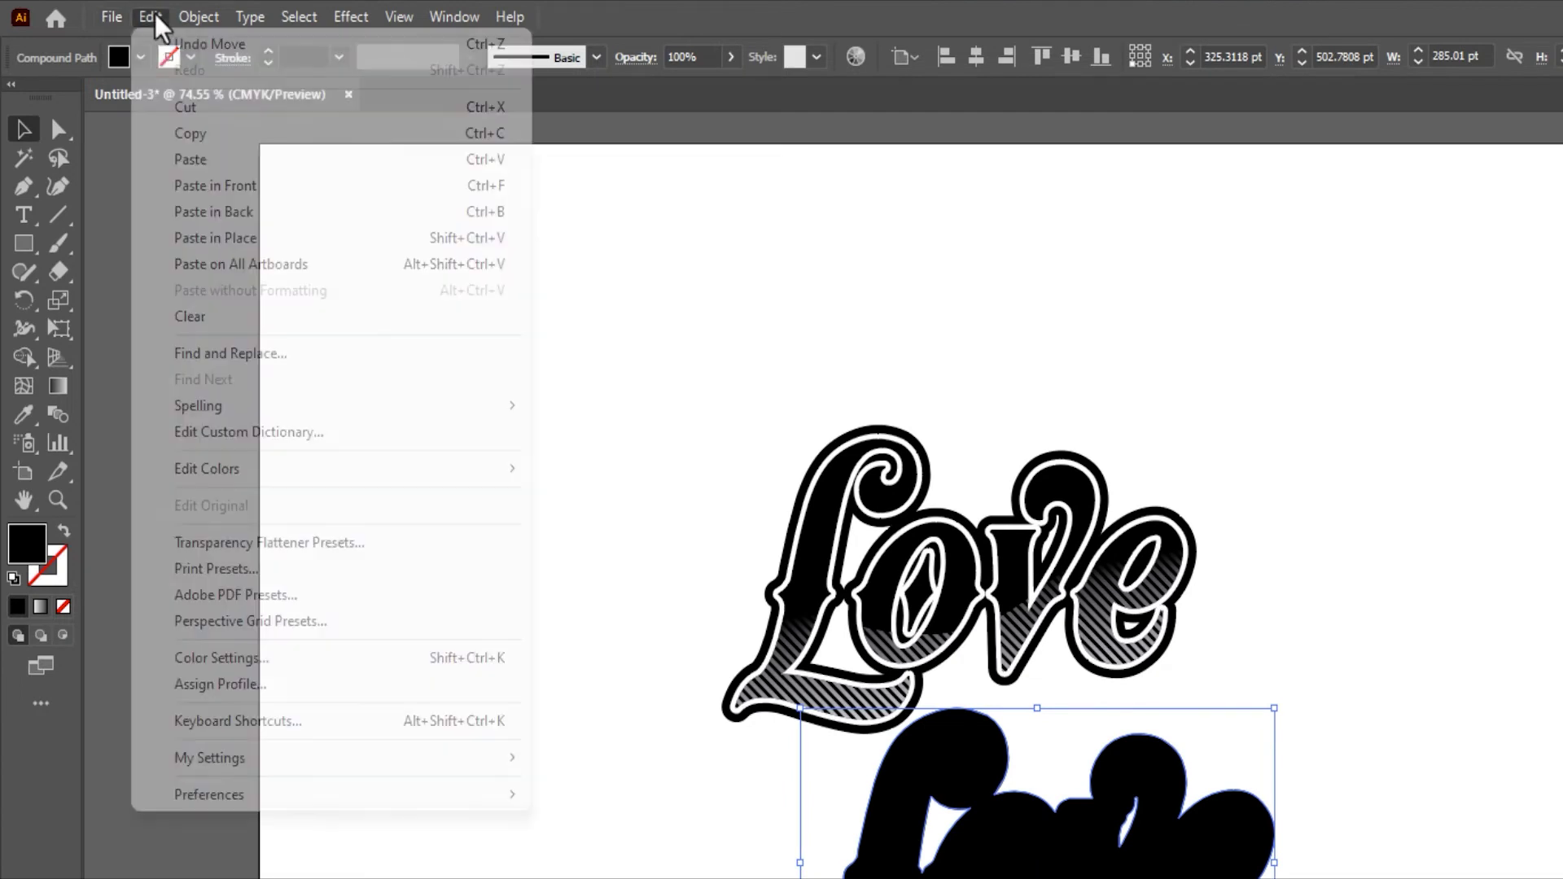
{"action": "left_click", "coordinate": [204, 134]}
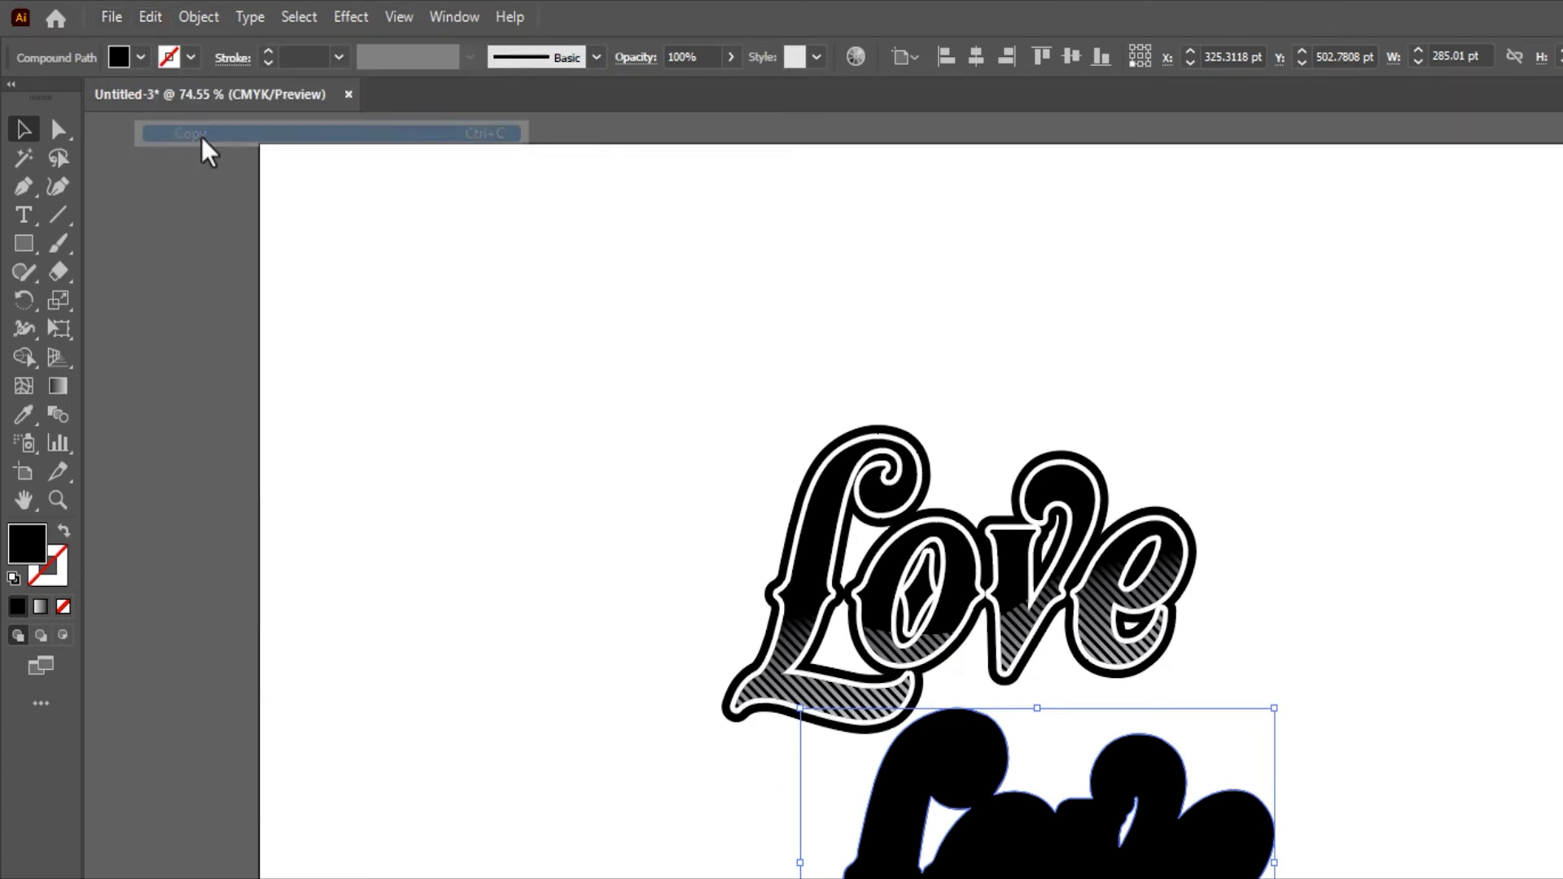
{"action": "left_click", "coordinate": [150, 17]}
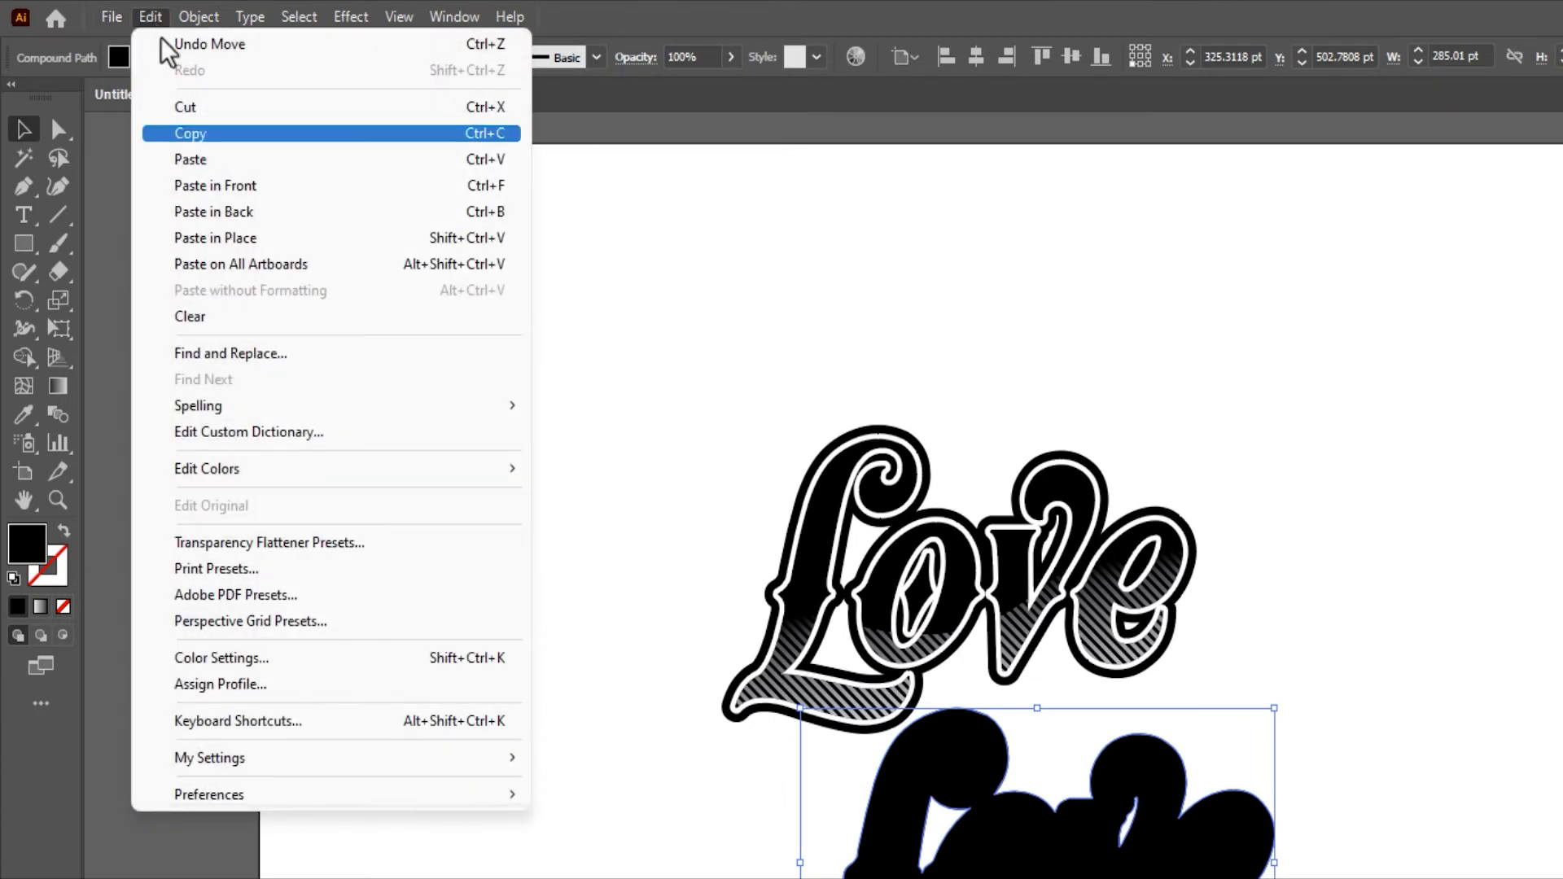
{"action": "left_click", "coordinate": [215, 186]}
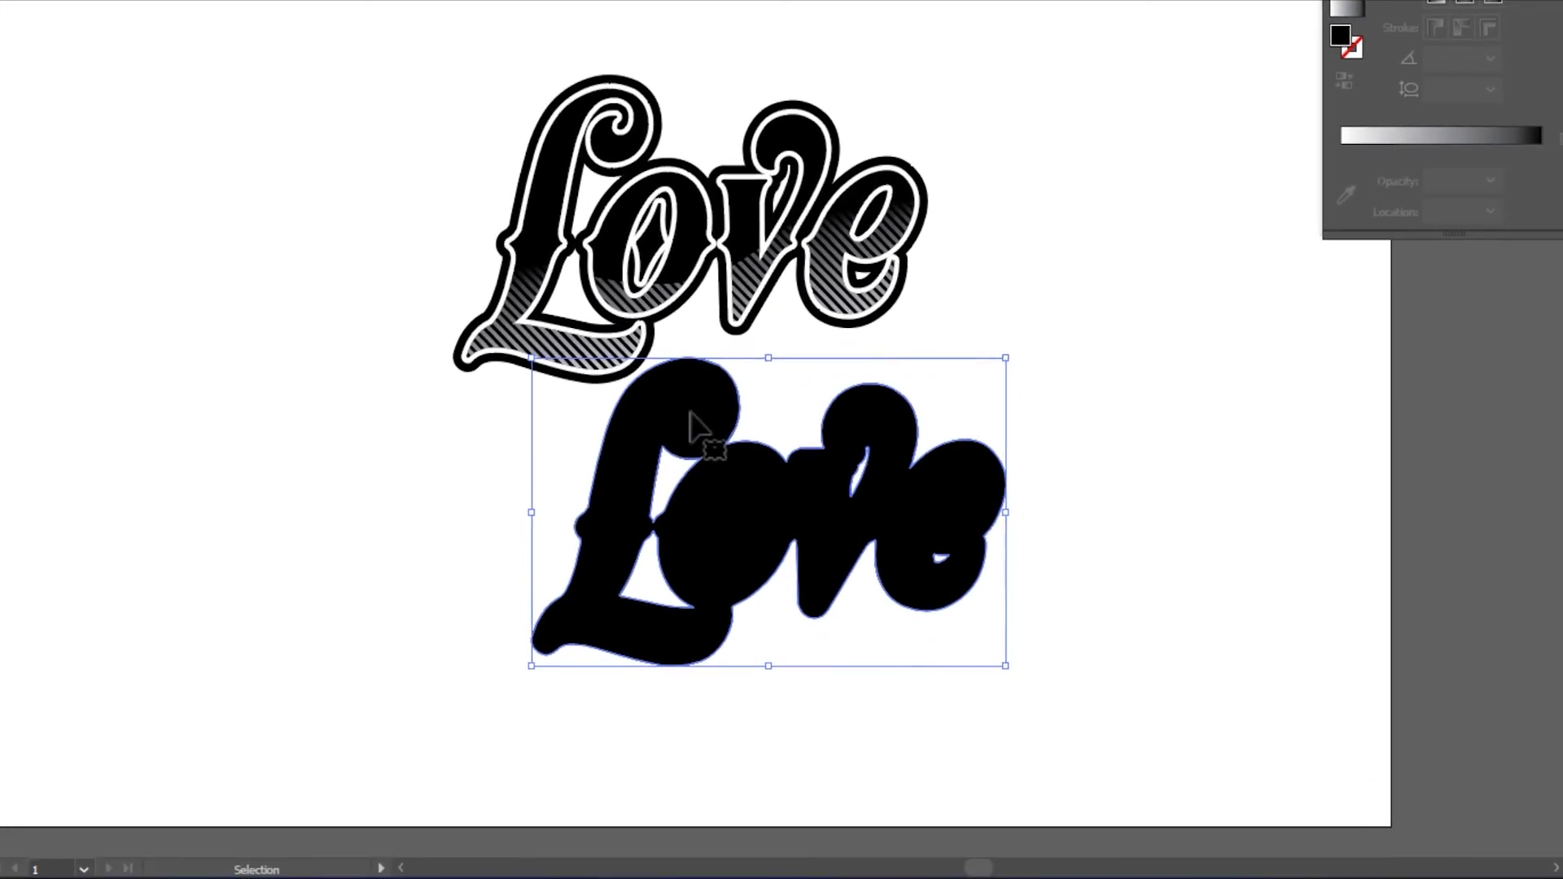
{"action": "left_click_drag", "start_coordinate": [690, 423], "coordinate": [794, 561]}
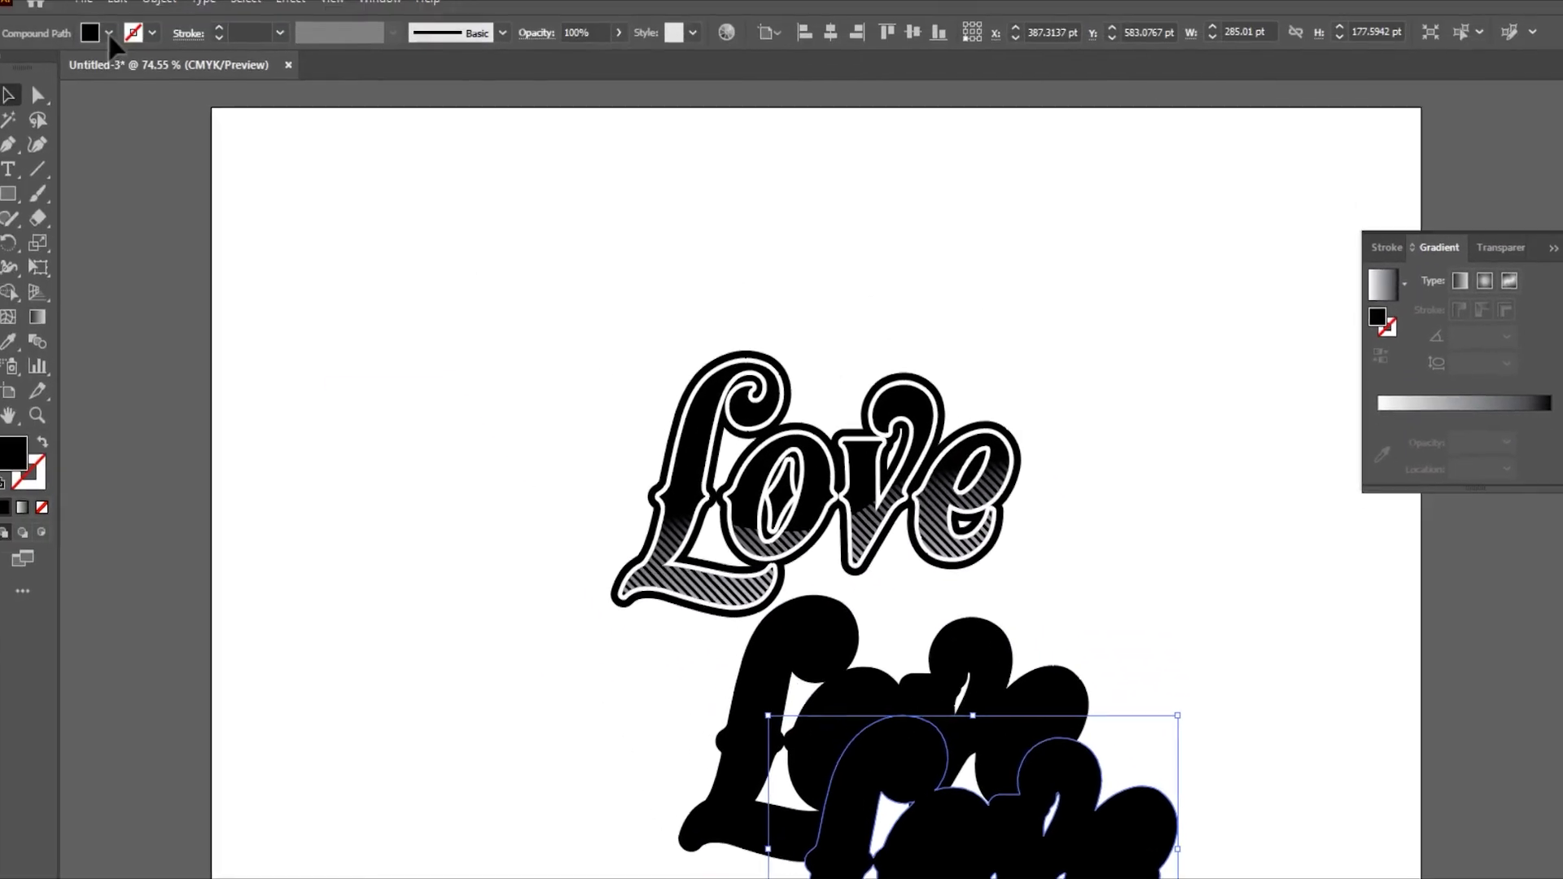
Fill the lower Love copy white, send it to back, and overlap it down-right of the black copy.
{"action": "left_click", "coordinate": [120, 51]}
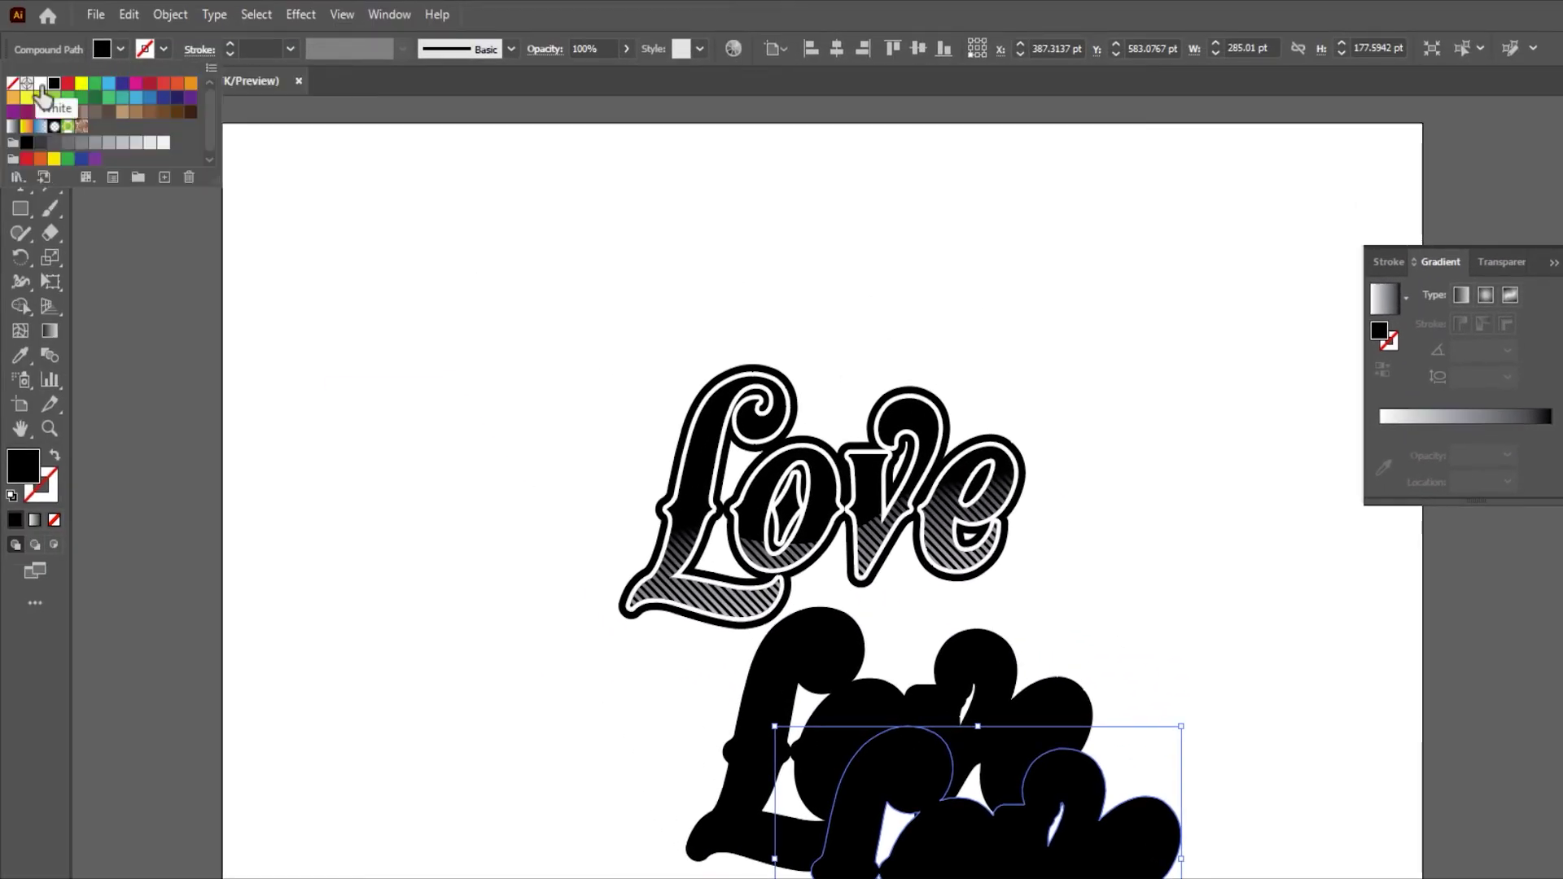
{"action": "left_click", "coordinate": [41, 85]}
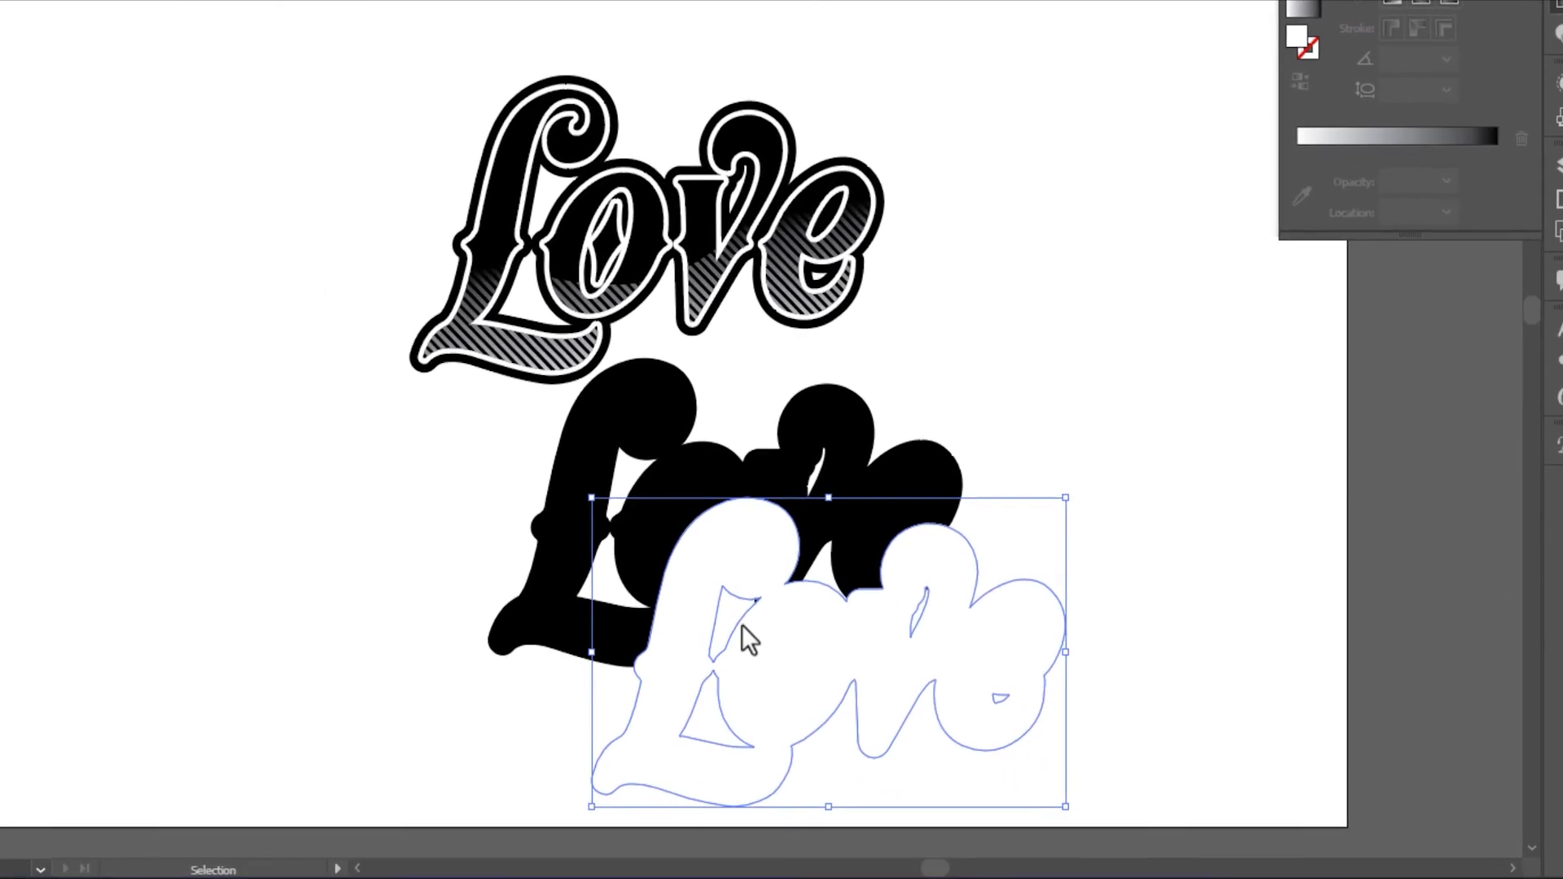
{"action": "right_click", "coordinate": [680, 669]}
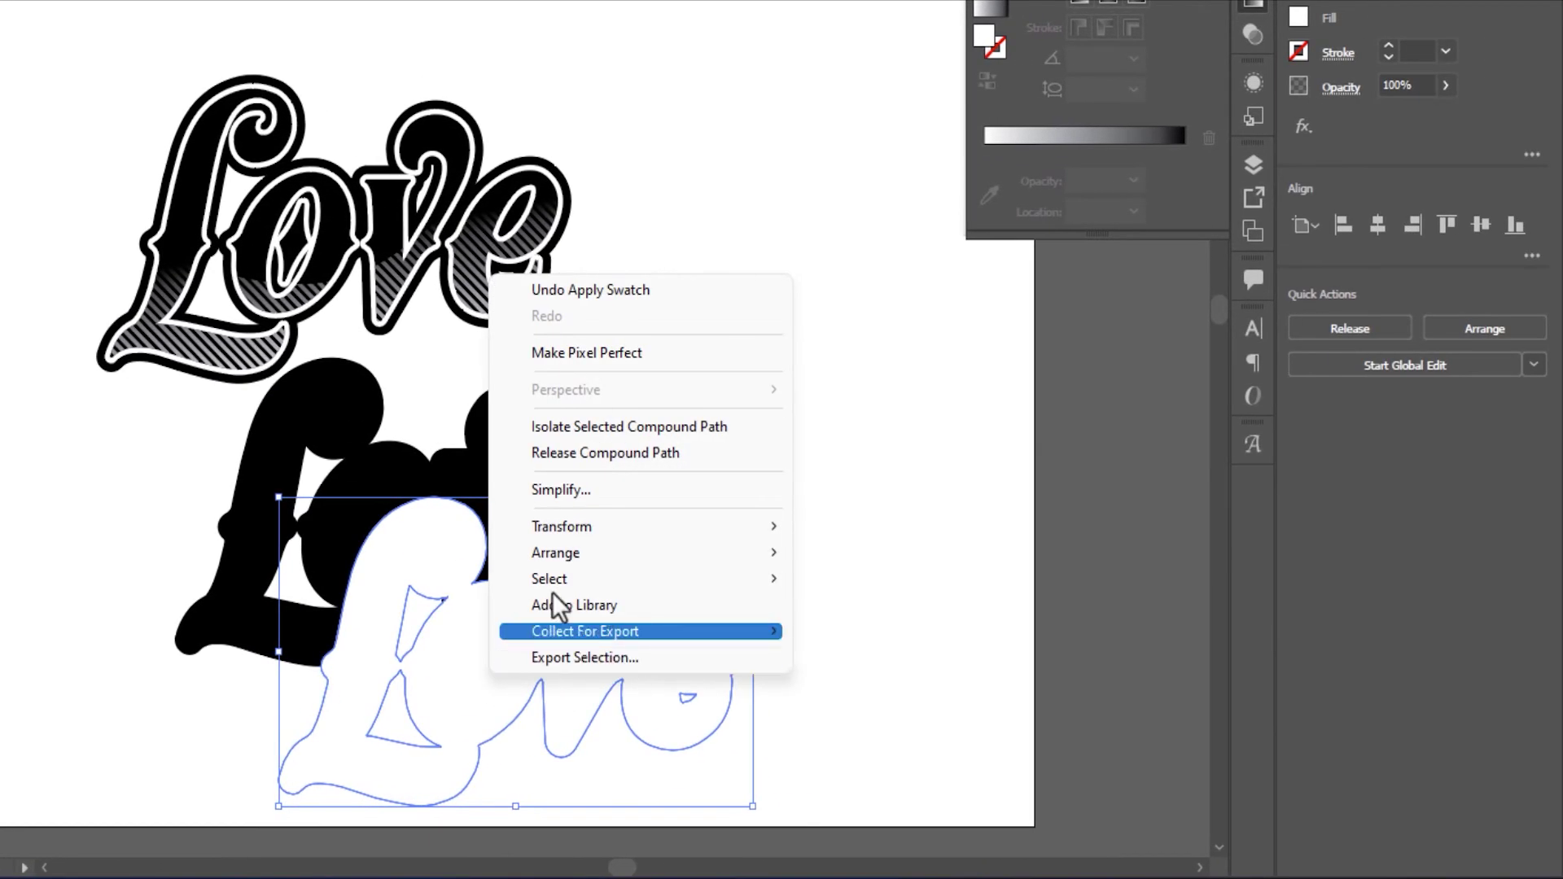
{"action": "mouse_move", "coordinate": [555, 552]}
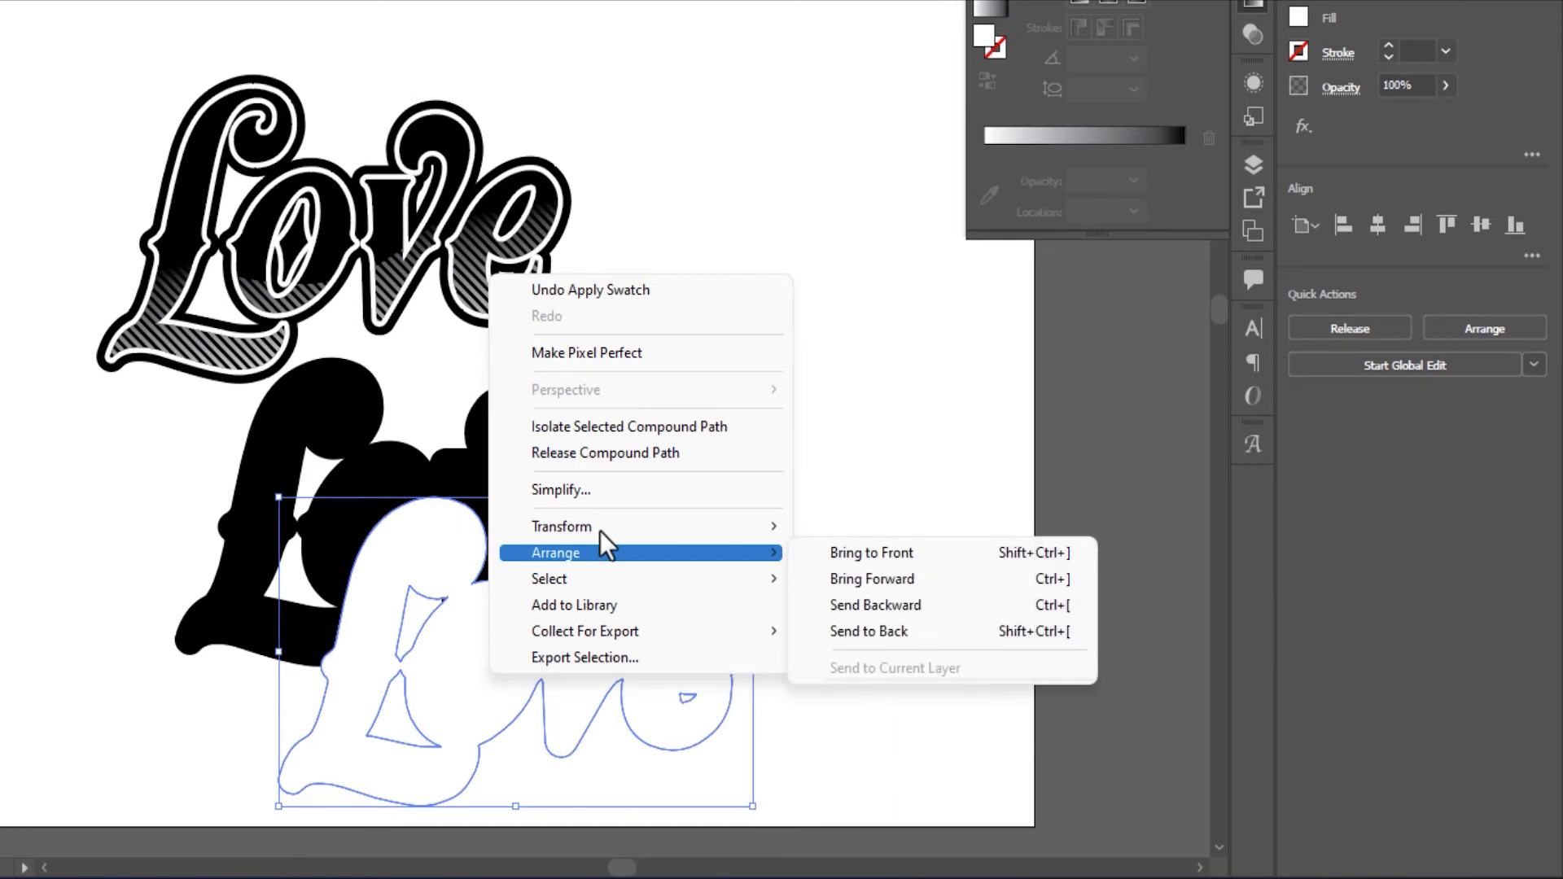
{"action": "left_click", "coordinate": [918, 630]}
{"action": "left_click_drag", "start_coordinate": [702, 686], "coordinate": [652, 629]}
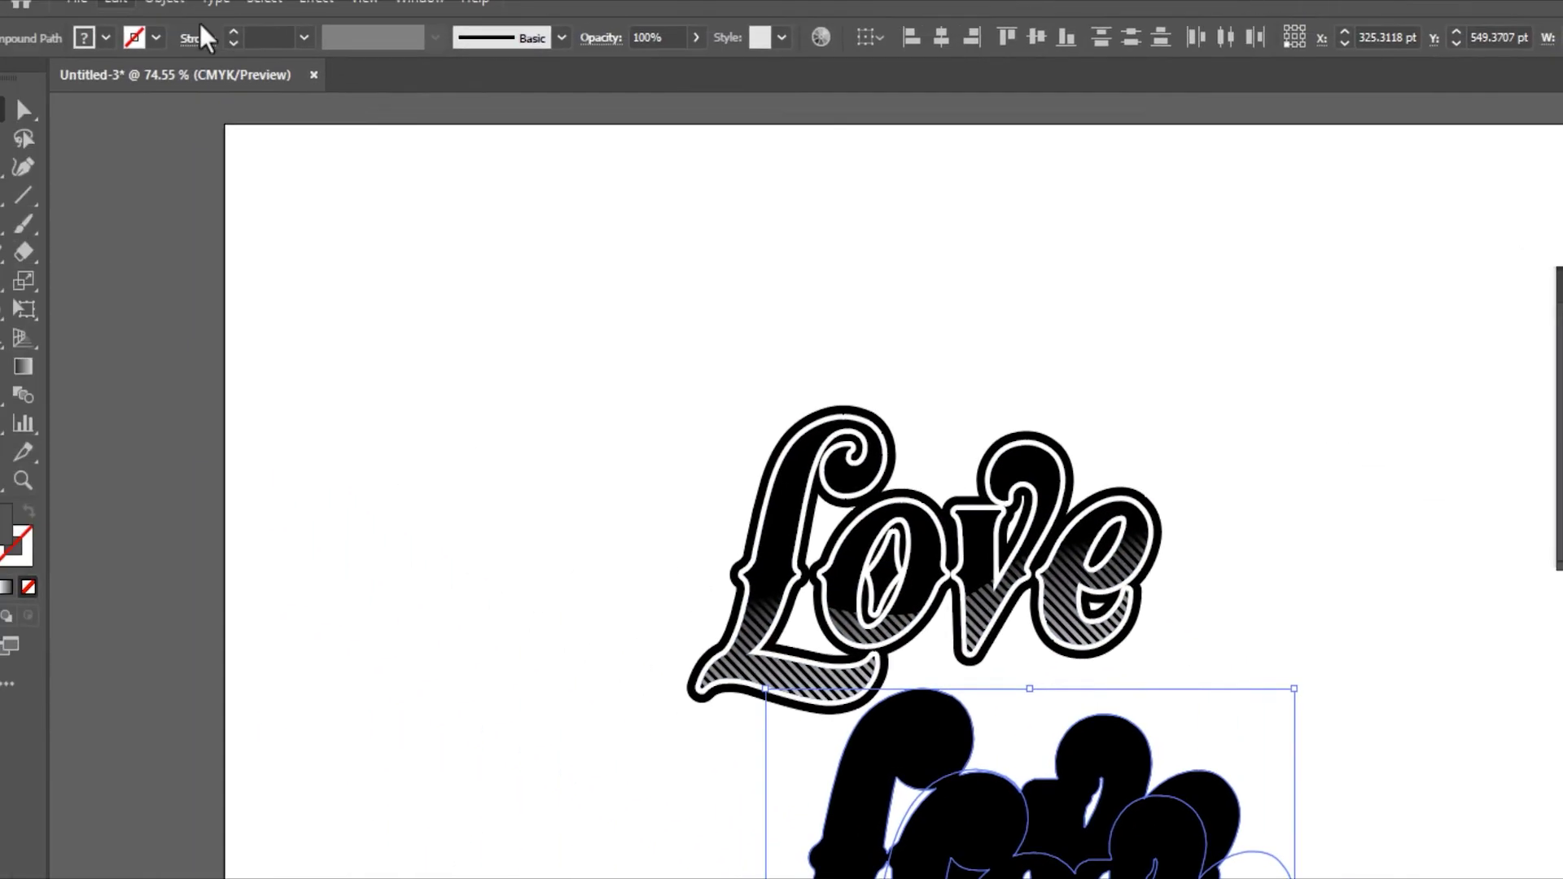
Blend the black and white Love copies and move the blend up beneath the lettering.
{"action": "left_click", "coordinate": [195, 15]}
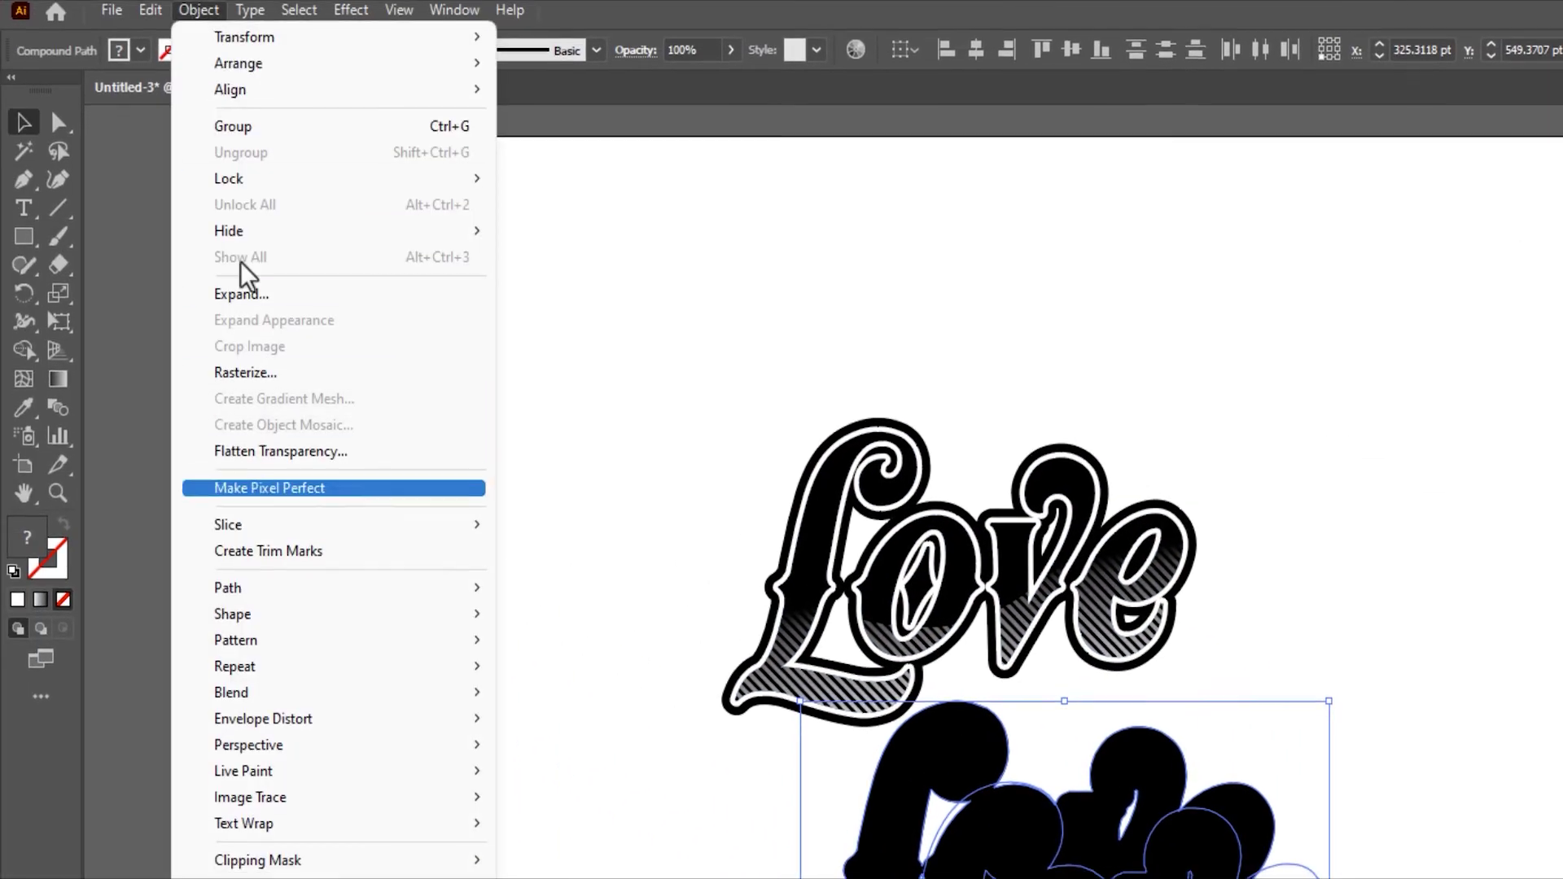
{"action": "mouse_move", "coordinate": [231, 349]}
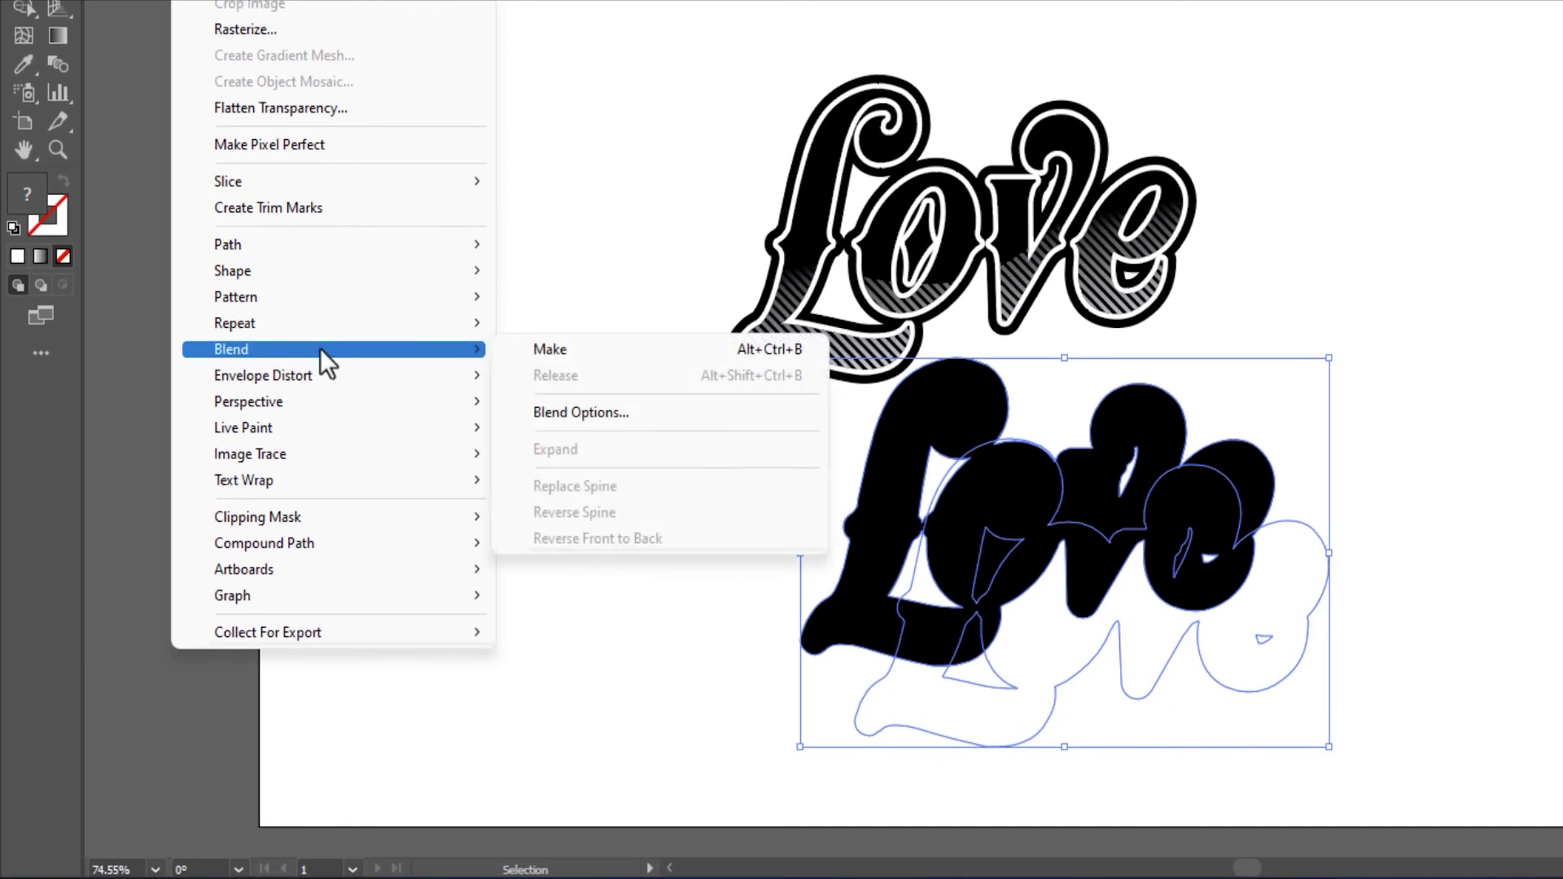
{"action": "left_click", "coordinate": [537, 348]}
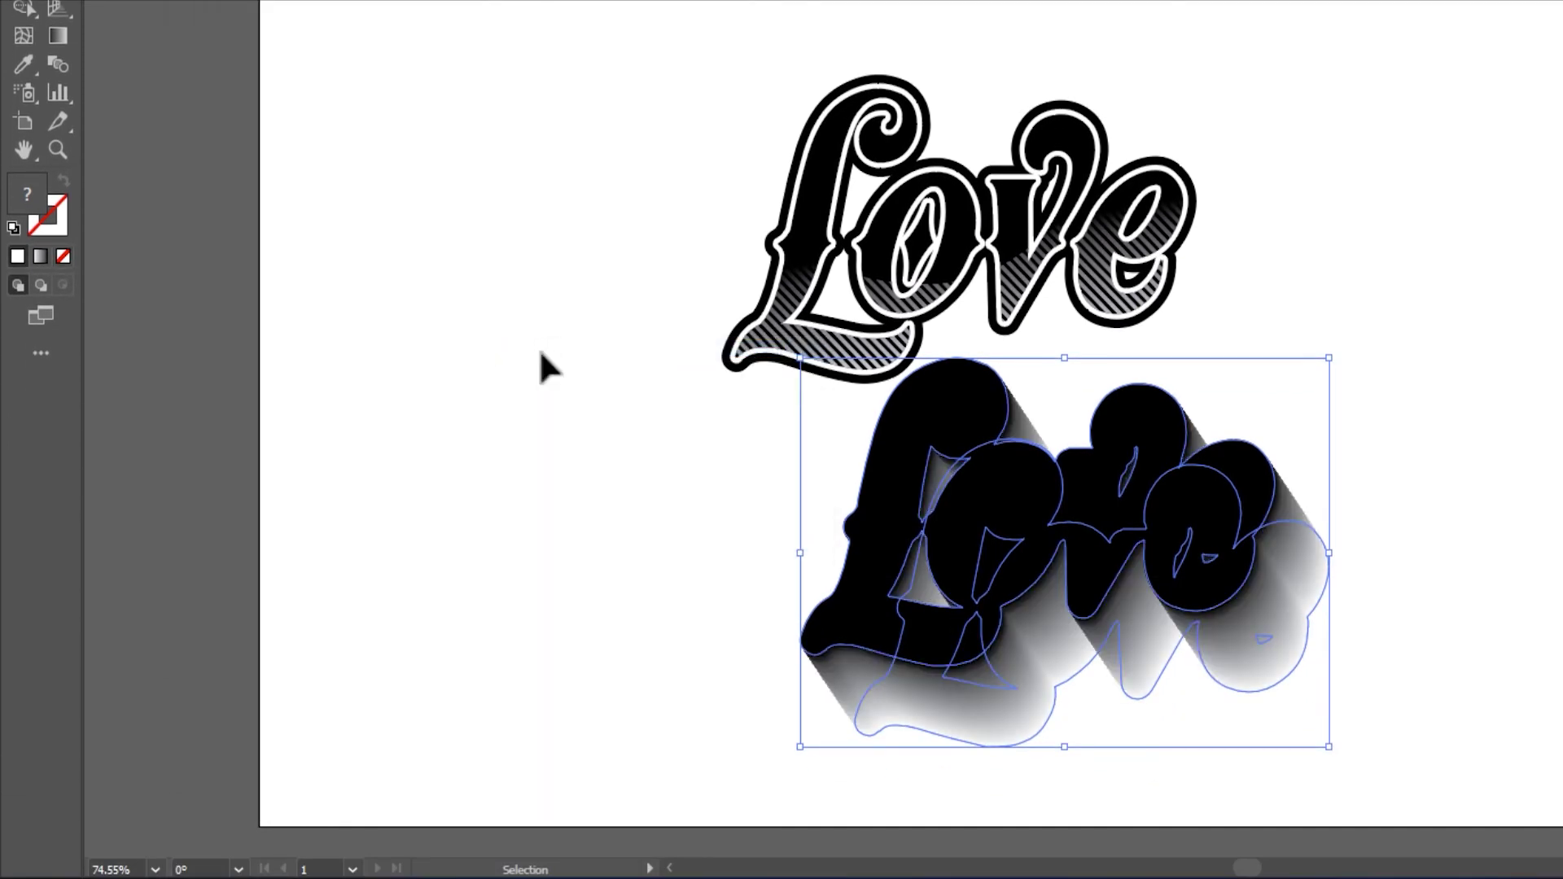
{"action": "left_click_drag", "start_coordinate": [867, 623], "coordinate": [583, 525]}
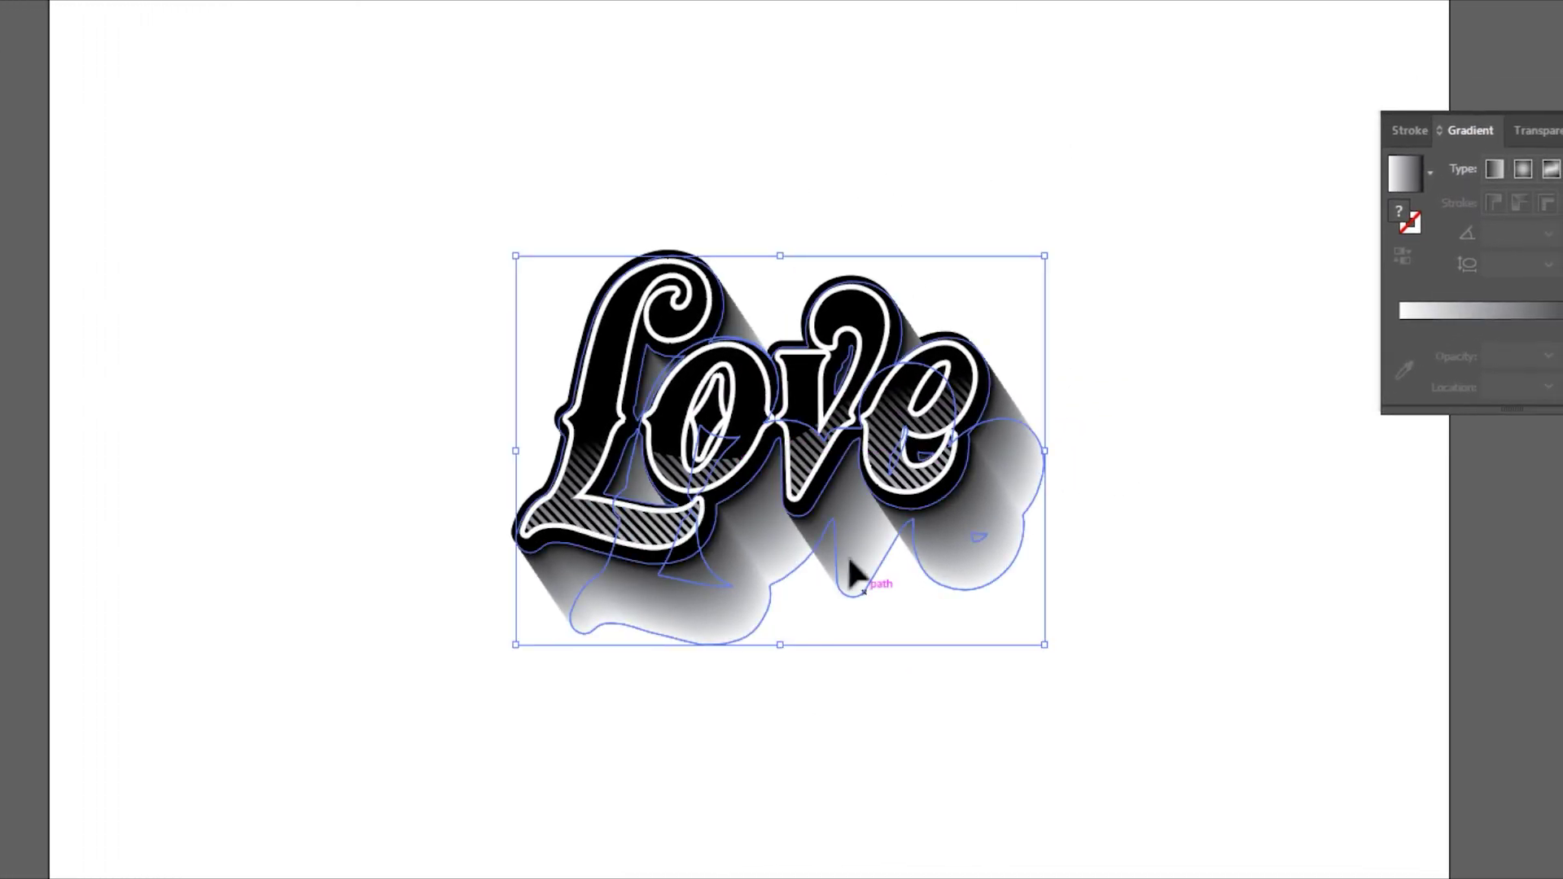
Nudge the shadow blend slightly up-left behind the lettering and close the Gradient panel.
{"action": "double_click", "coordinate": [957, 594]}
{"action": "double_click", "coordinate": [957, 594]}
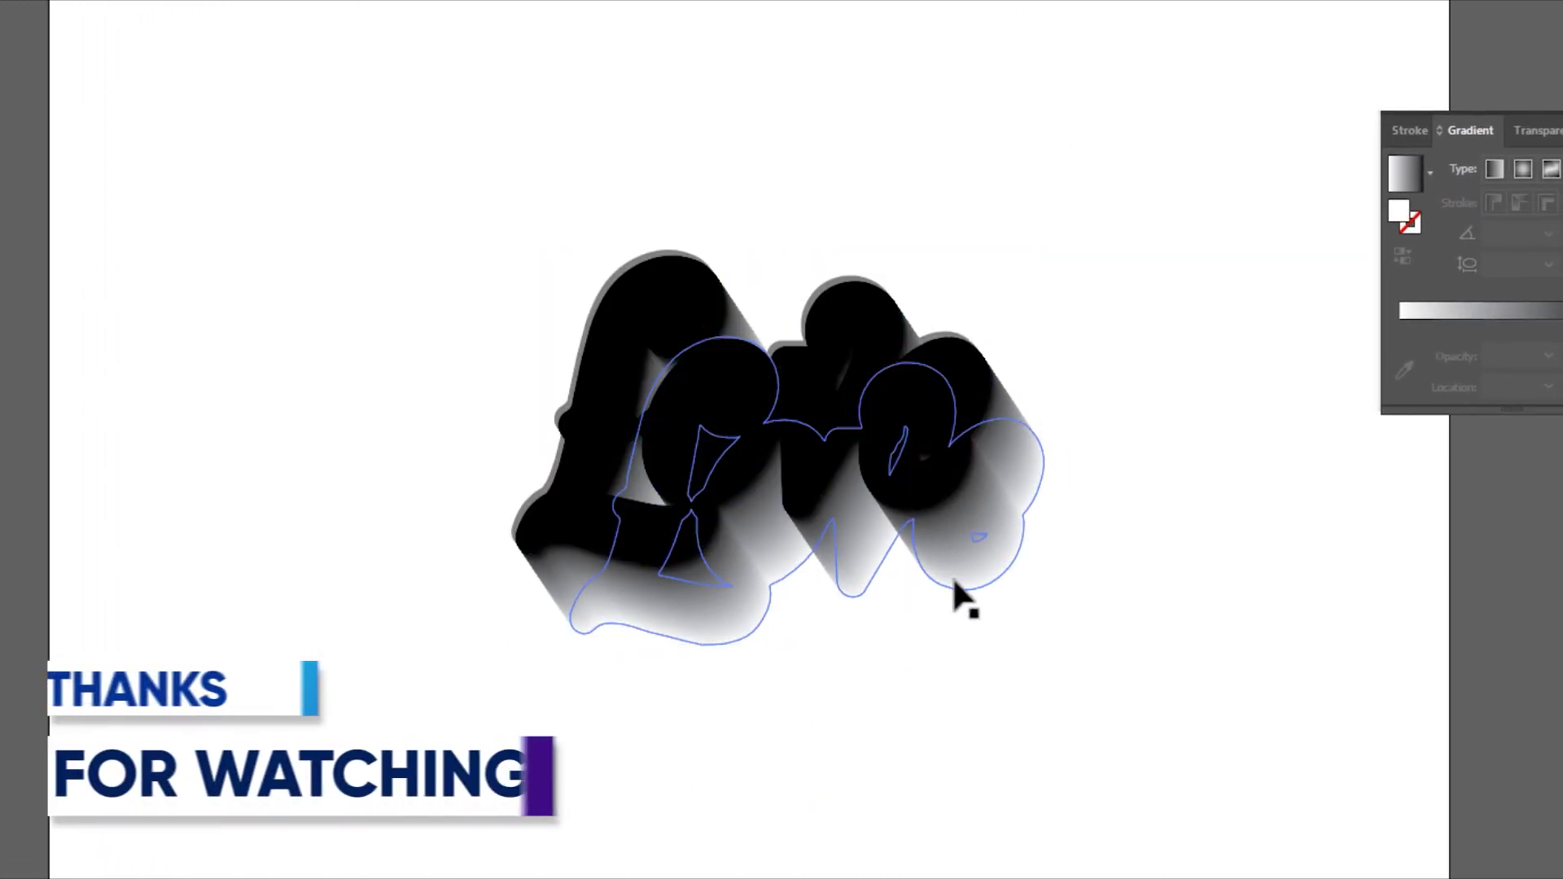
{"action": "left_click_drag", "start_coordinate": [954, 573], "coordinate": [945, 569]}
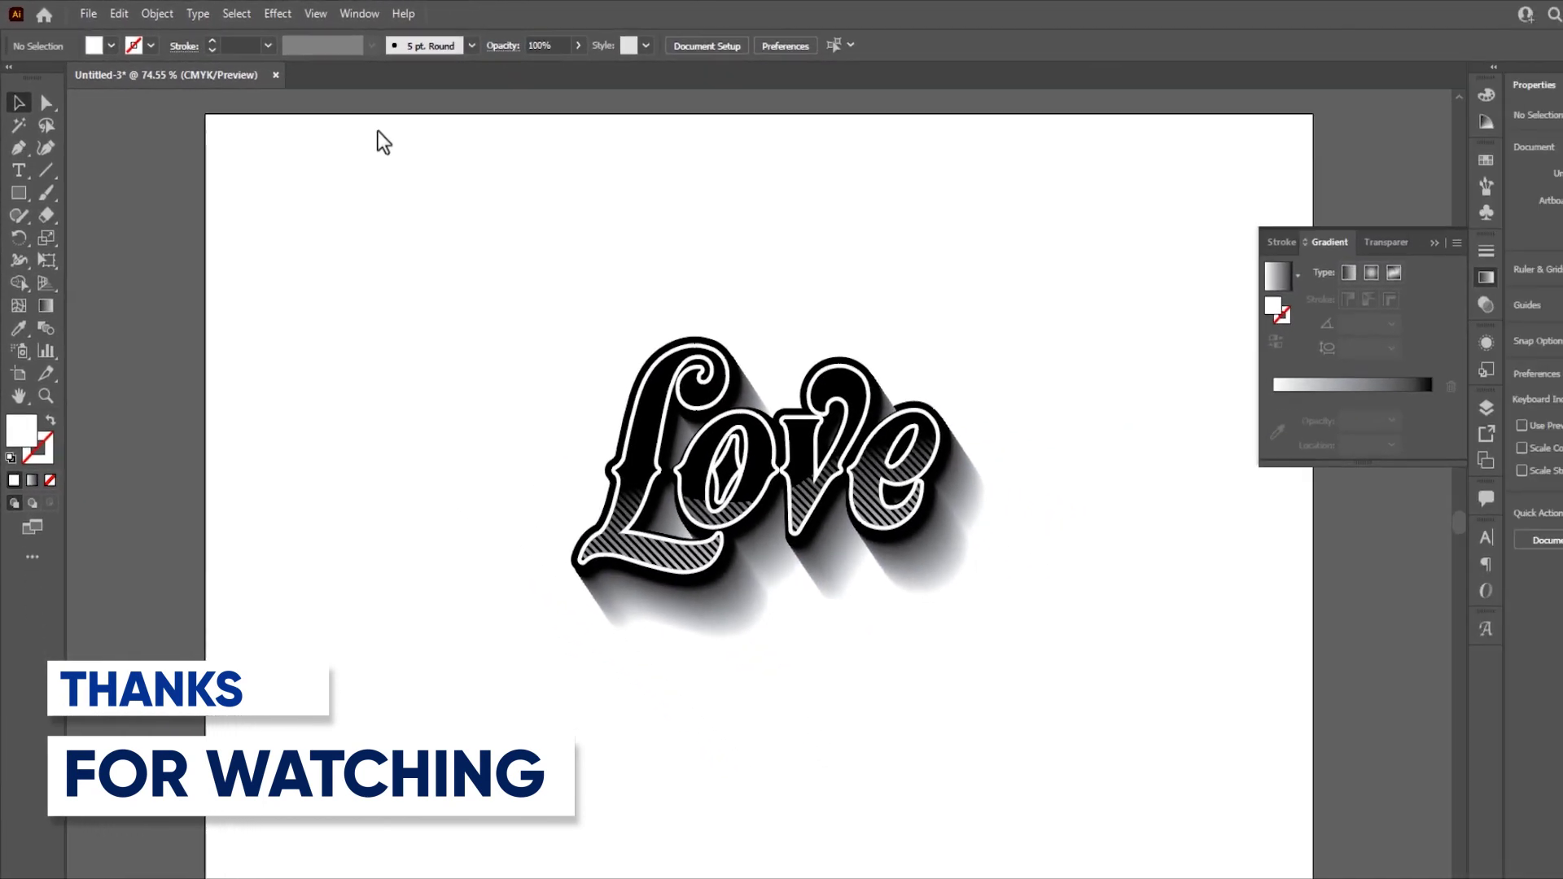
{"action": "left_click", "coordinate": [1296, 220]}
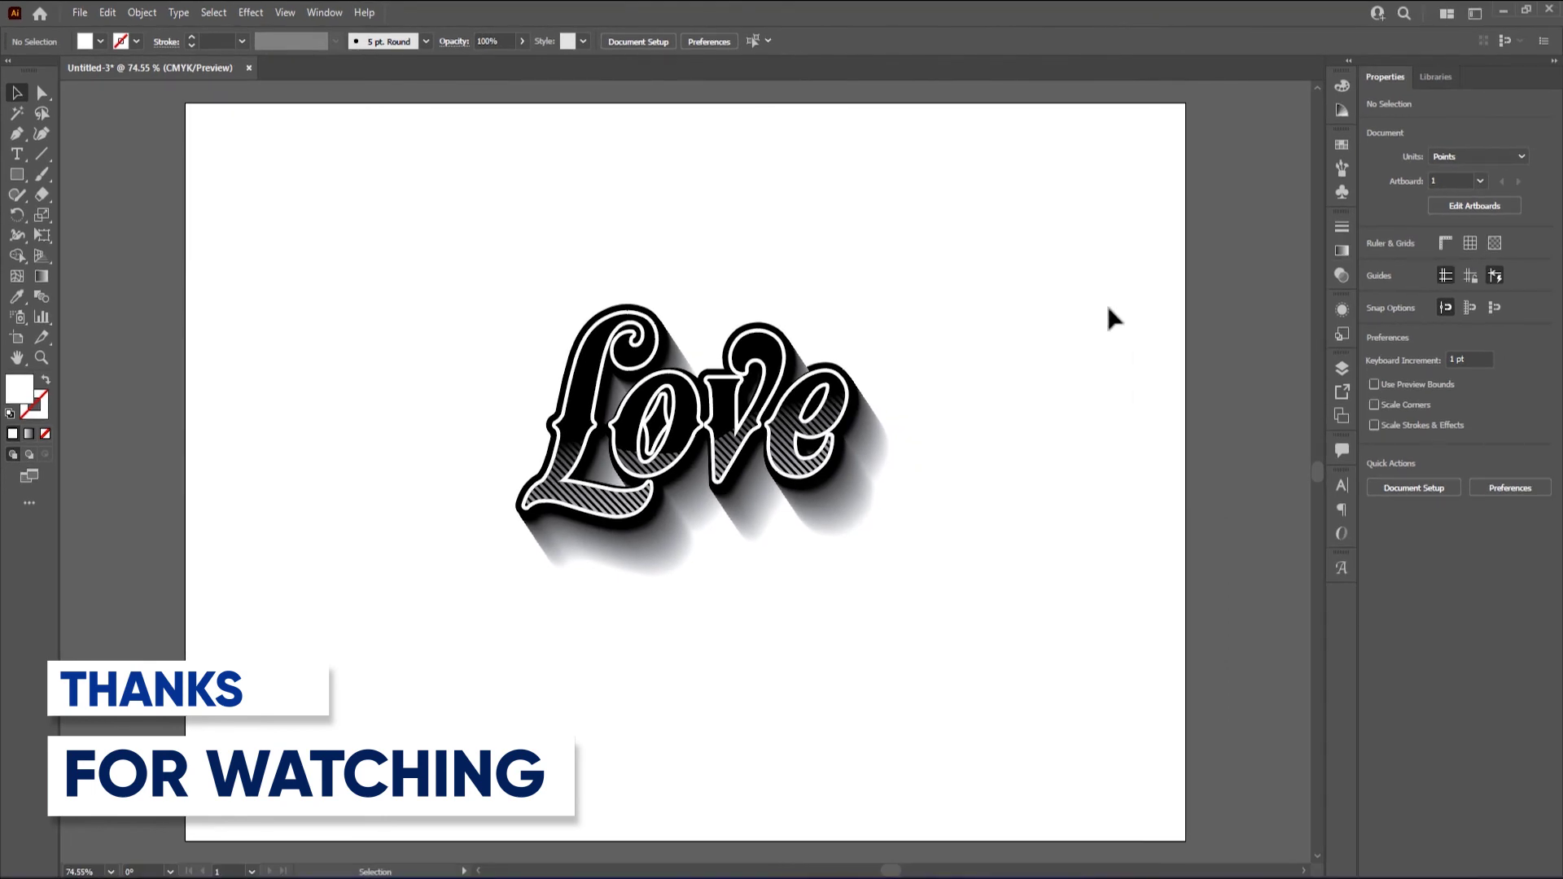